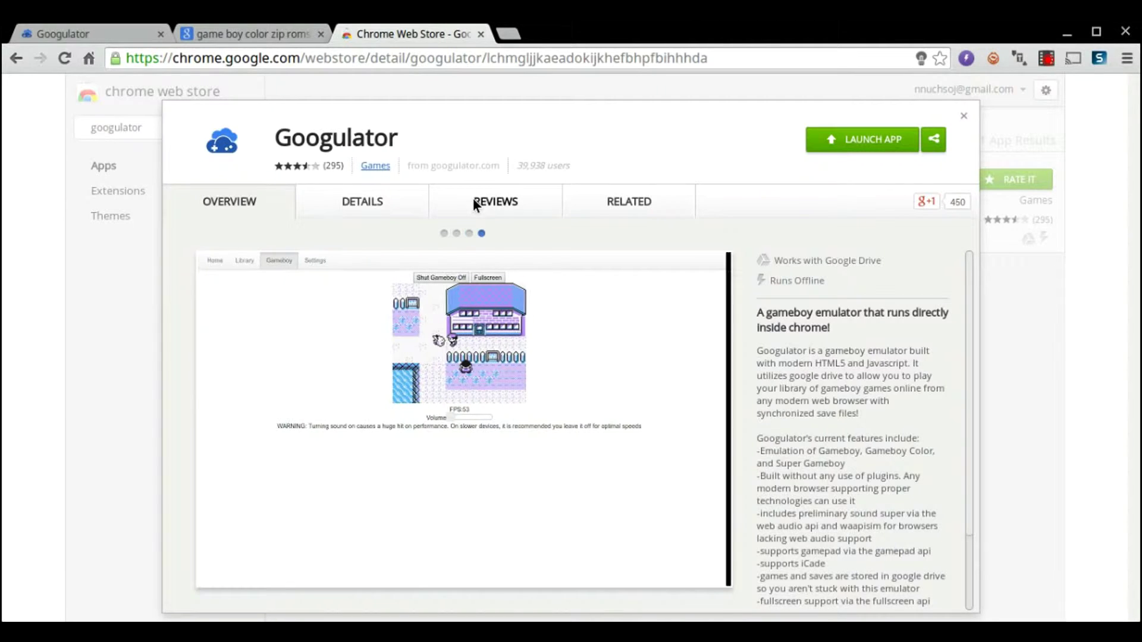
- Browse Googulator's store screenshots: the Pokémon, shooter-game and game library images
scroll(742, 349, "down", 2)
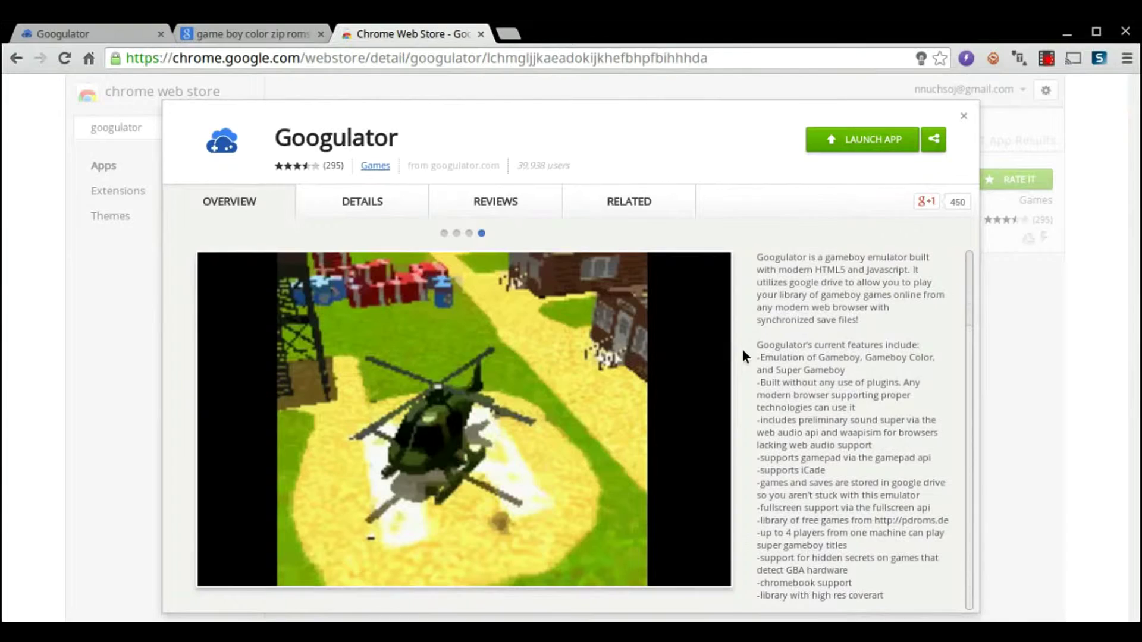
scroll(742, 349, "up", 2)
scroll(742, 349, "down", 3)
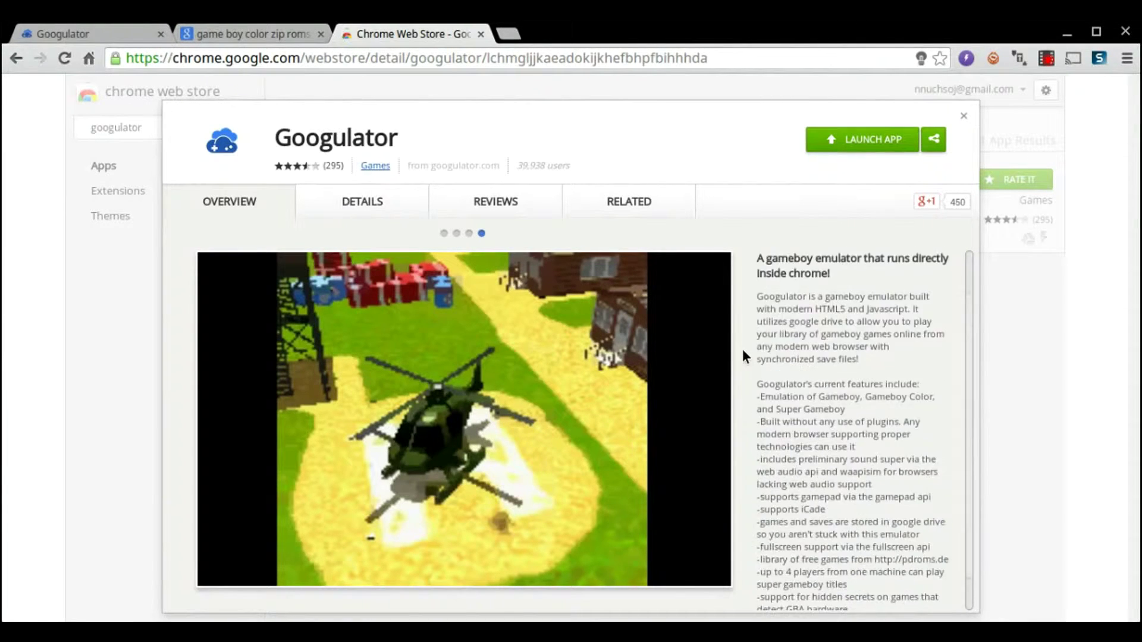
left_click(468, 233)
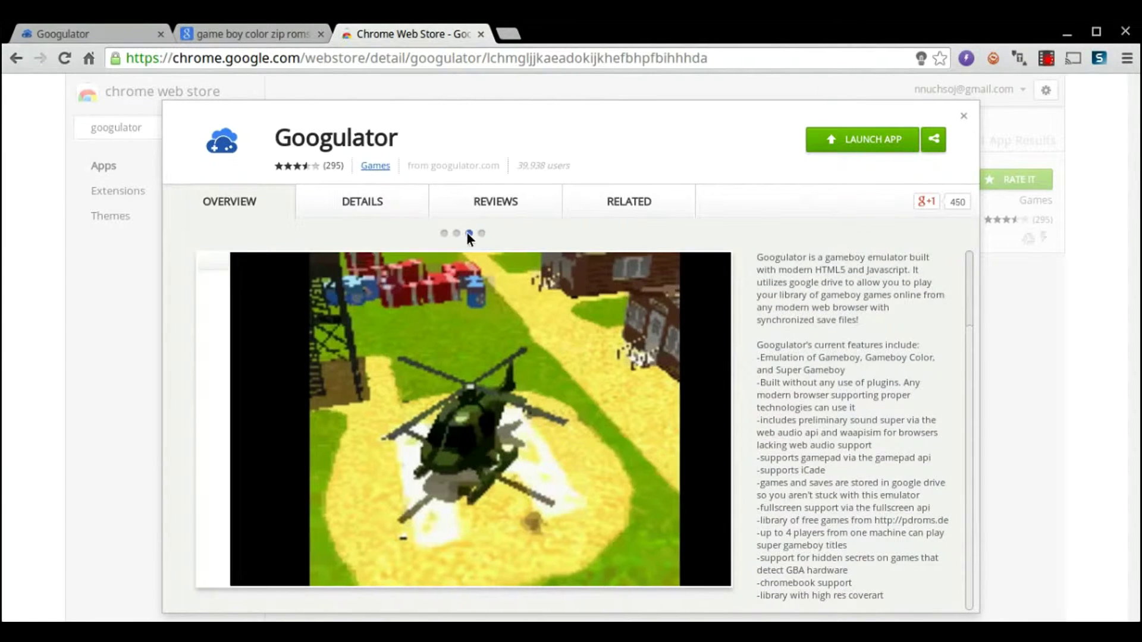
left_click(454, 233)
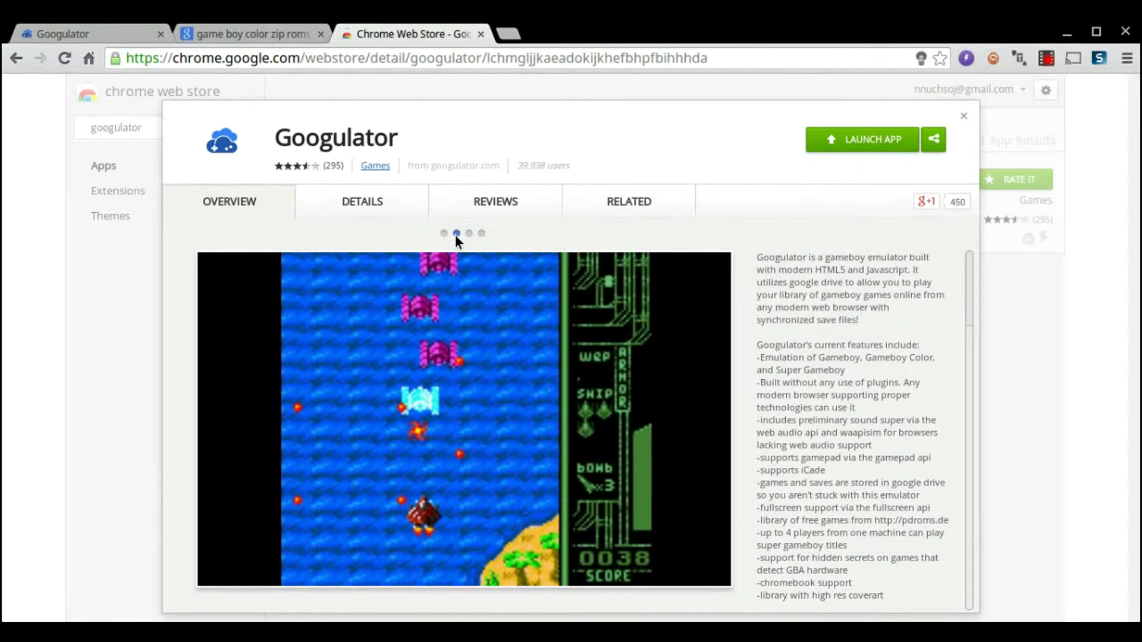
left_click(443, 233)
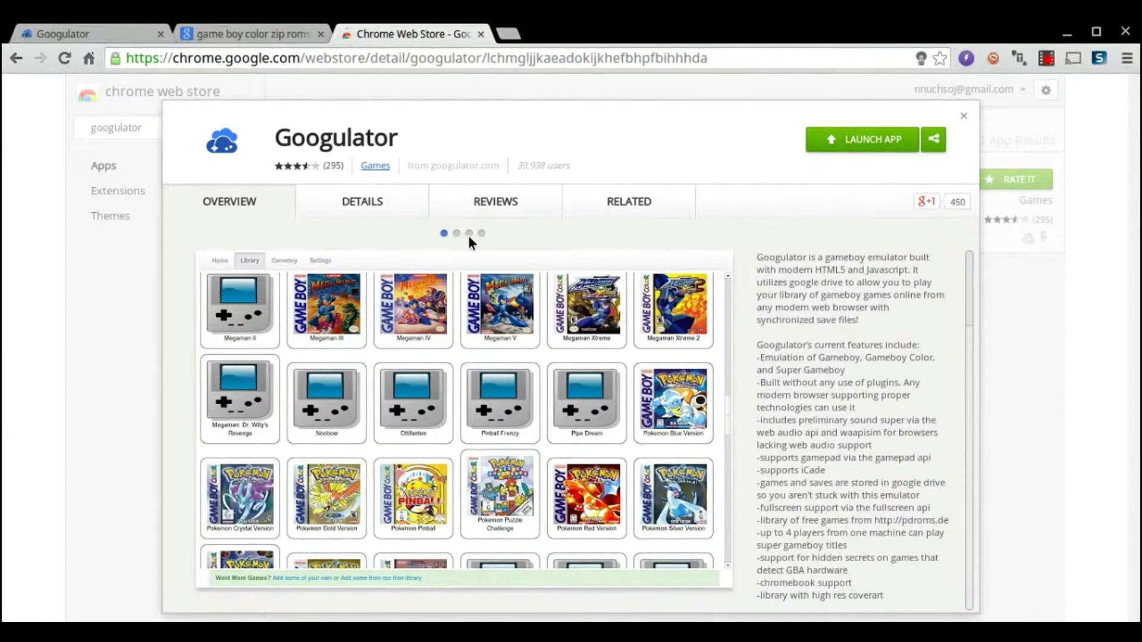
- Bring up Googulator's user reviews and scroll through them
left_click(471, 211)
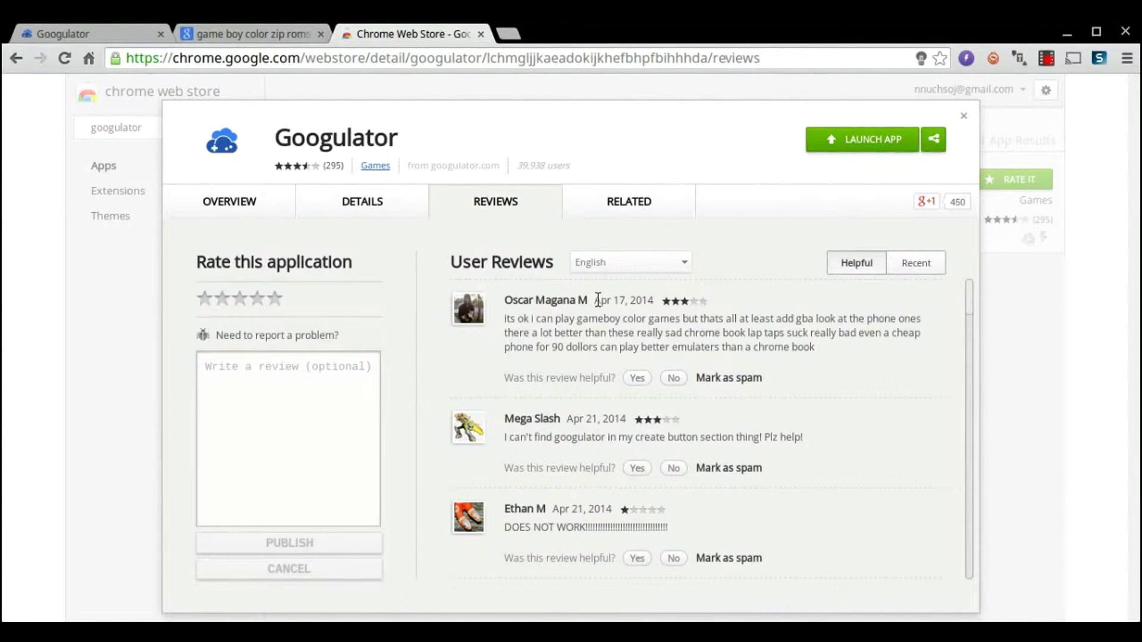
scroll(598, 299, "down", 2)
scroll(597, 298, "up", 2)
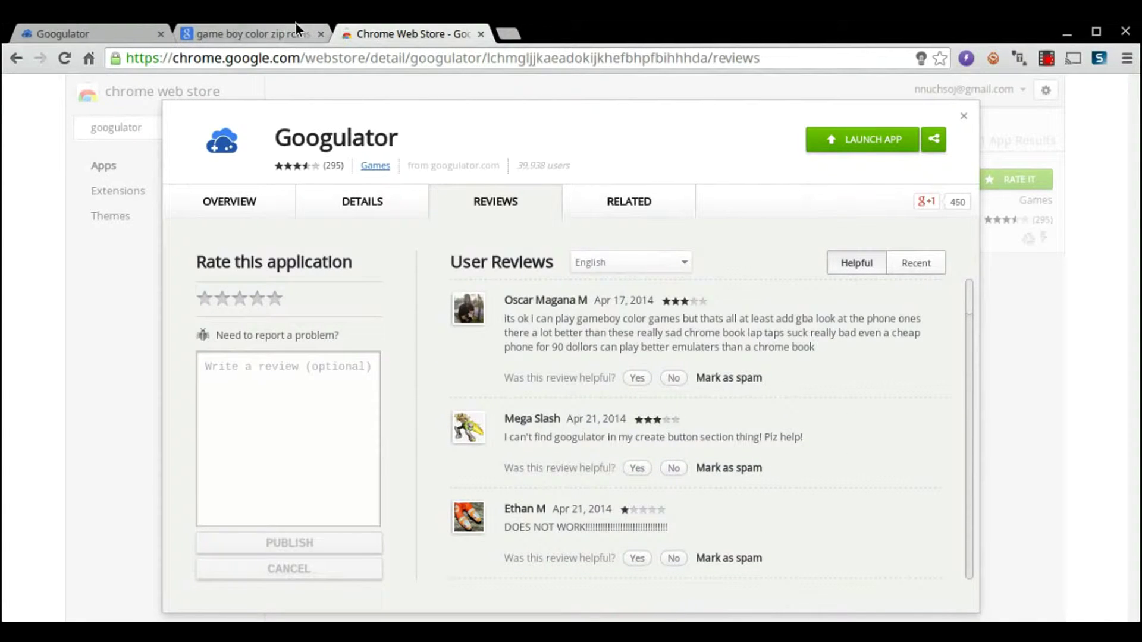
- Switch to Googulator and select Double Action Blaster Guys, Pokemon Silver Version and Grand Theft Auto 2 in the library
left_click(109, 34)
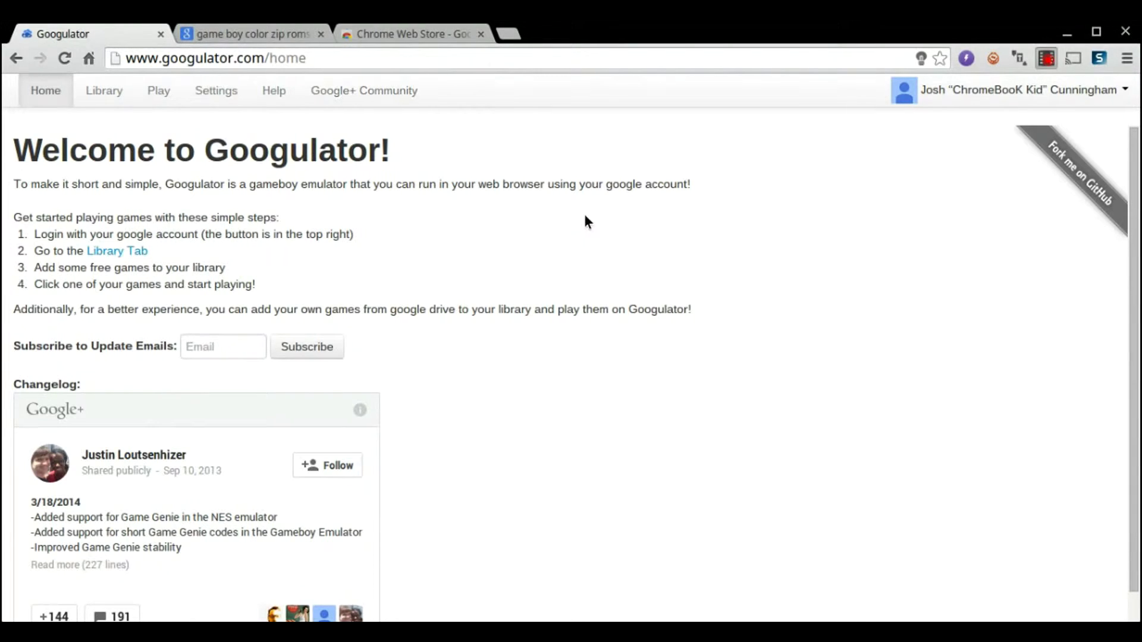
scroll(253, 152, "down", 1)
scroll(253, 153, "up", 1)
scroll(264, 160, "down", 1)
scroll(265, 224, "up", 1)
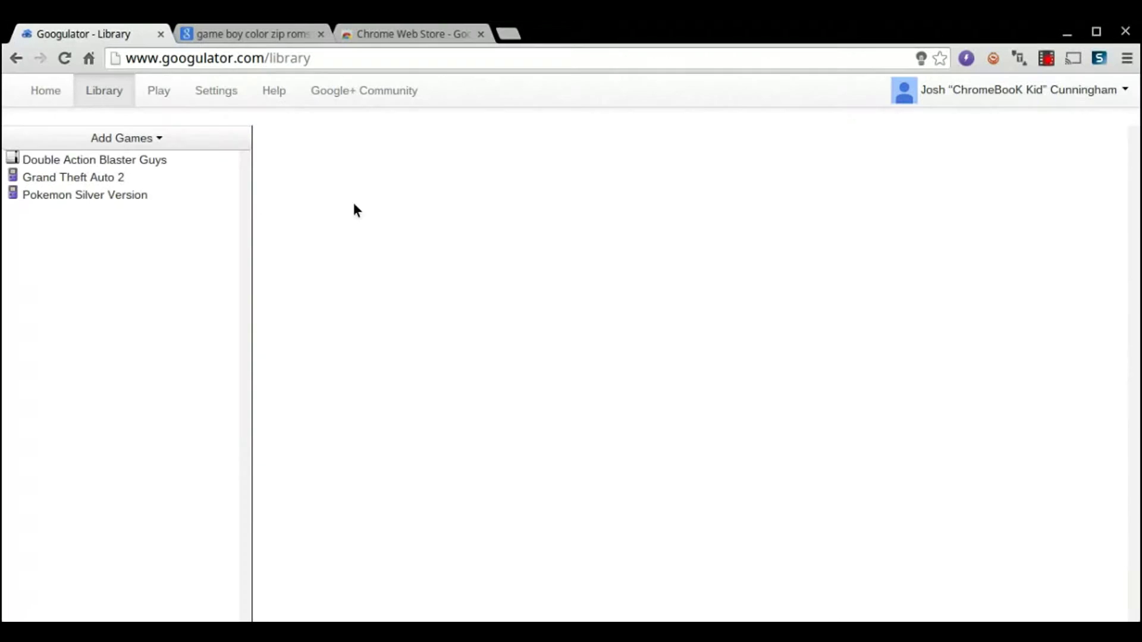
left_click(123, 159)
left_click(162, 195)
left_click(159, 180)
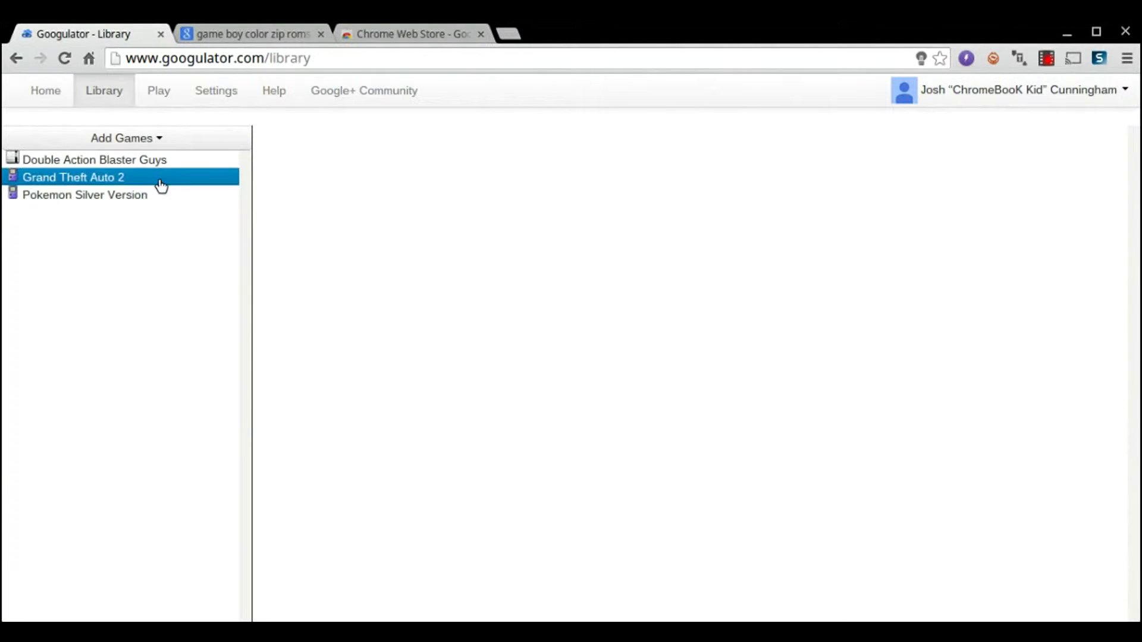
left_click(148, 159)
- Browse the Add Games > From Free Library list, then cancel without adding anything
left_click(146, 139)
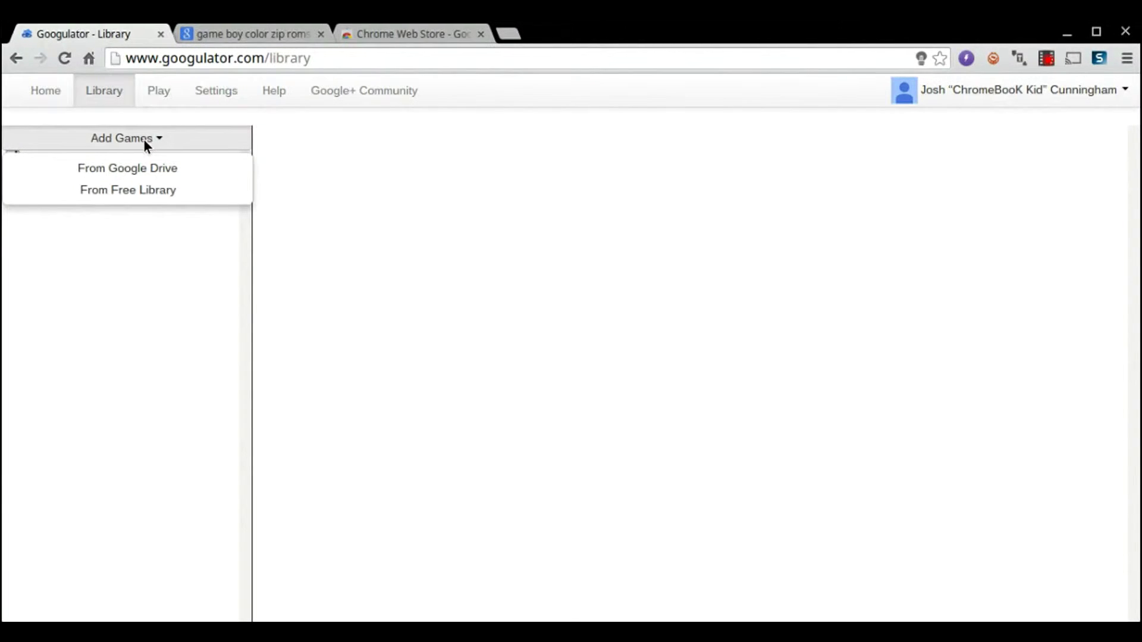
left_click(145, 199)
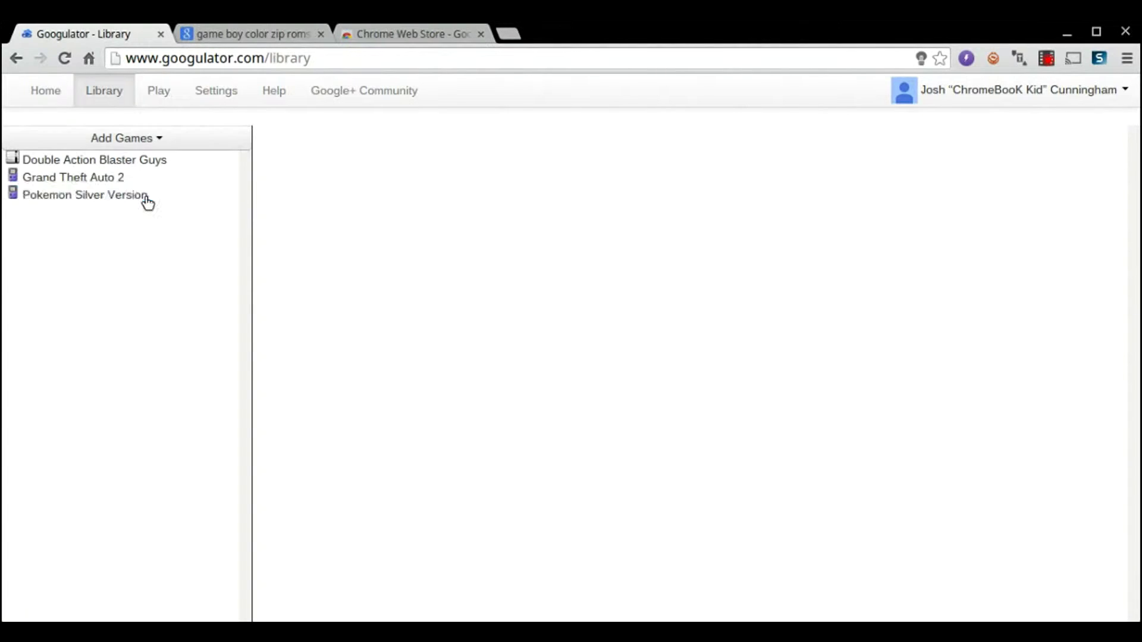
left_click(146, 198)
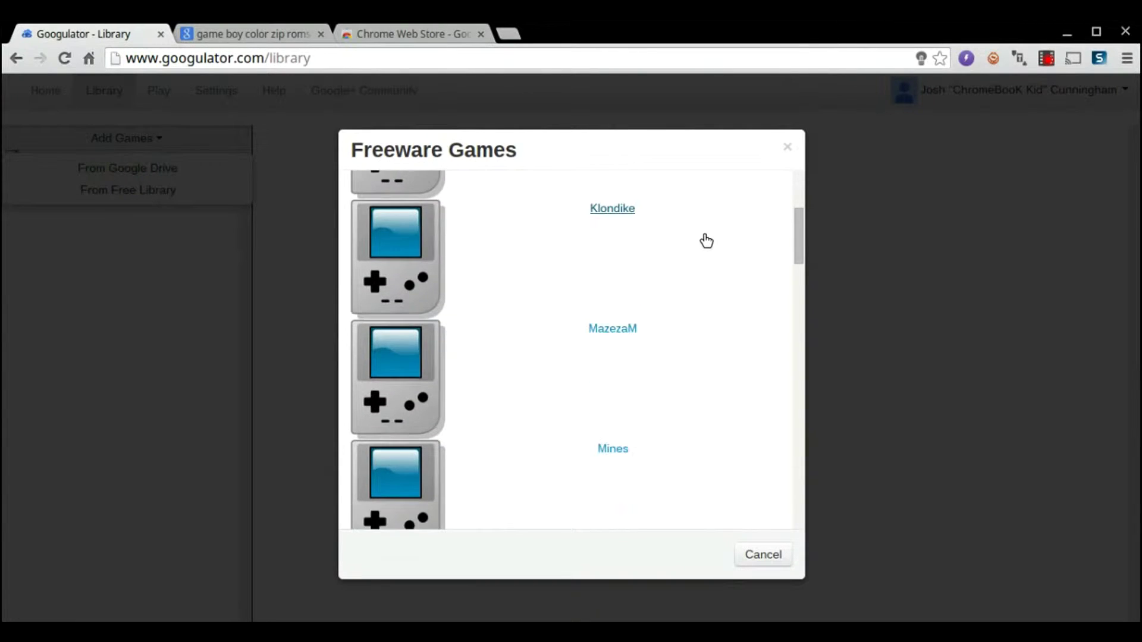
scroll(705, 234, "down", 5)
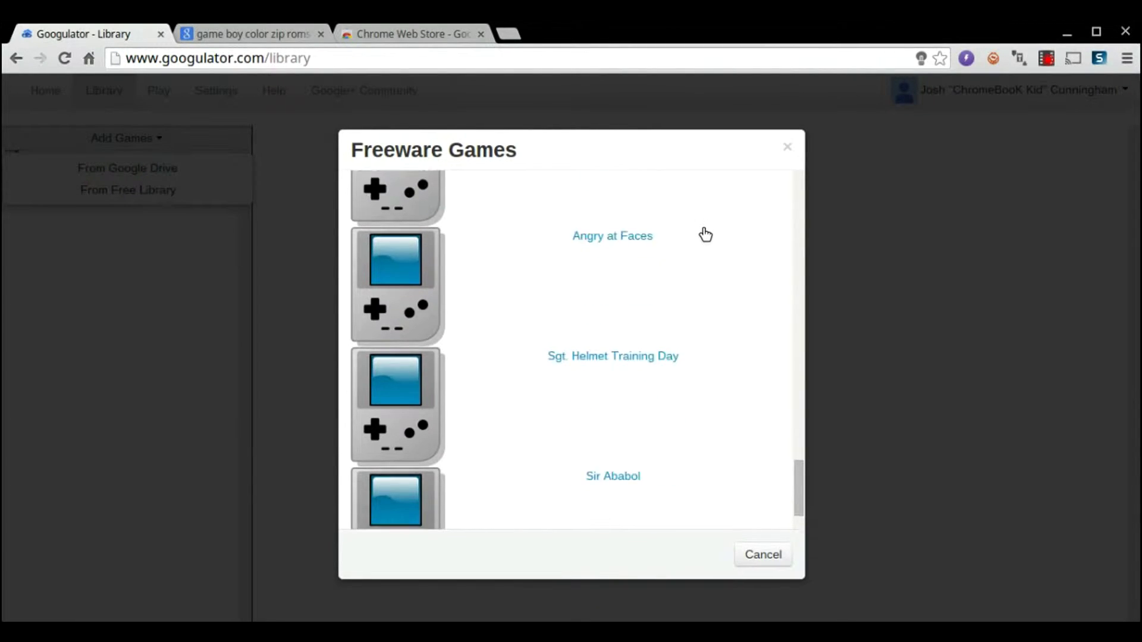
left_click(740, 551)
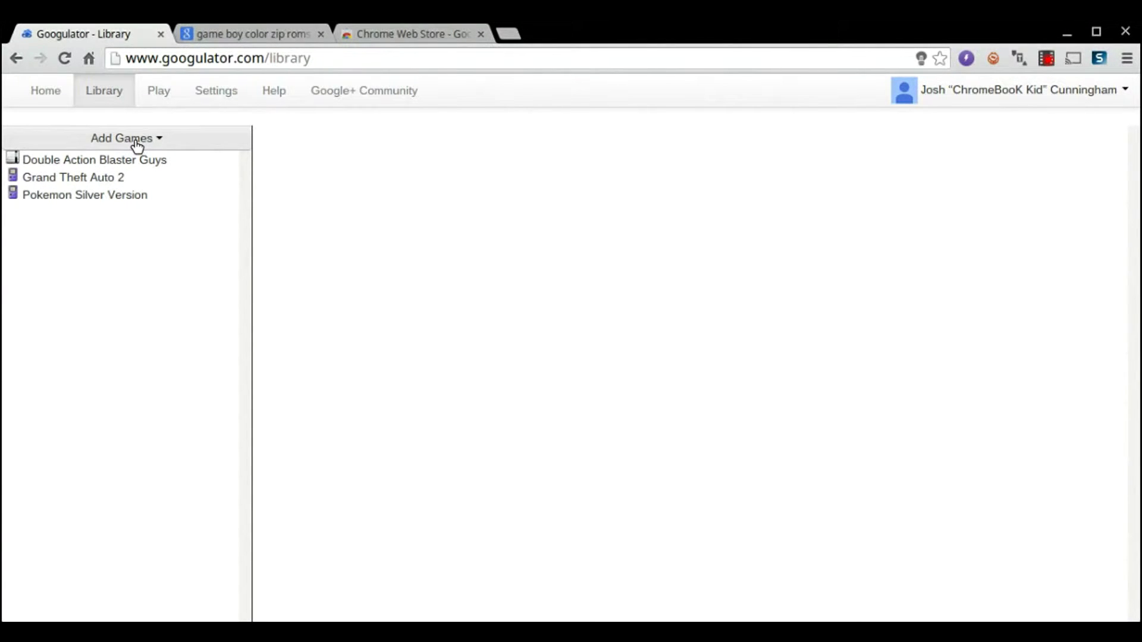
- Open Googulator's Help page and highlight the list of supported game systems
left_click(273, 90)
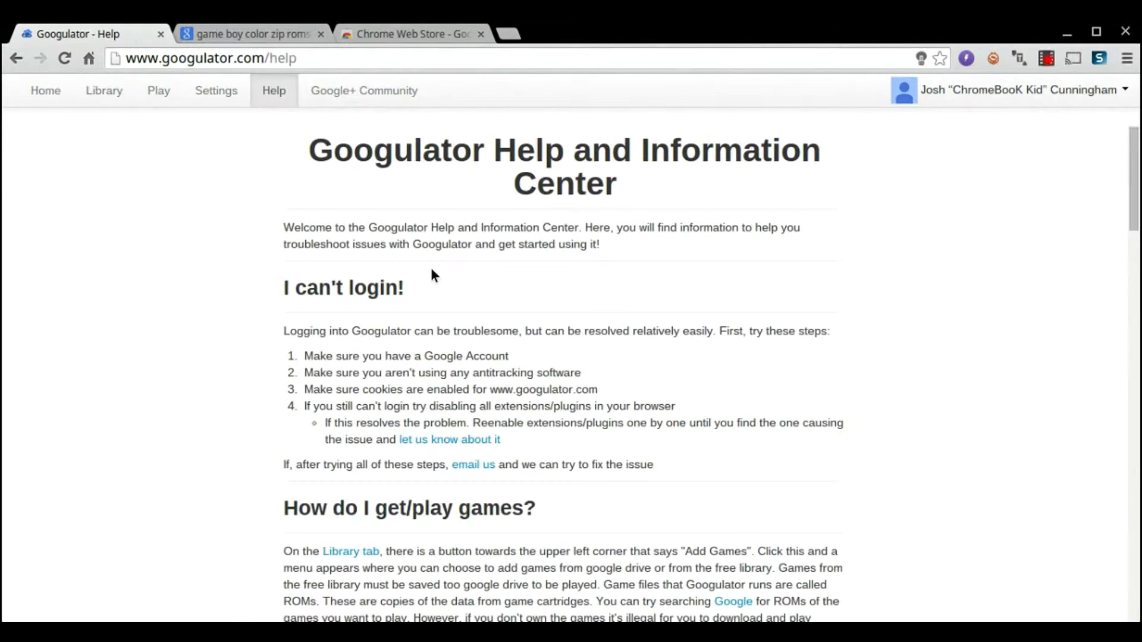
scroll(434, 271, "down", 8)
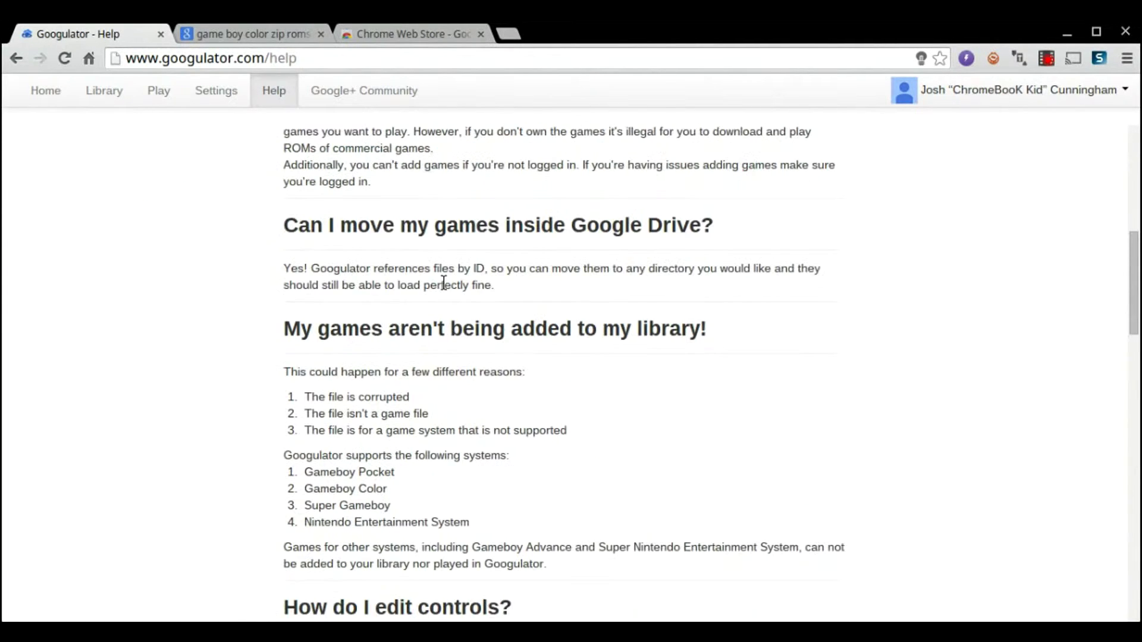
scroll(444, 284, "down", 1)
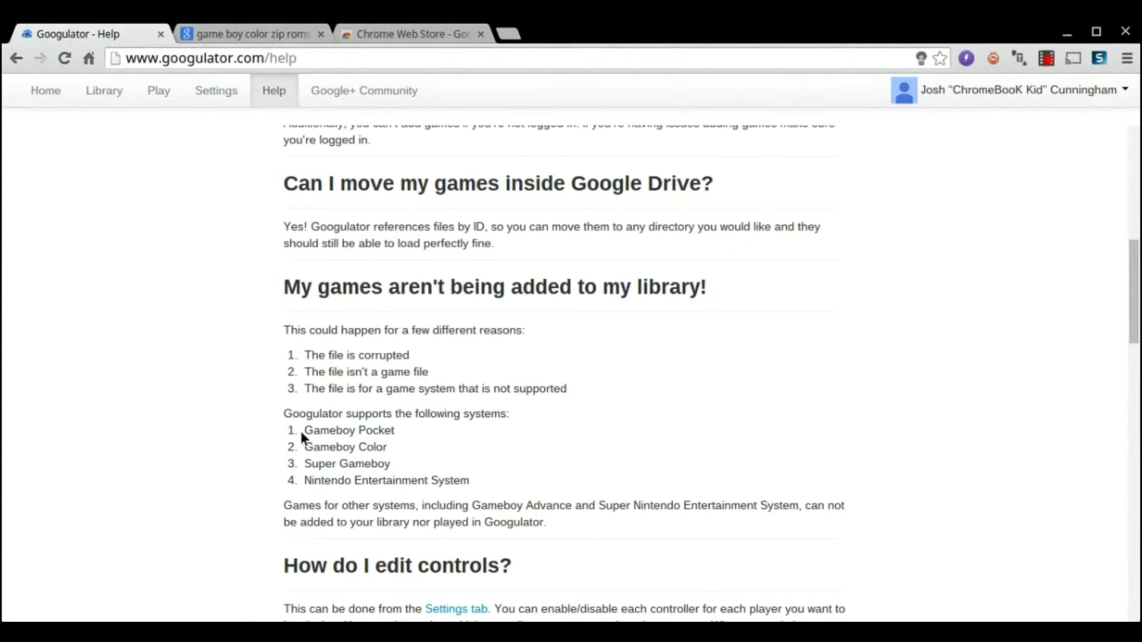
left_click_drag(301, 429, 443, 481)
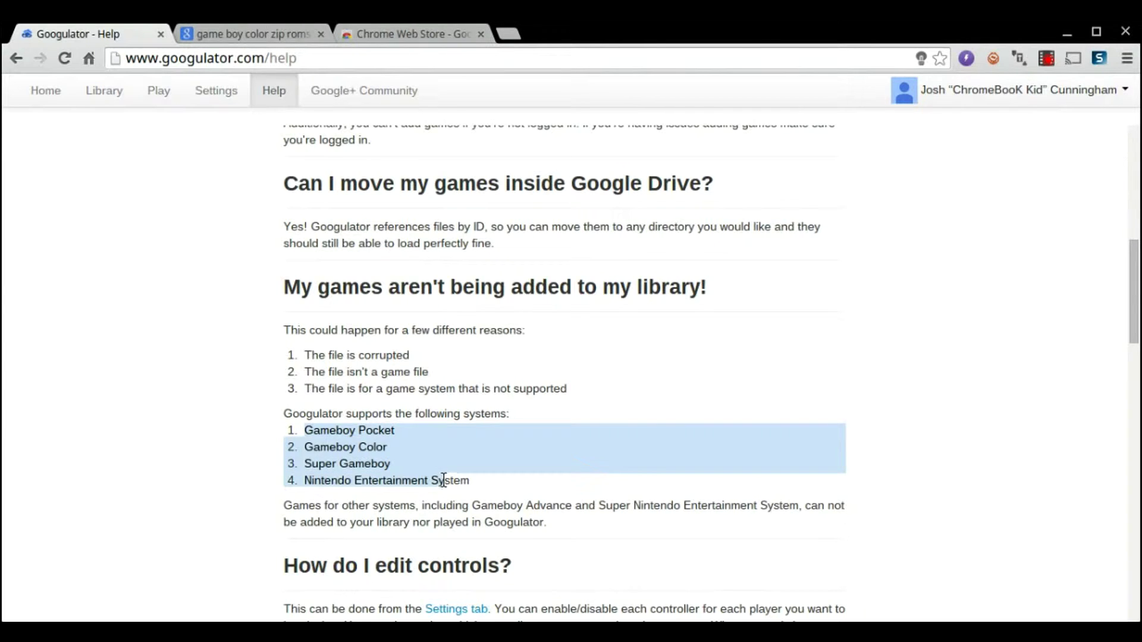
left_click(444, 481)
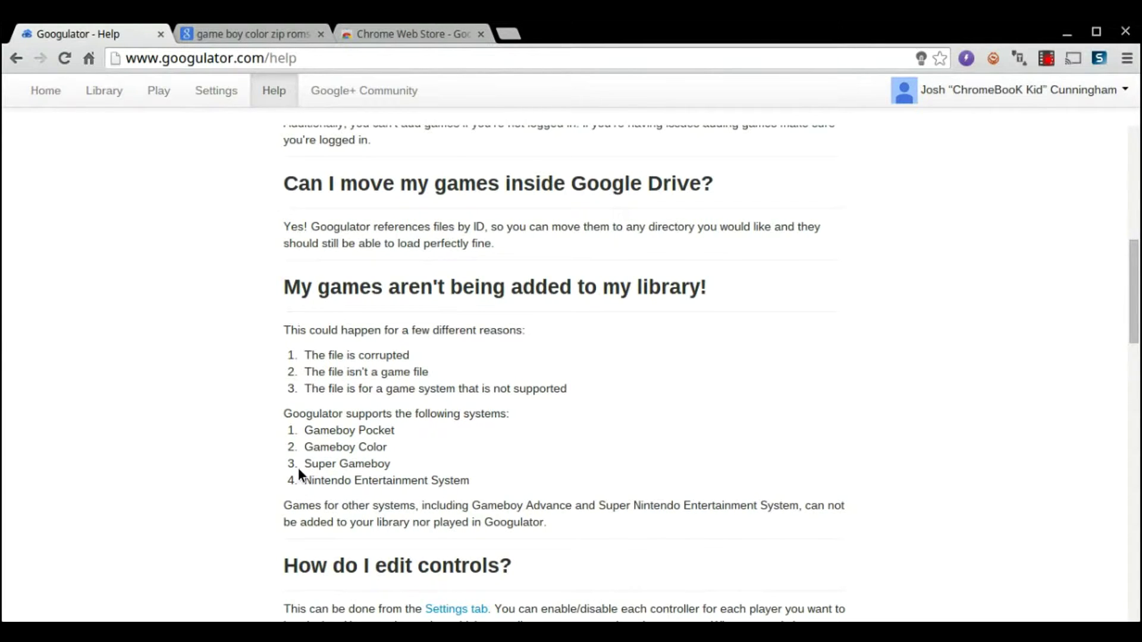
- Scroll through the rest of the help page, then go to the 'game boy color zip roms' search
scroll(301, 453, "down", 2)
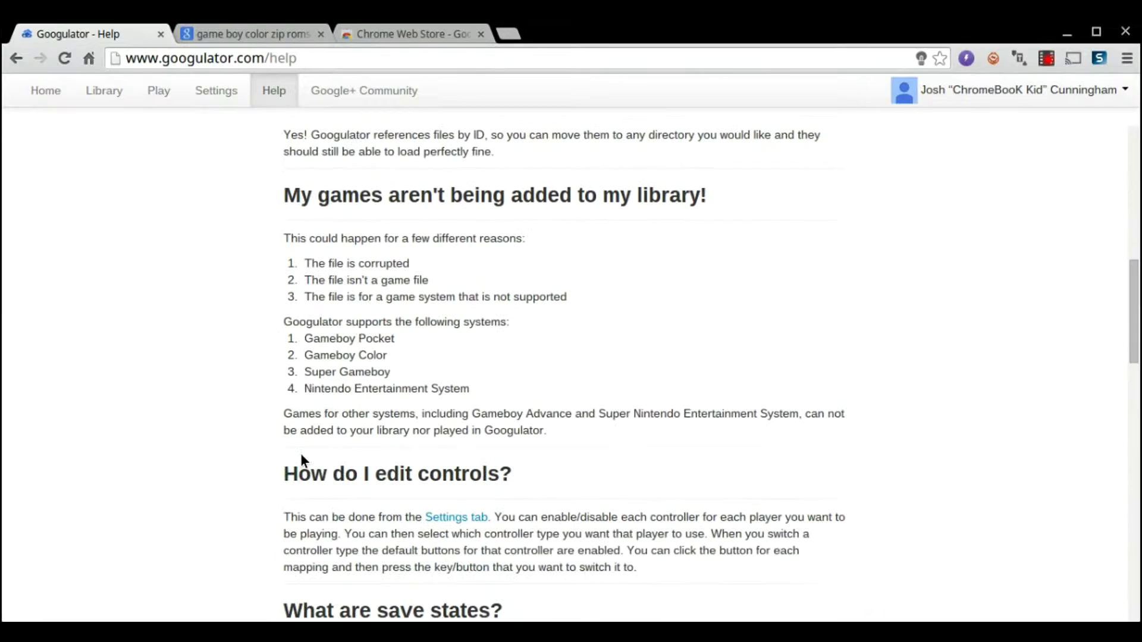
scroll(301, 453, "down", 3)
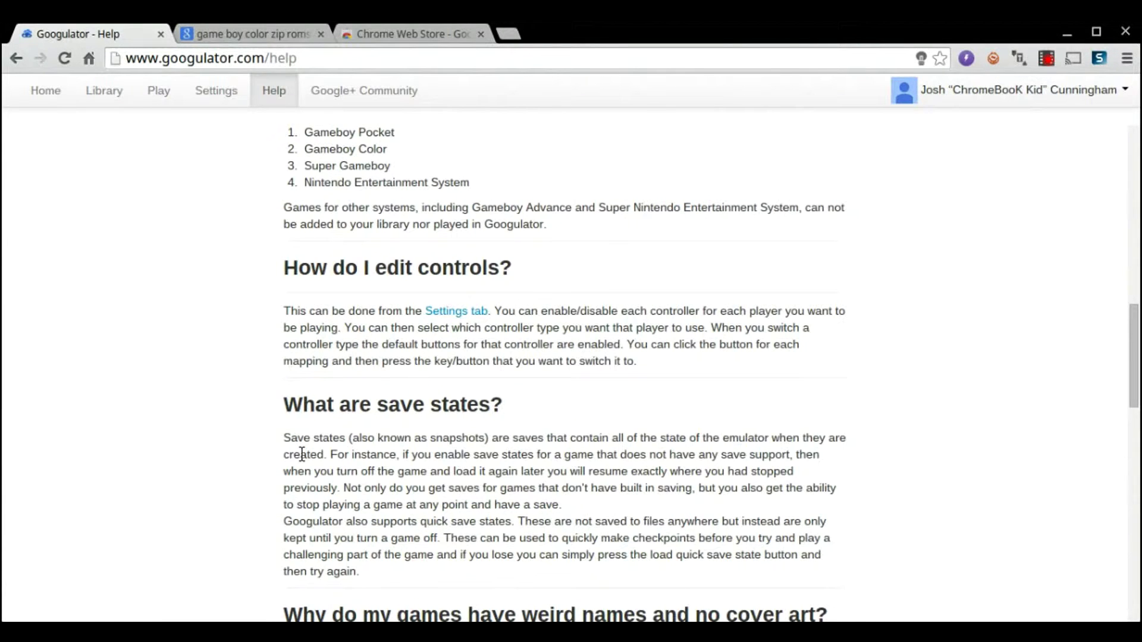
scroll(302, 454, "down", 2)
scroll(301, 453, "up", 15)
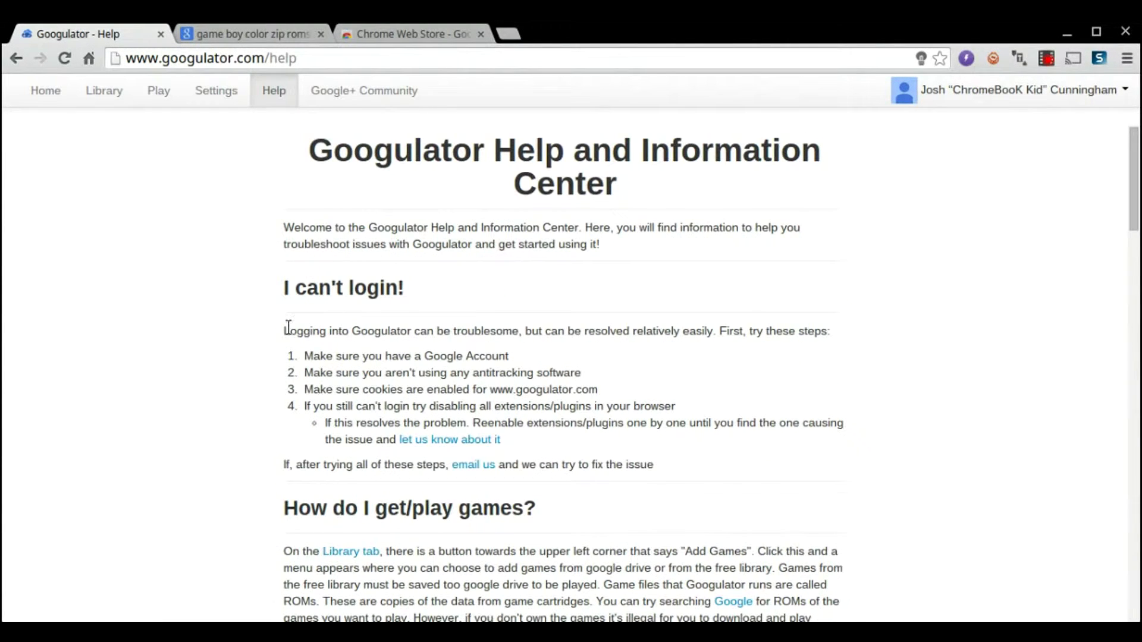
left_click(269, 27)
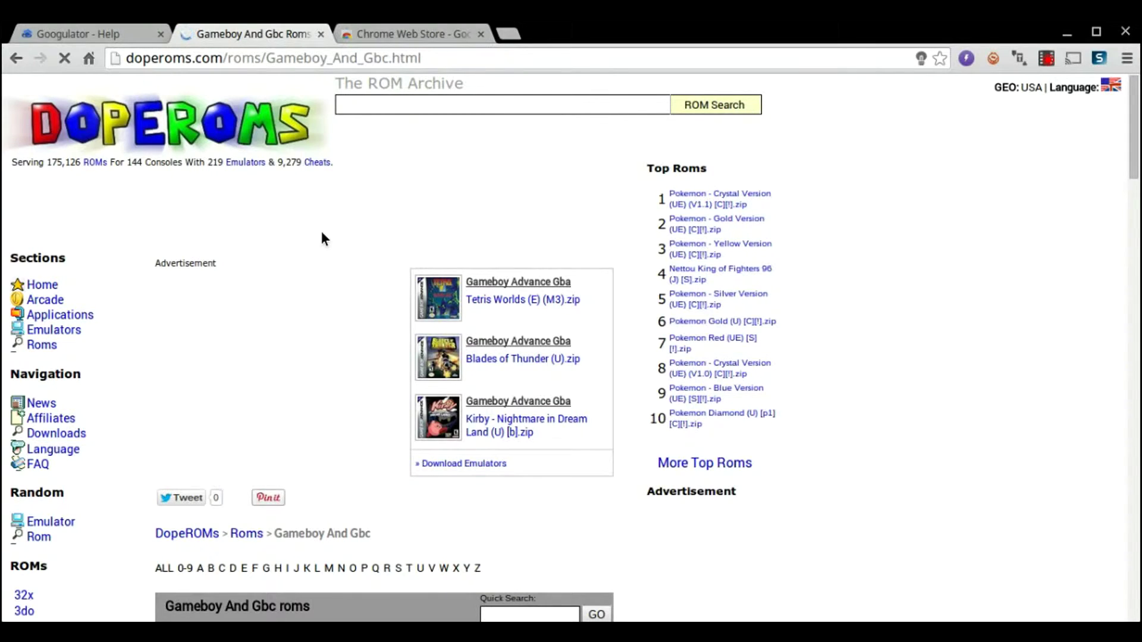
- Scroll down and back up through the DopeROMs Gameboy And Gbc ROM list
scroll(324, 237, "down", 3)
scroll(324, 236, "down", 3)
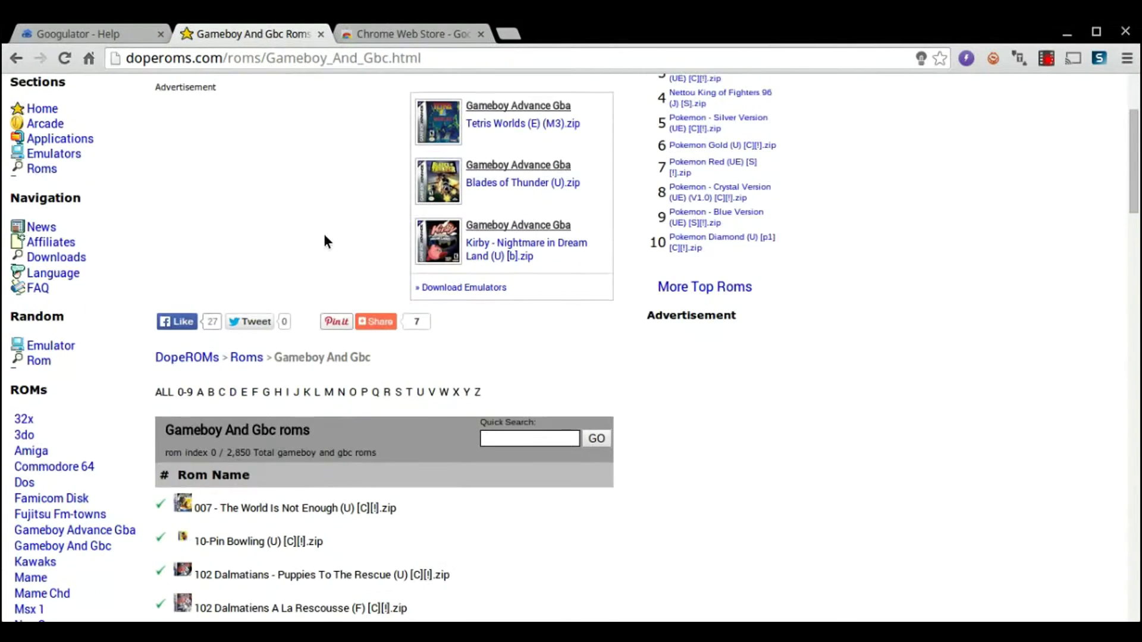
scroll(324, 235, "down", 12)
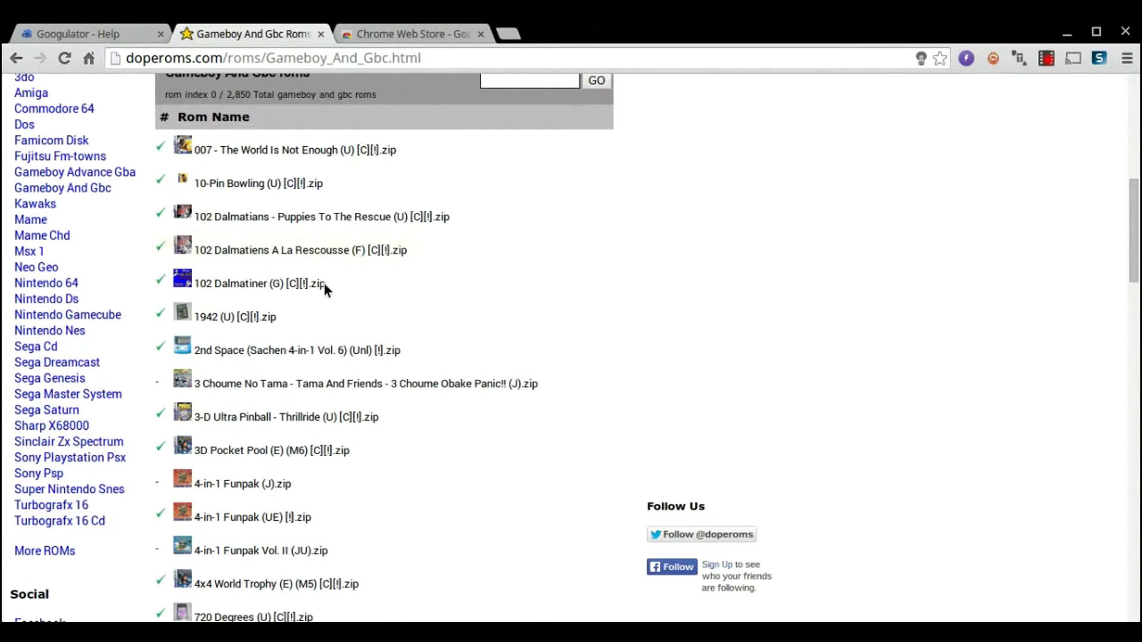
scroll(423, 332, "up", 6)
scroll(422, 338, "up", 2)
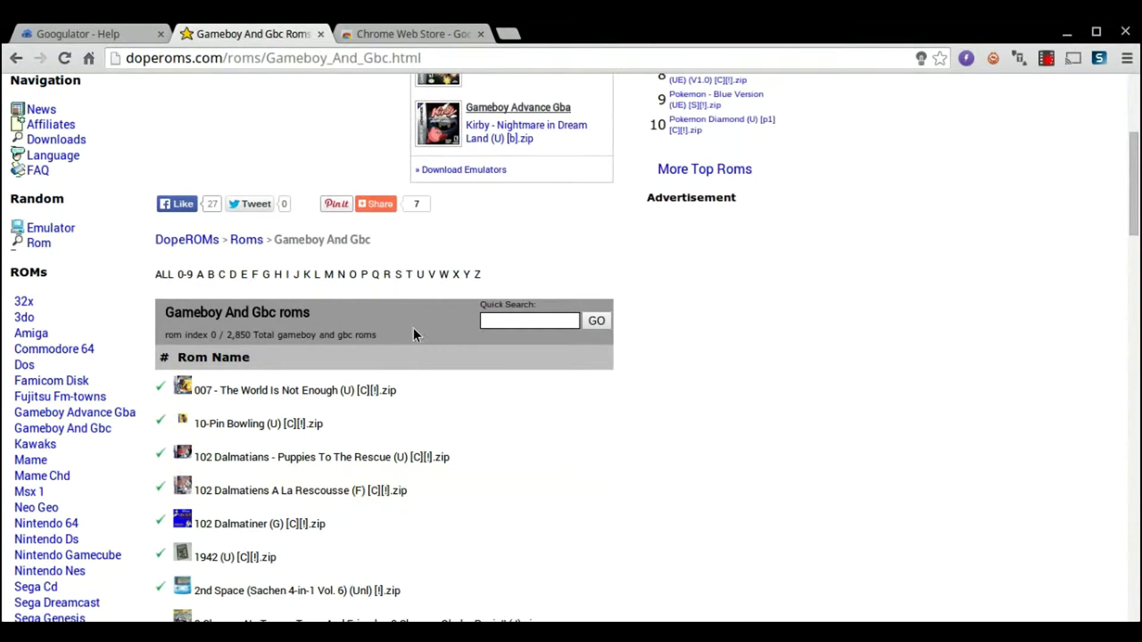
- List the Game Boy ROMs starting with S and browse page 4
left_click(398, 276)
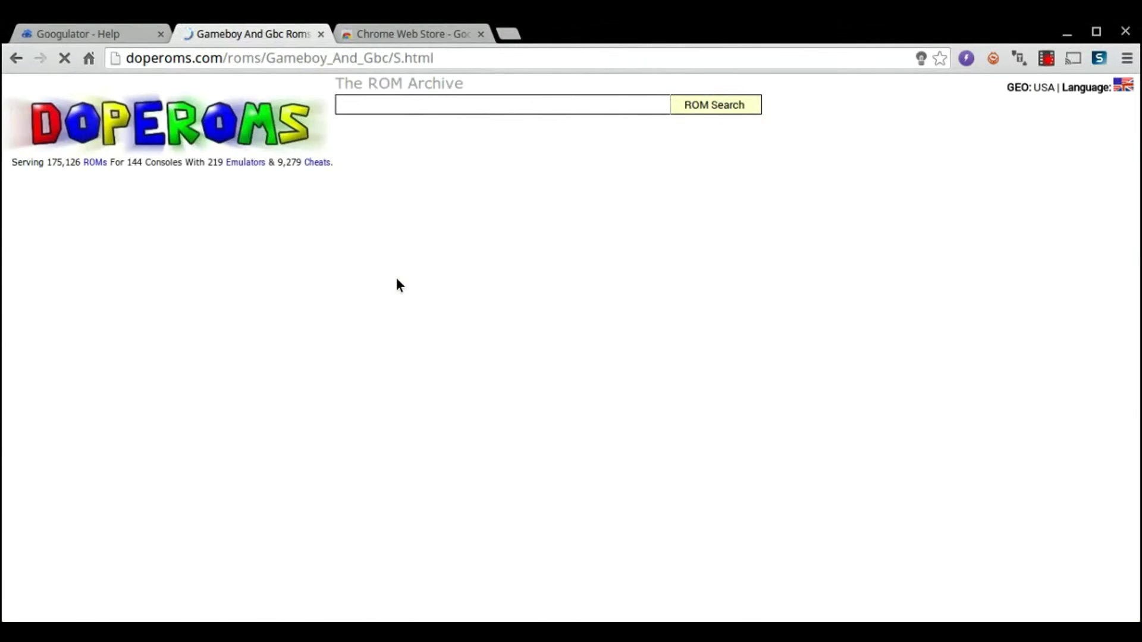
scroll(399, 285, "down", 20)
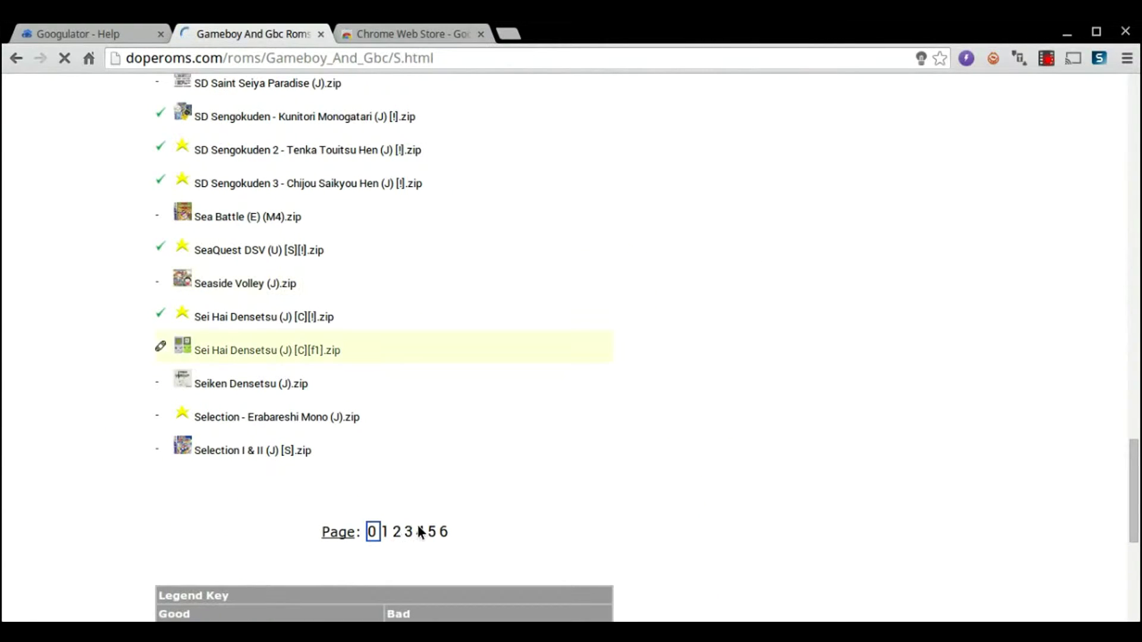
left_click(421, 531)
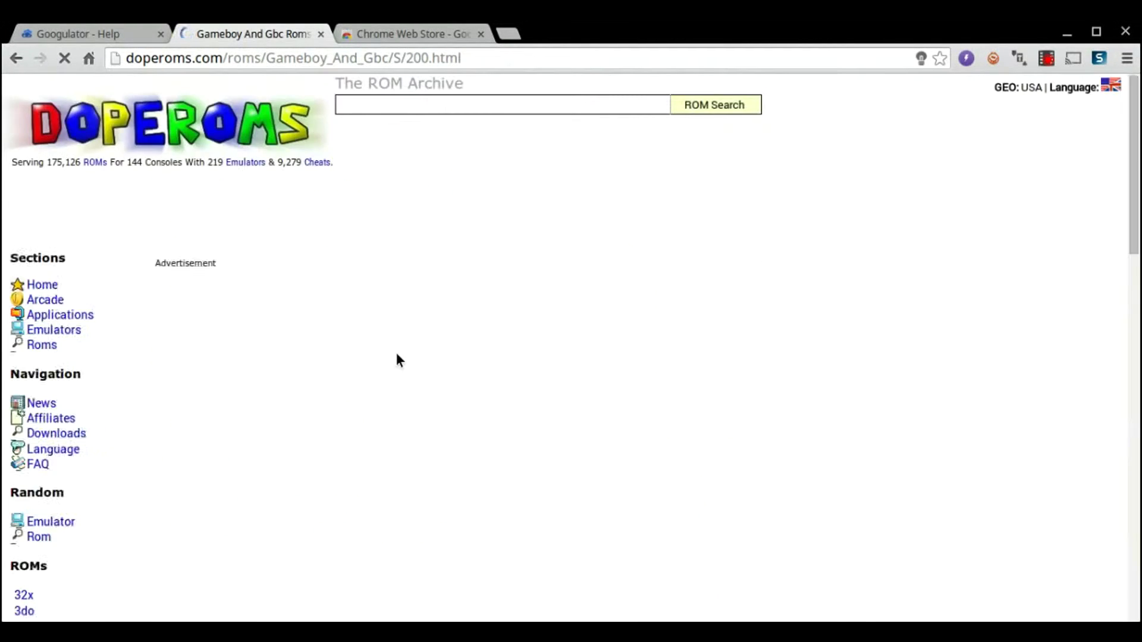
scroll(395, 350, "down", 4)
scroll(395, 348, "down", 15)
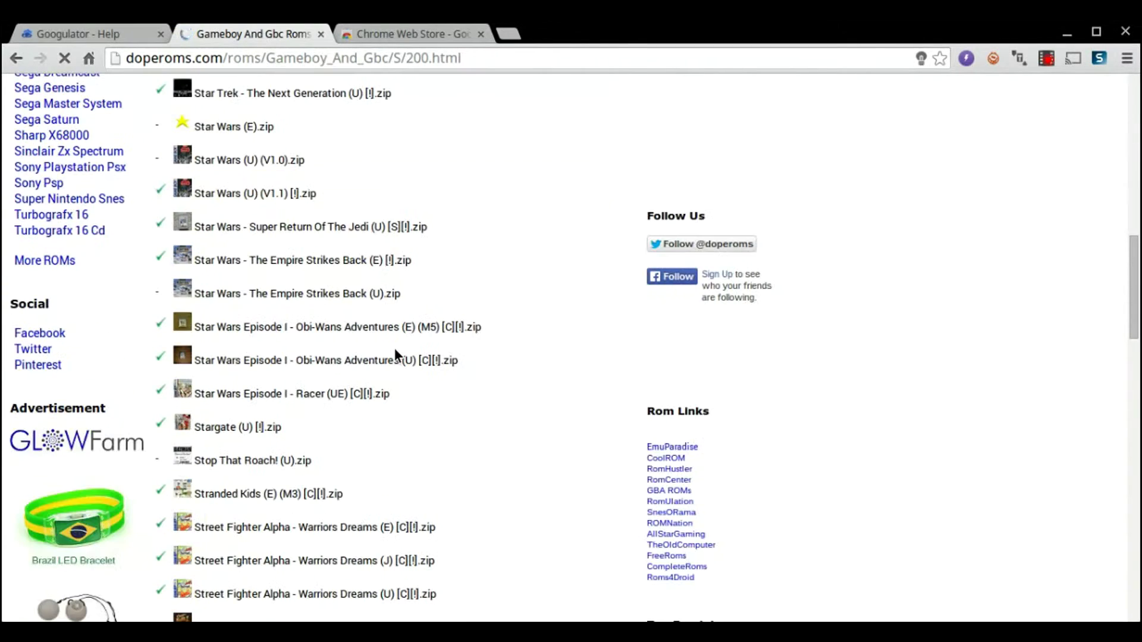
scroll(388, 348, "up", 1)
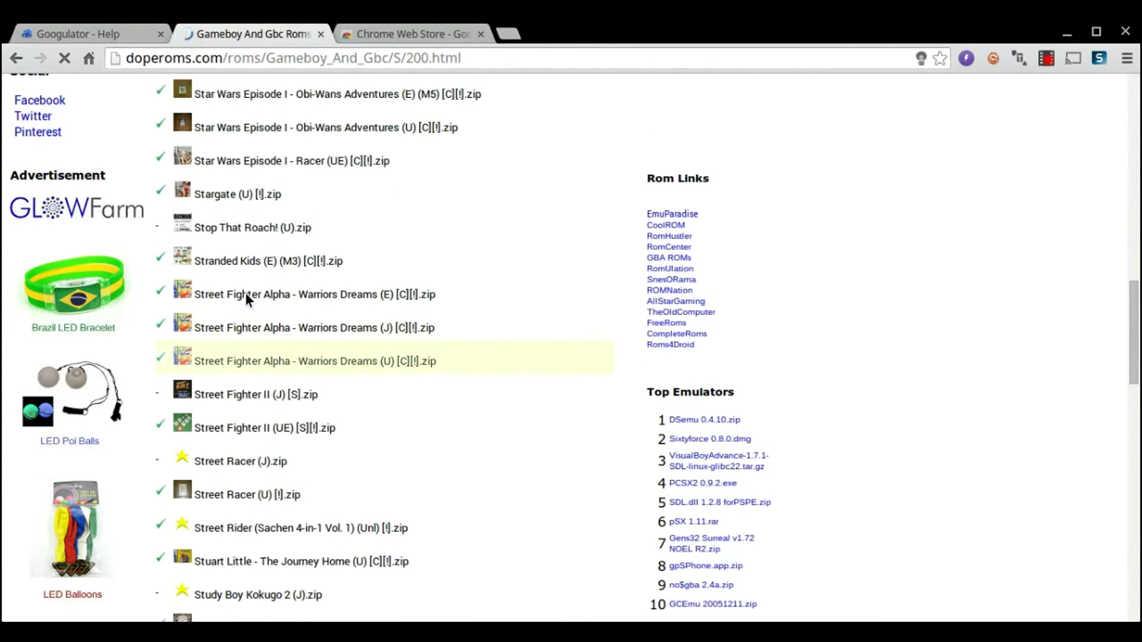
mouse_move(246, 298)
scroll(247, 298, "down", 8)
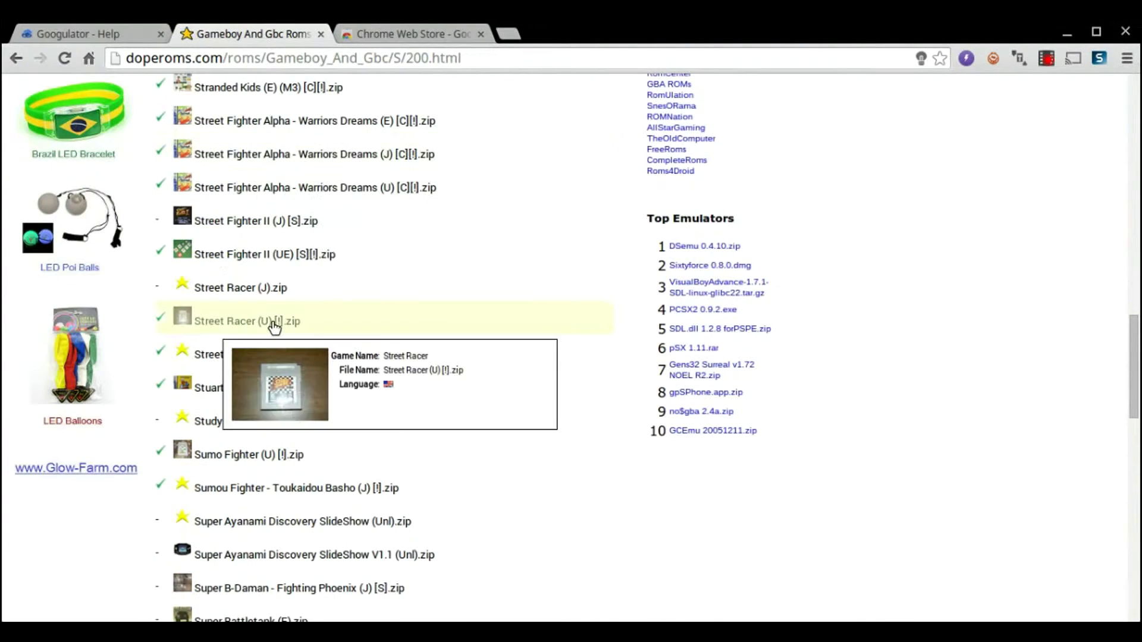
scroll(271, 322, "down", 5)
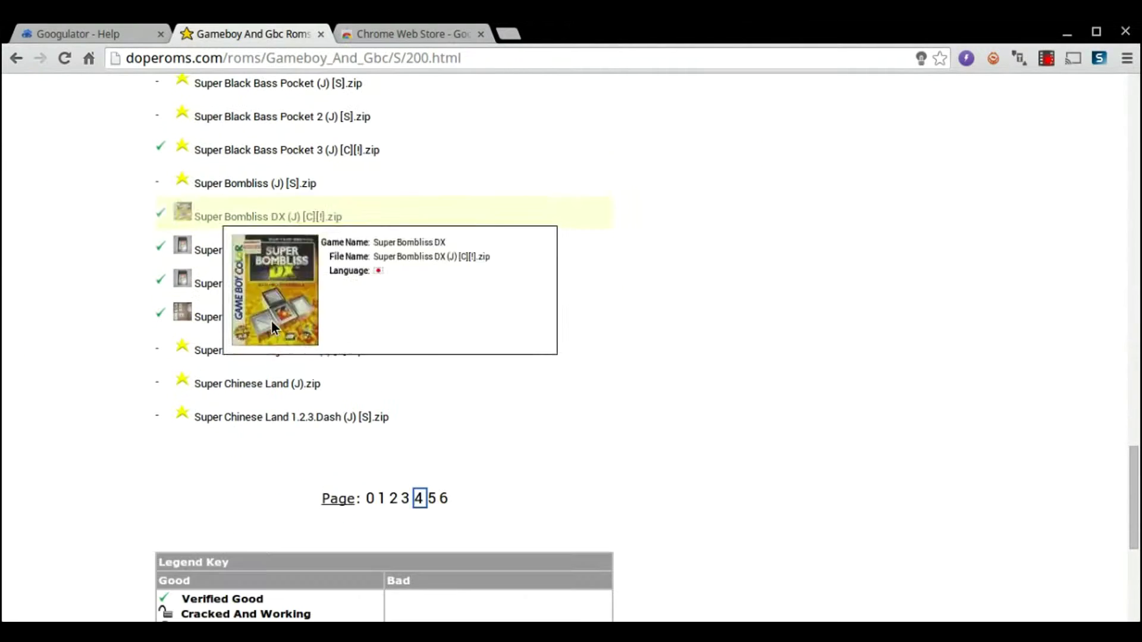
scroll(272, 323, "up", 1)
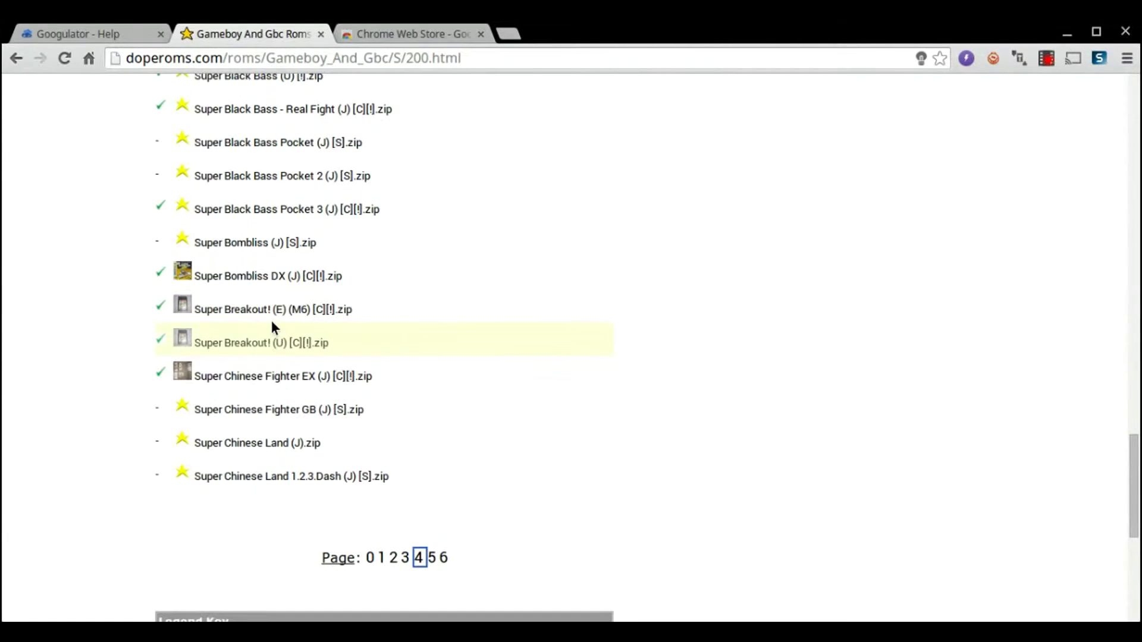
scroll(273, 326, "down", 5)
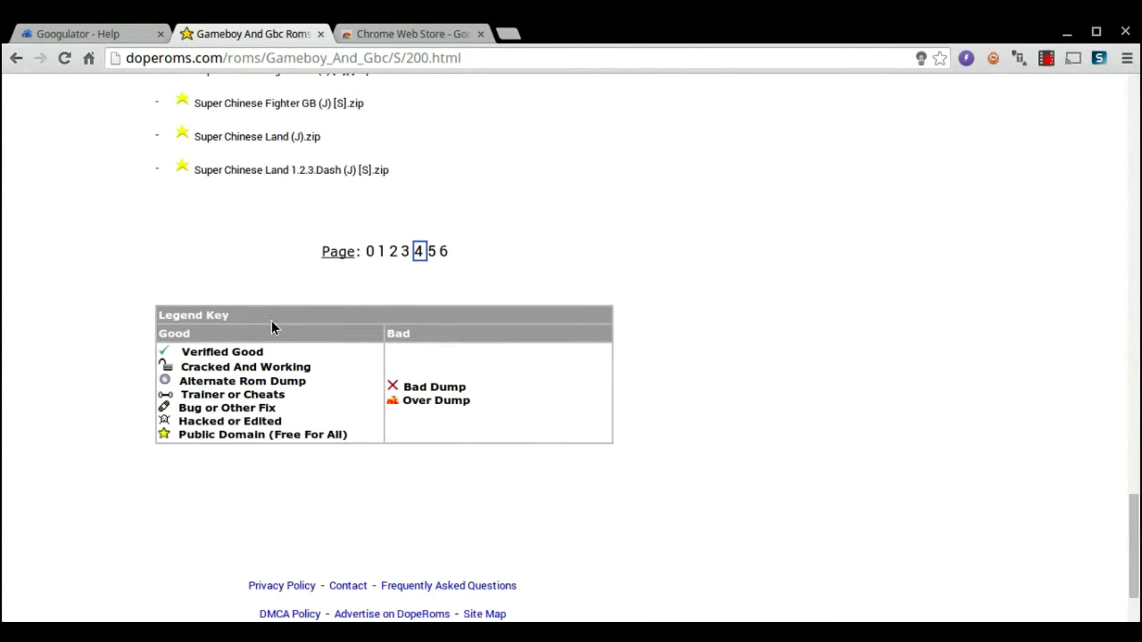
- Browse page 5 of the S ROM list
left_click(433, 251)
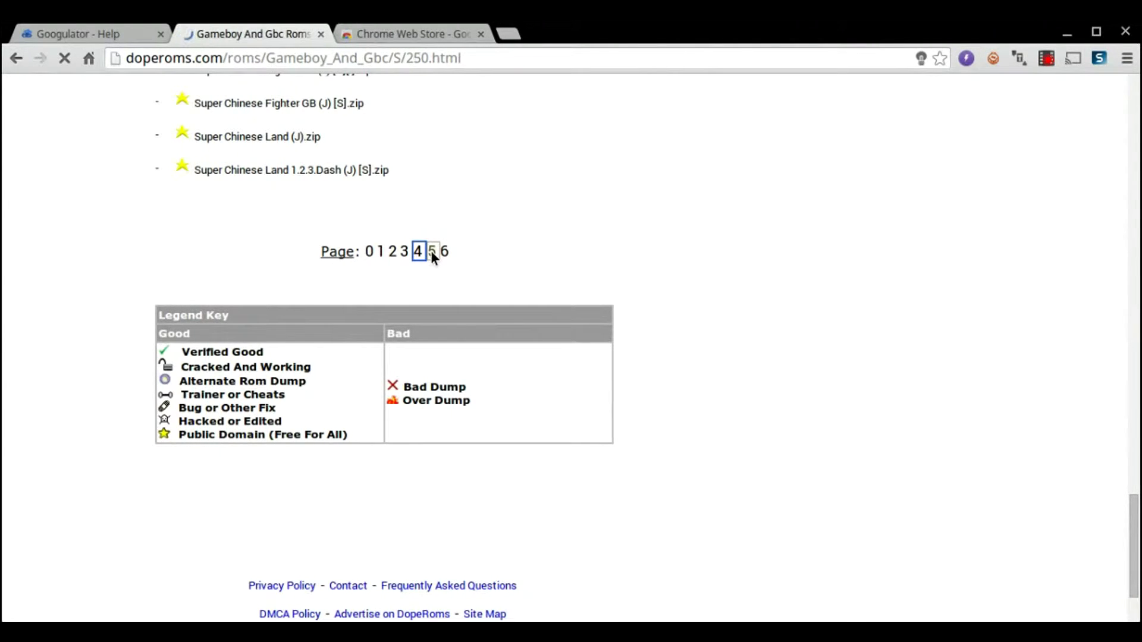
scroll(430, 255, "down", 10)
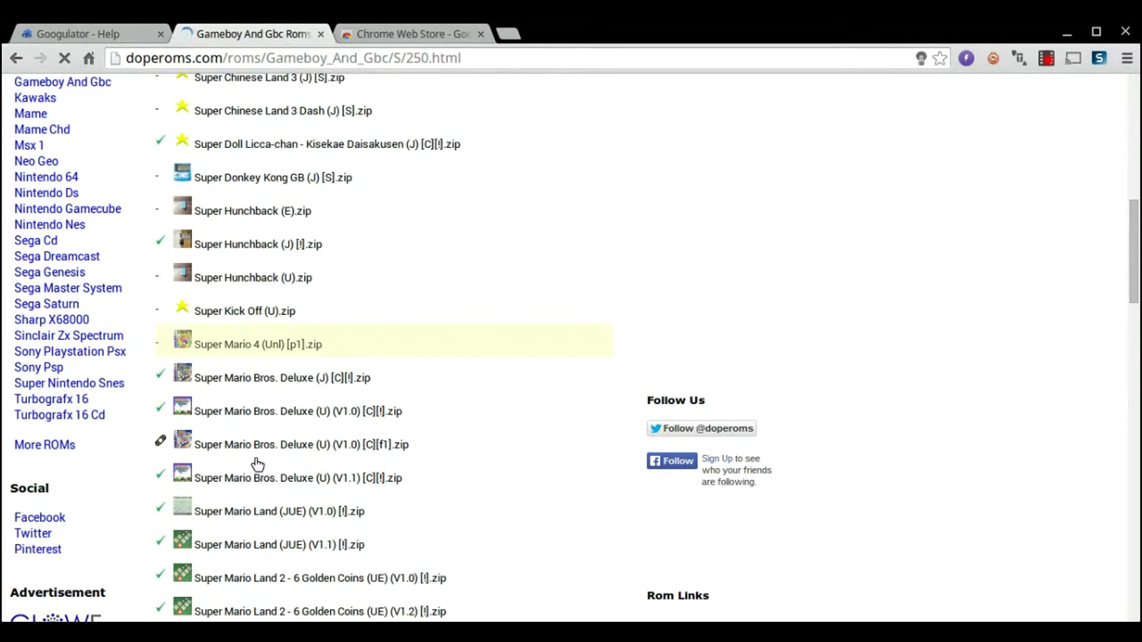
scroll(259, 464, "down", 2)
scroll(260, 465, "down", 3)
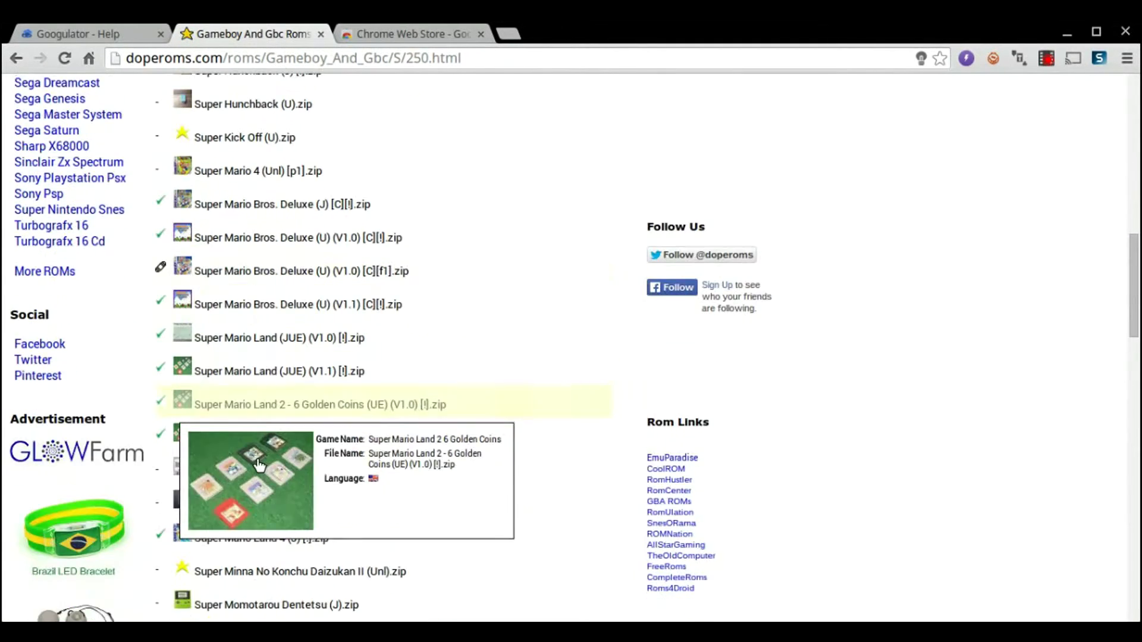
scroll(256, 458, "down", 2)
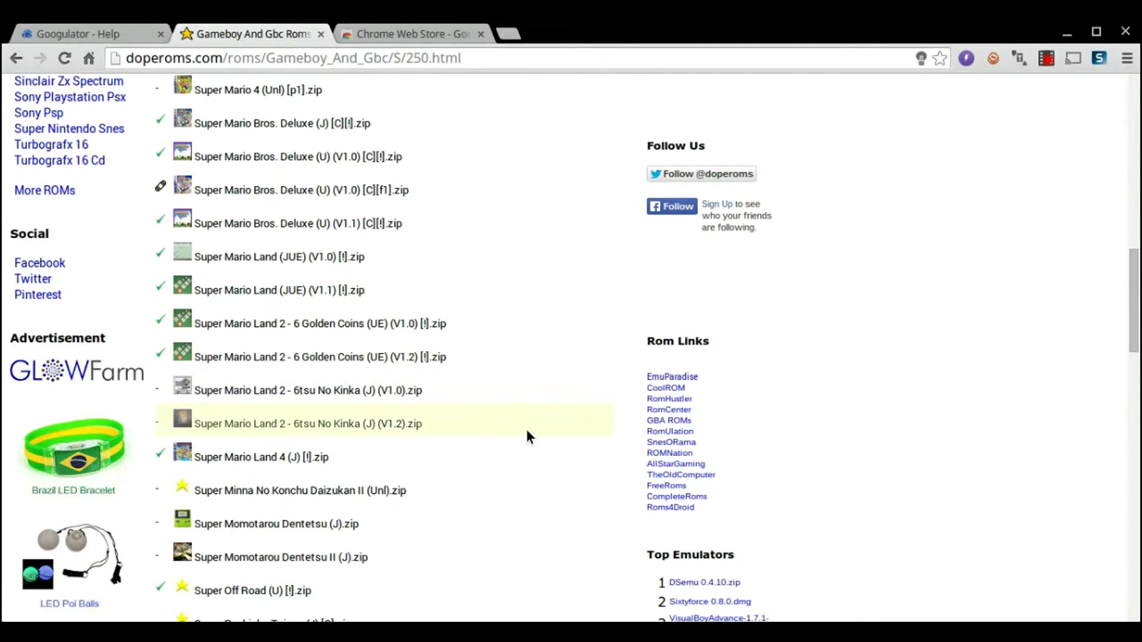
scroll(527, 434, "down", 5)
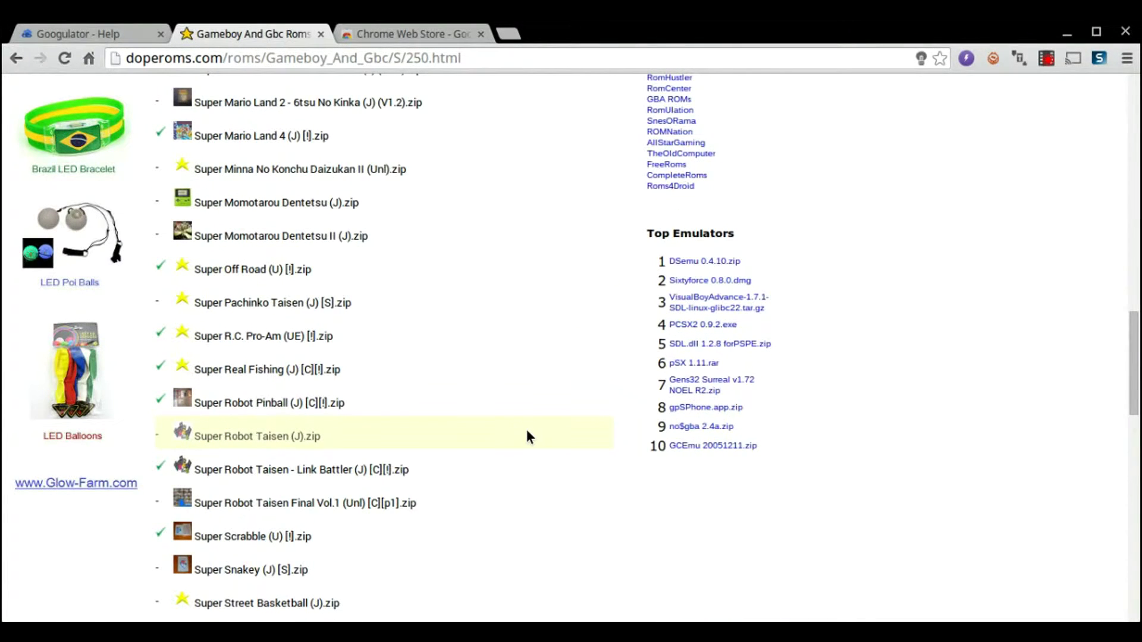
scroll(526, 430, "down", 10)
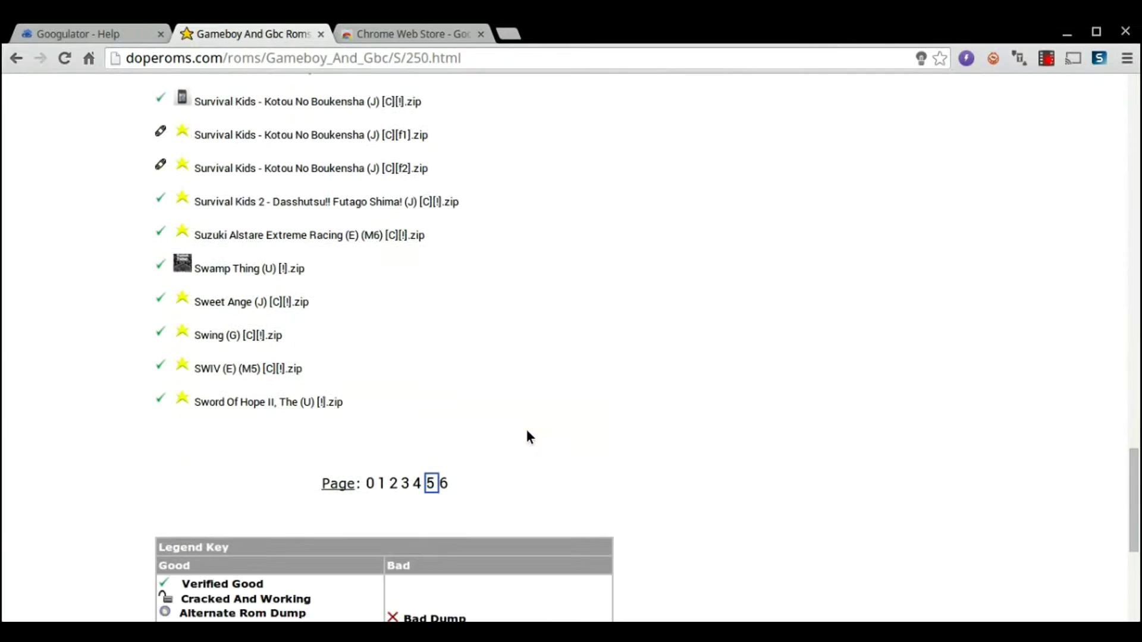
scroll(417, 416, "up", 20)
scroll(381, 434, "down", 2)
mouse_move(375, 378)
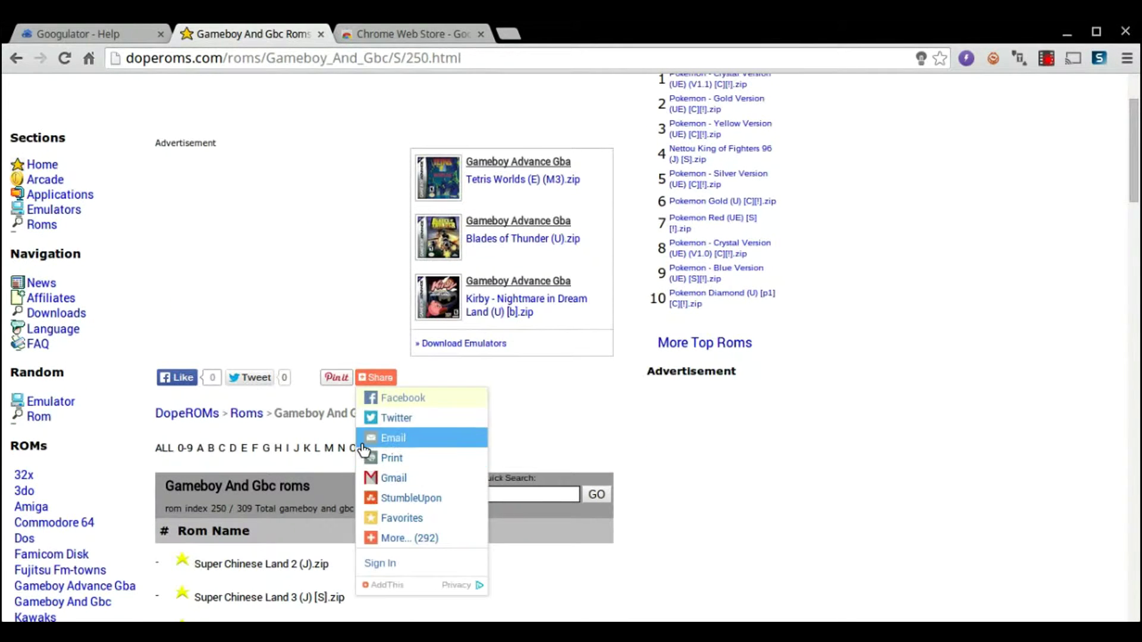
- Switch to the Game Boy ROMs starting with P and browse pages 1 and 2
left_click(363, 449)
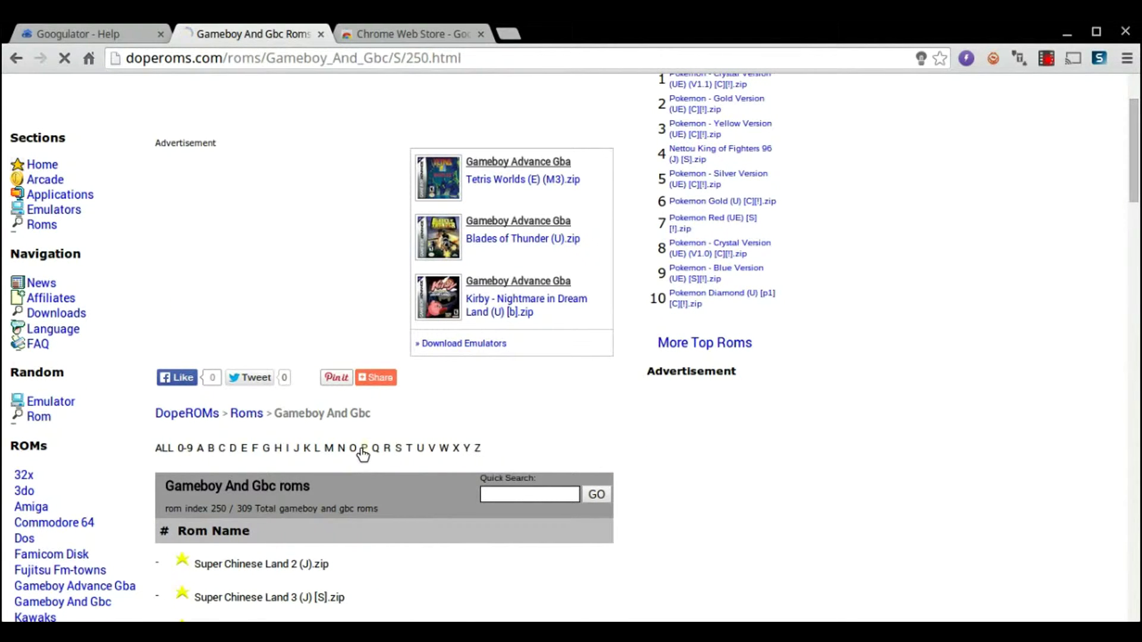
scroll(362, 455, "down", 3)
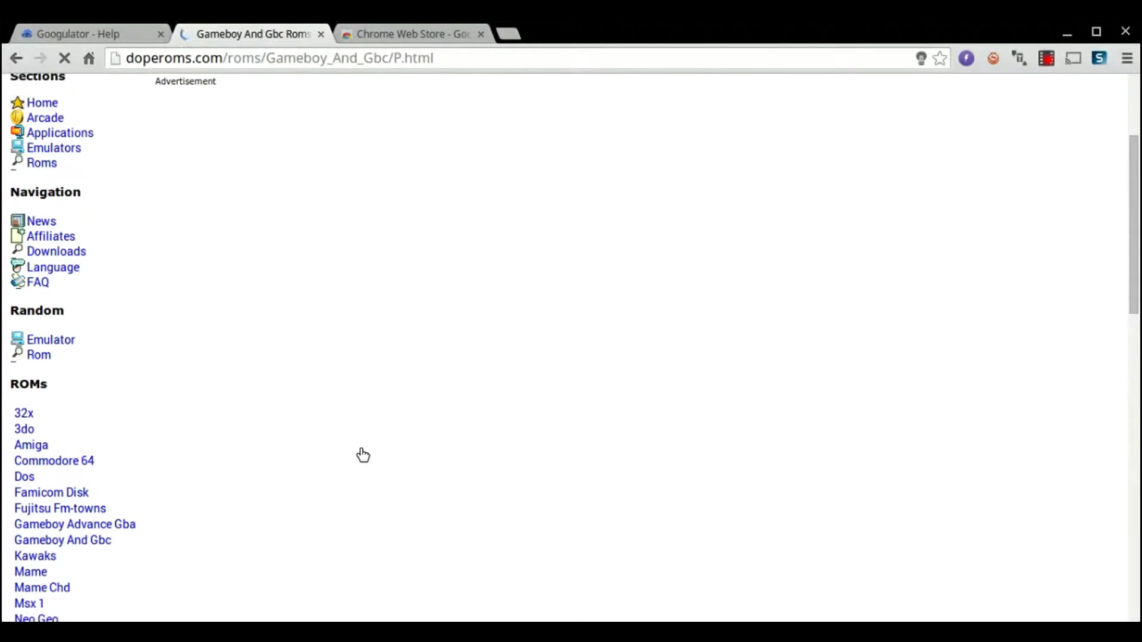
scroll(362, 455, "down", 20)
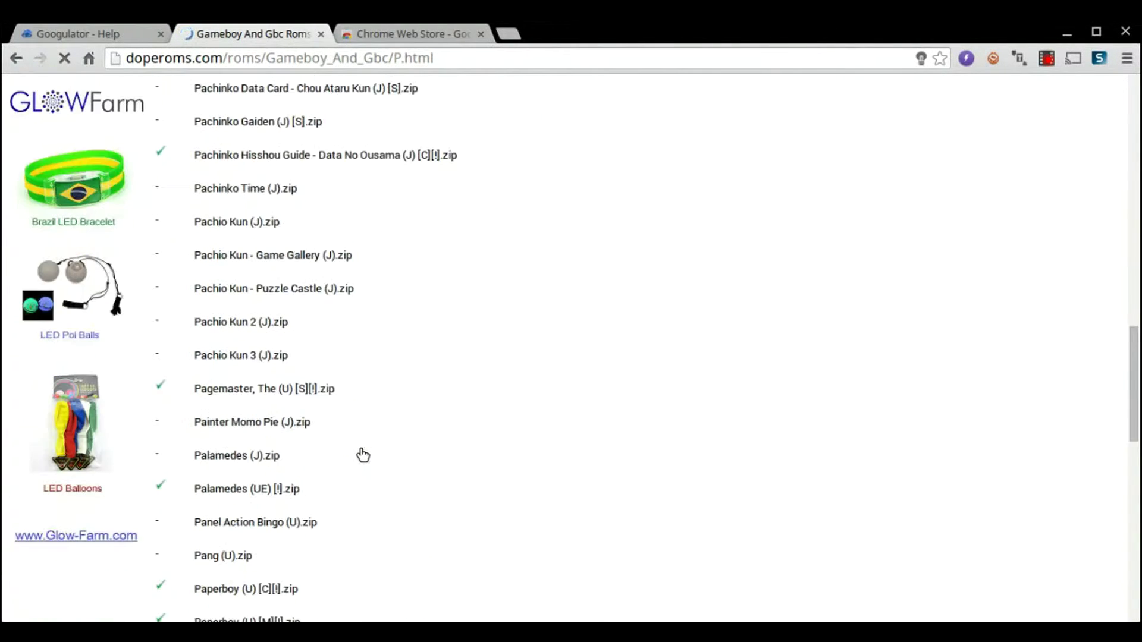
scroll(362, 455, "down", 7)
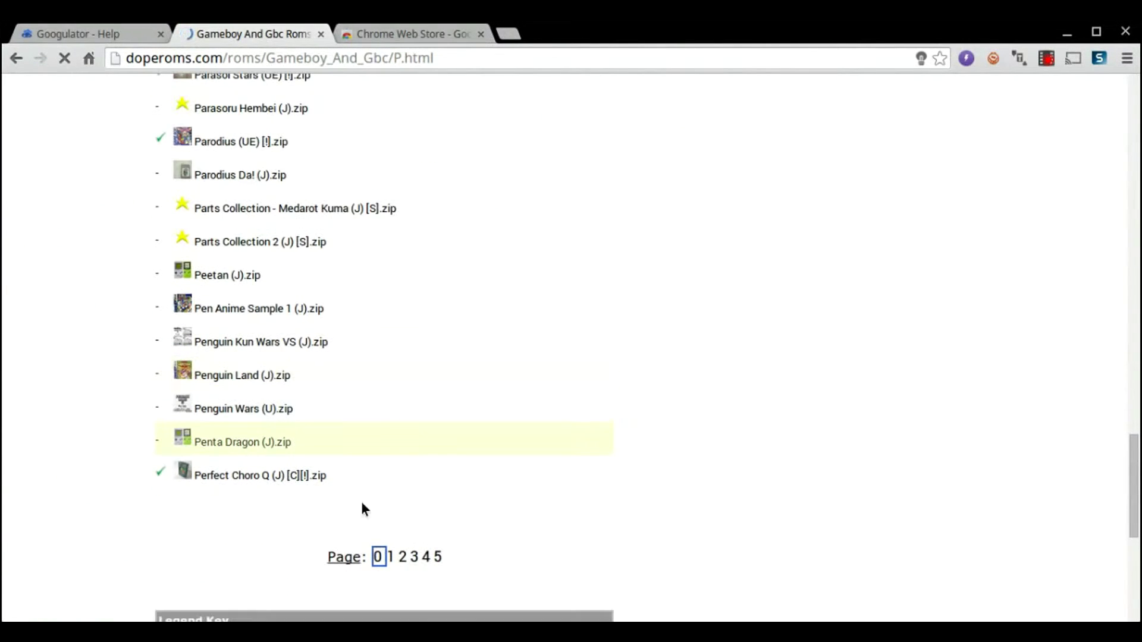
left_click(402, 558)
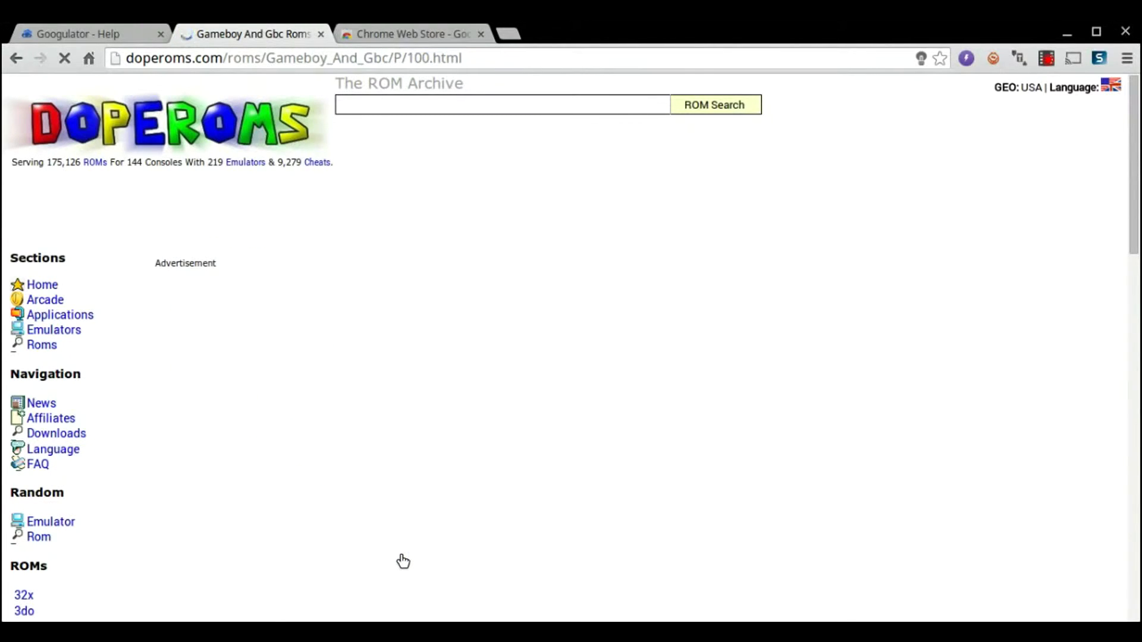
scroll(369, 518, "down", 5)
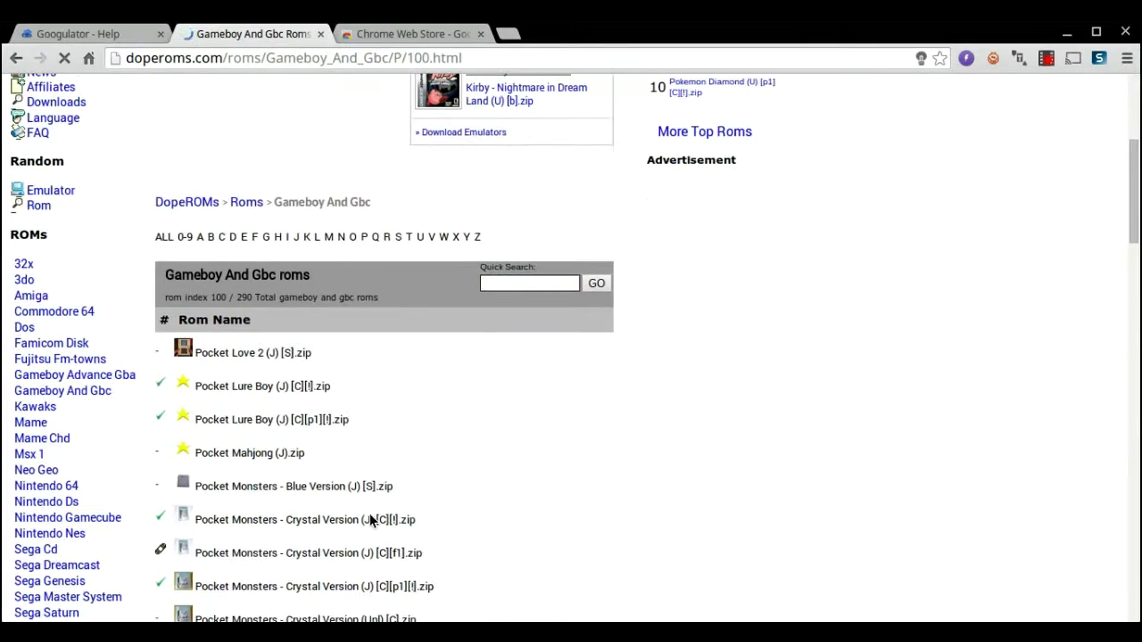
scroll(369, 519, "down", 14)
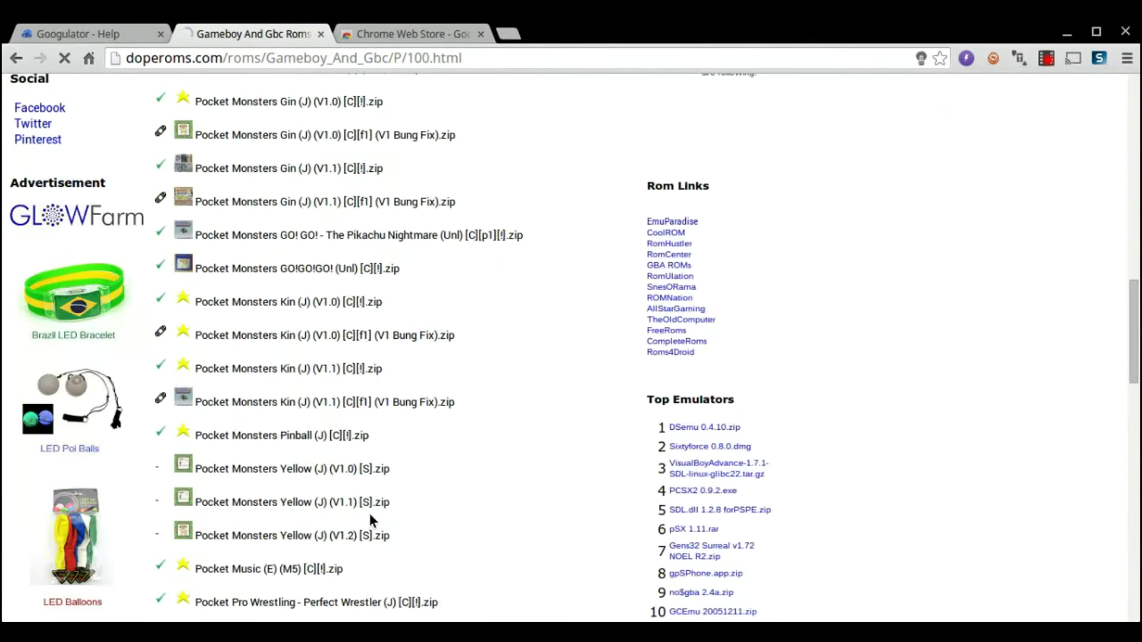
scroll(369, 518, "down", 14)
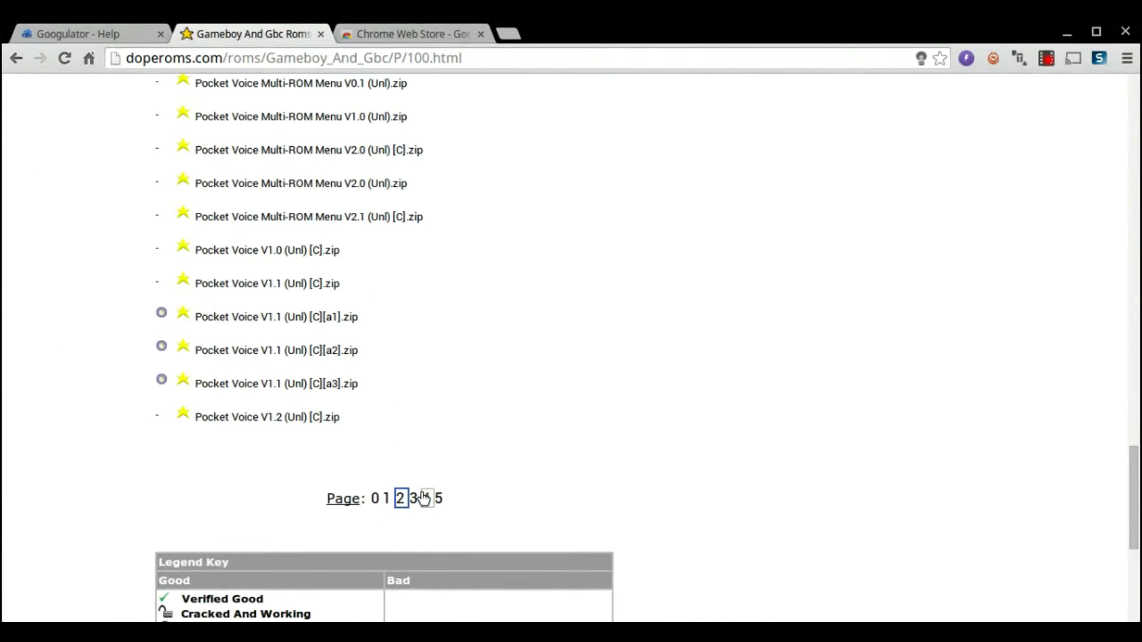
- Go to page 4 of the P ROM list and scroll through the Pokemon titles
left_click(423, 495)
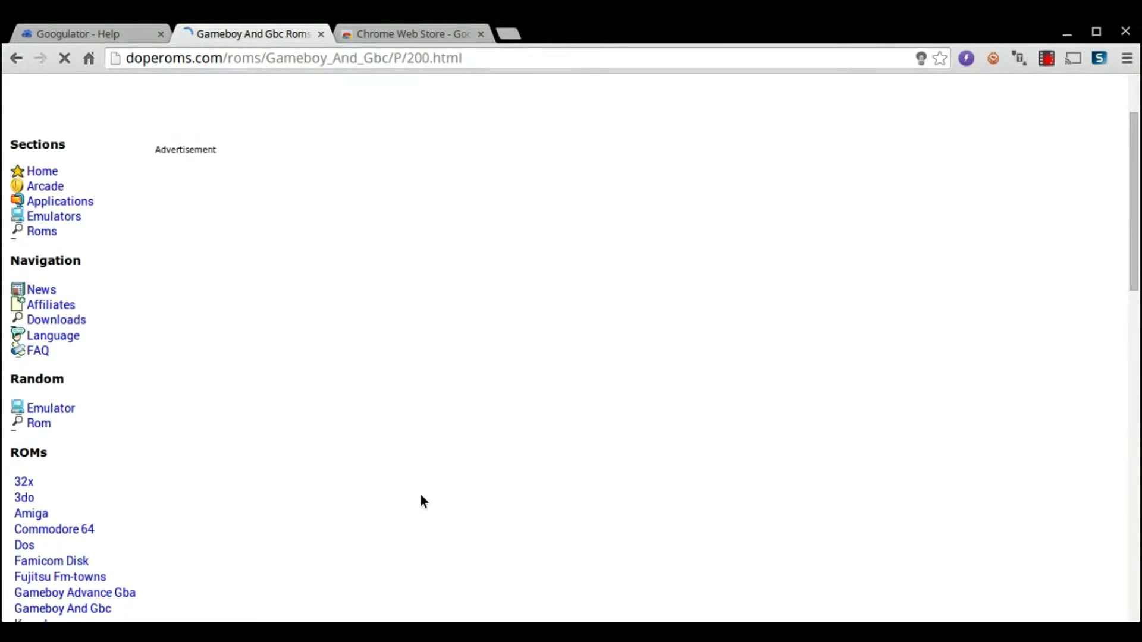
scroll(421, 496, "down", 4)
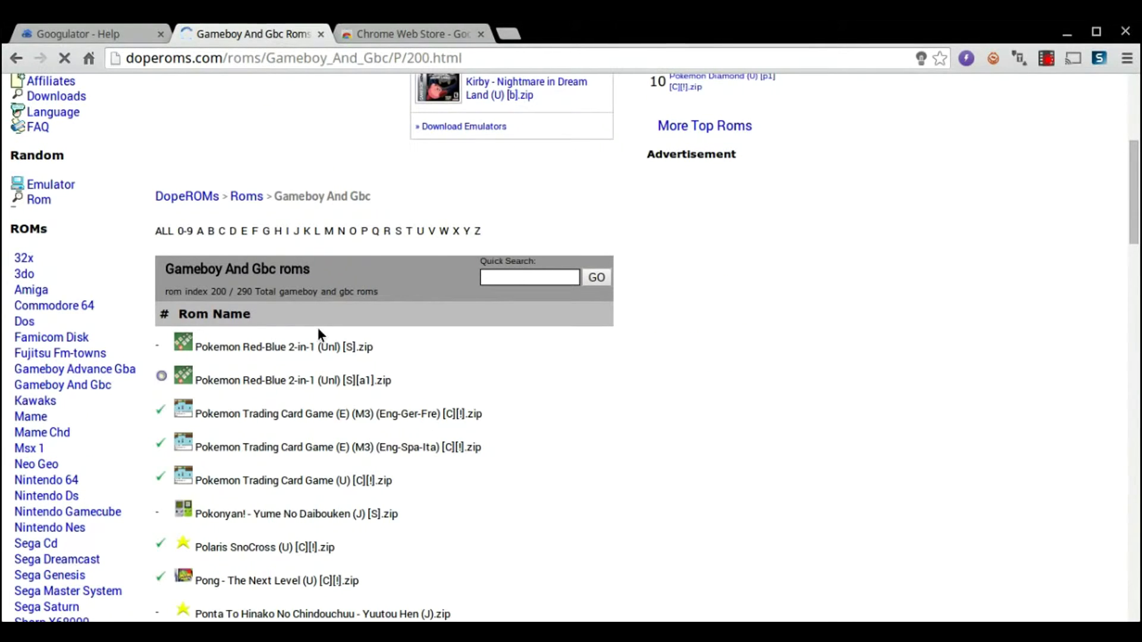
scroll(330, 339, "down", 2)
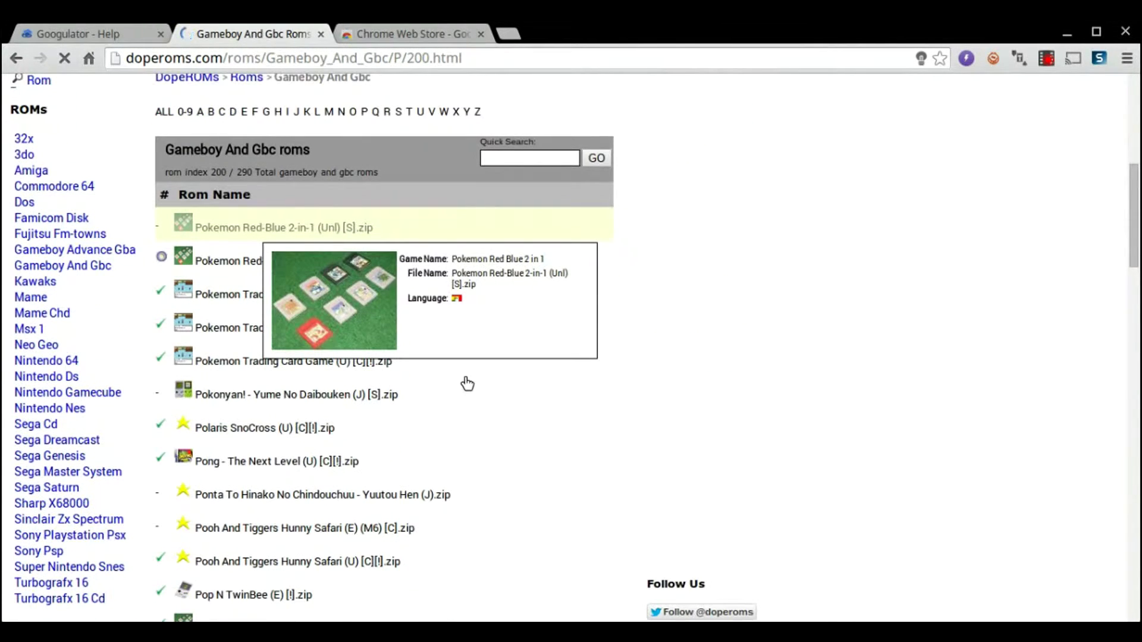
scroll(638, 355, "down", 20)
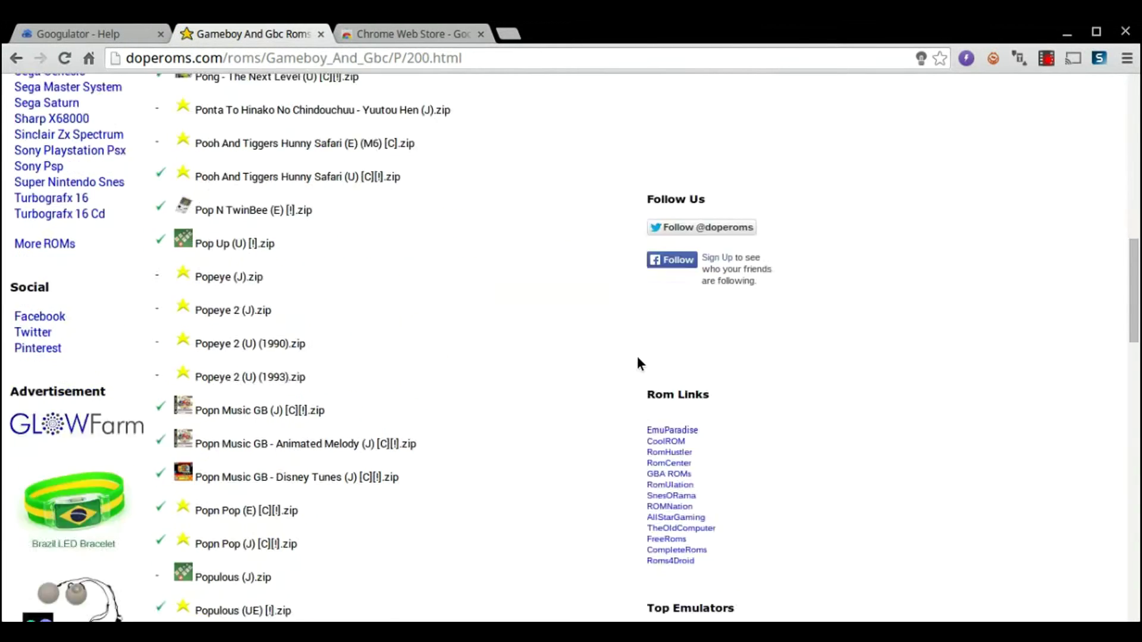
scroll(475, 491, "down", 2)
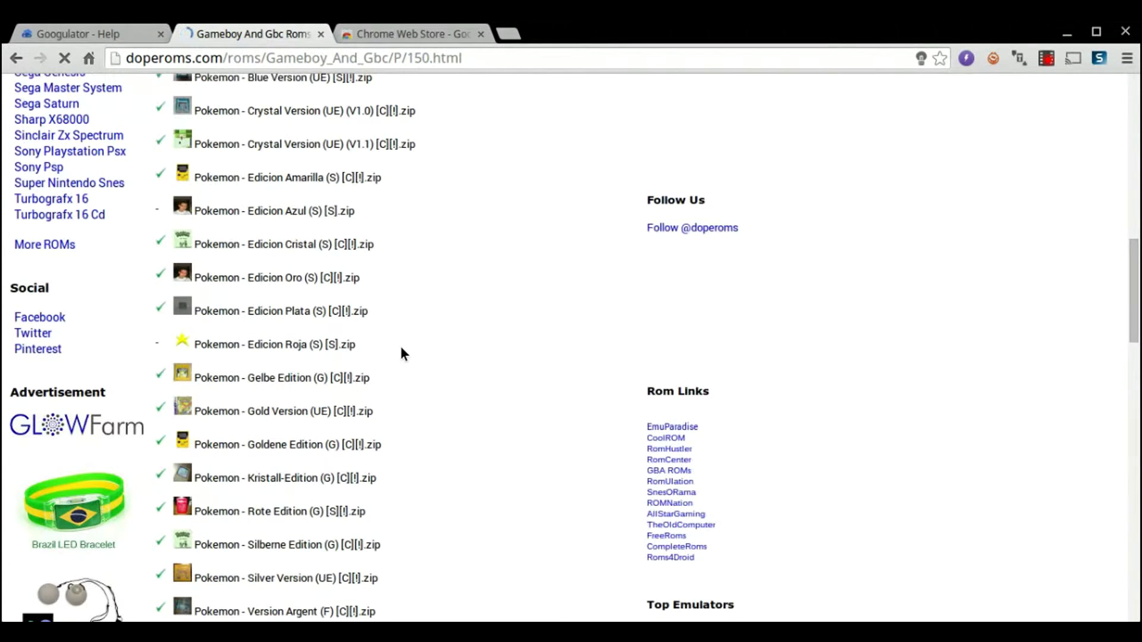
scroll(401, 353, "down", 2)
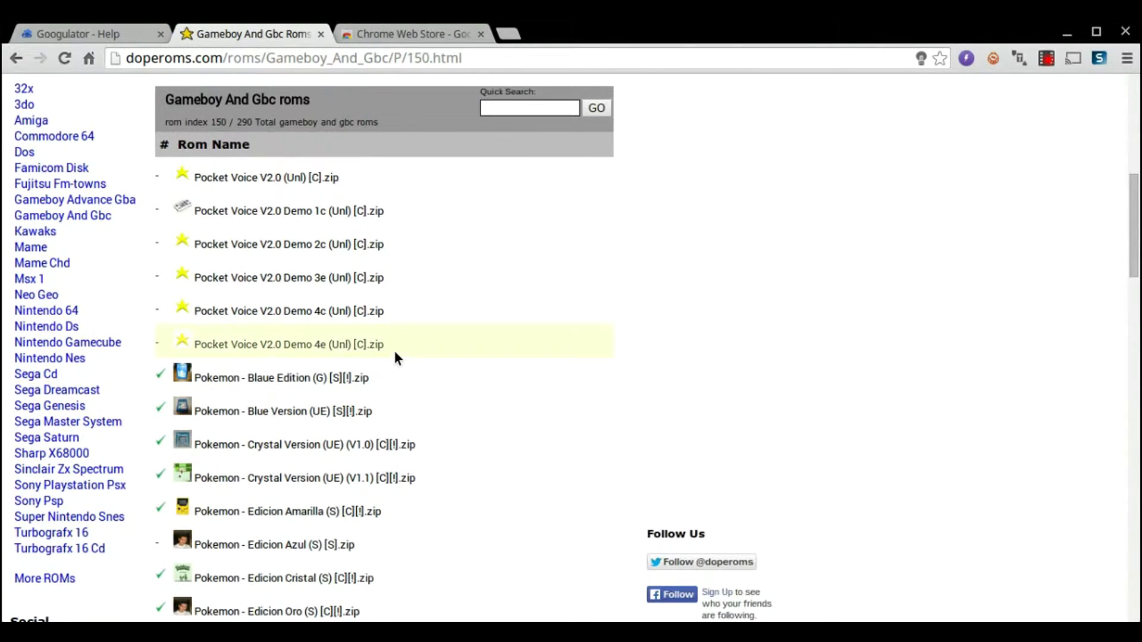
scroll(384, 381, "down", 7)
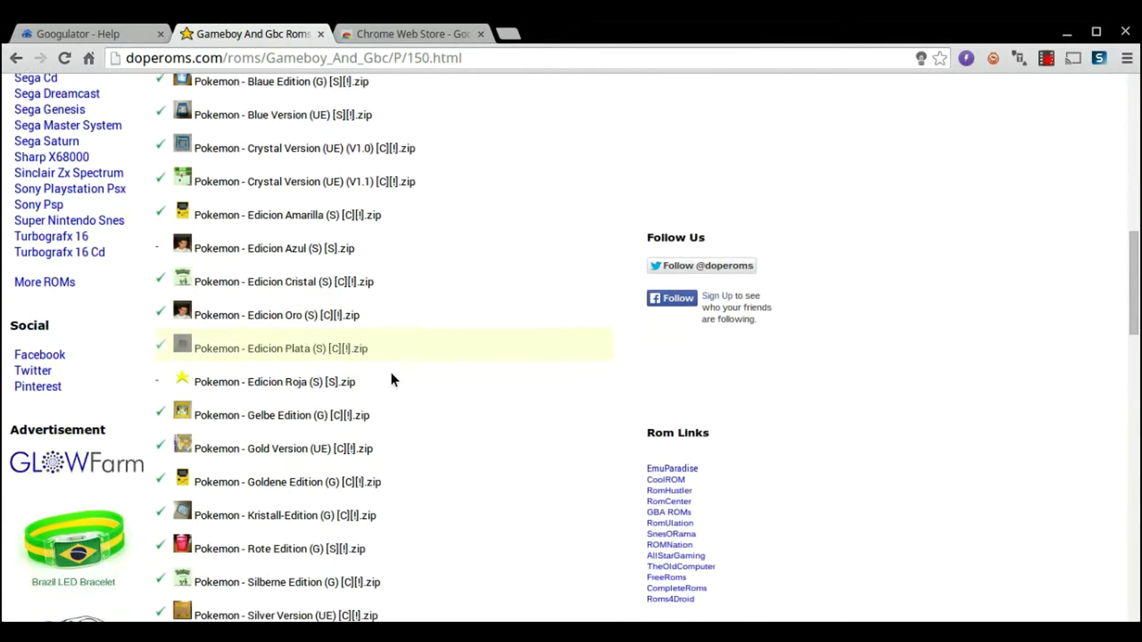
scroll(391, 376, "down", 4)
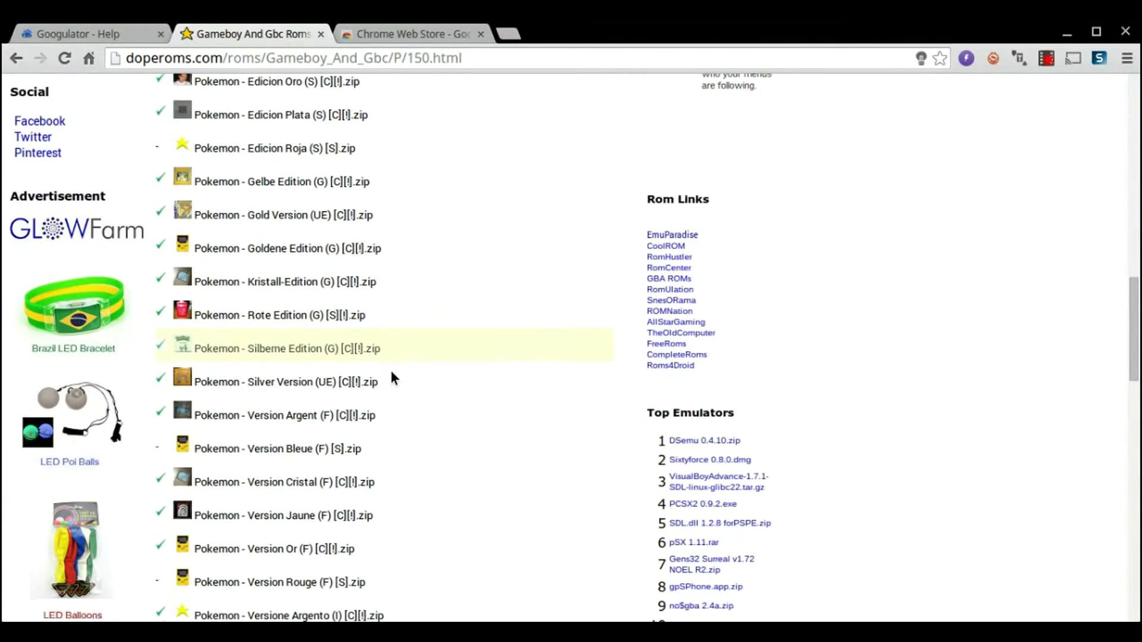
scroll(391, 376, "down", 3)
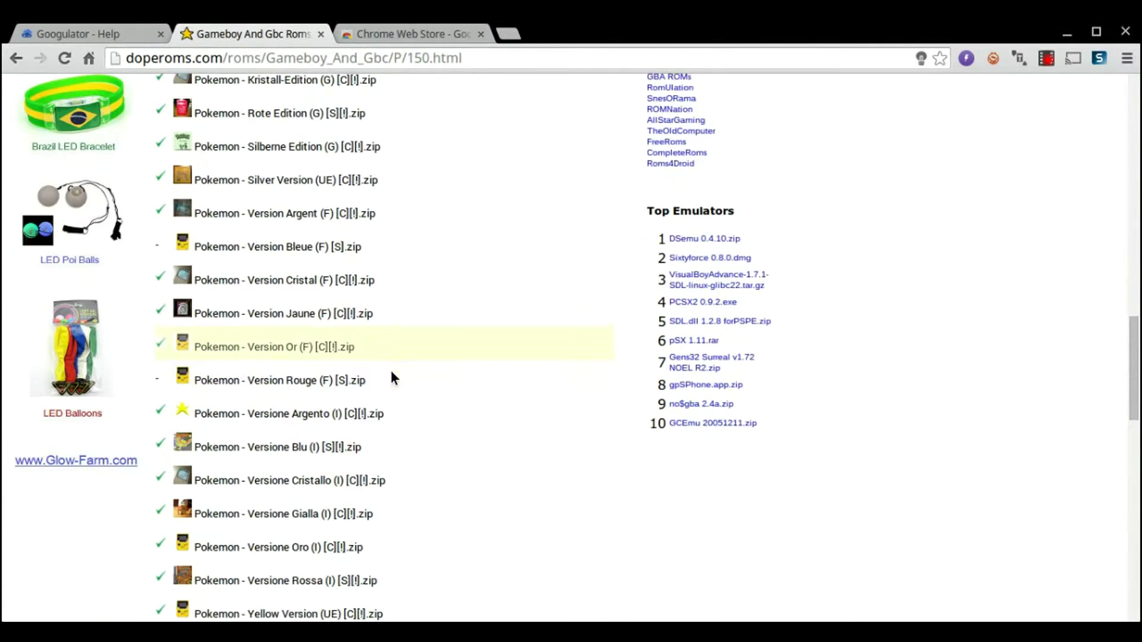
scroll(391, 376, "down", 2)
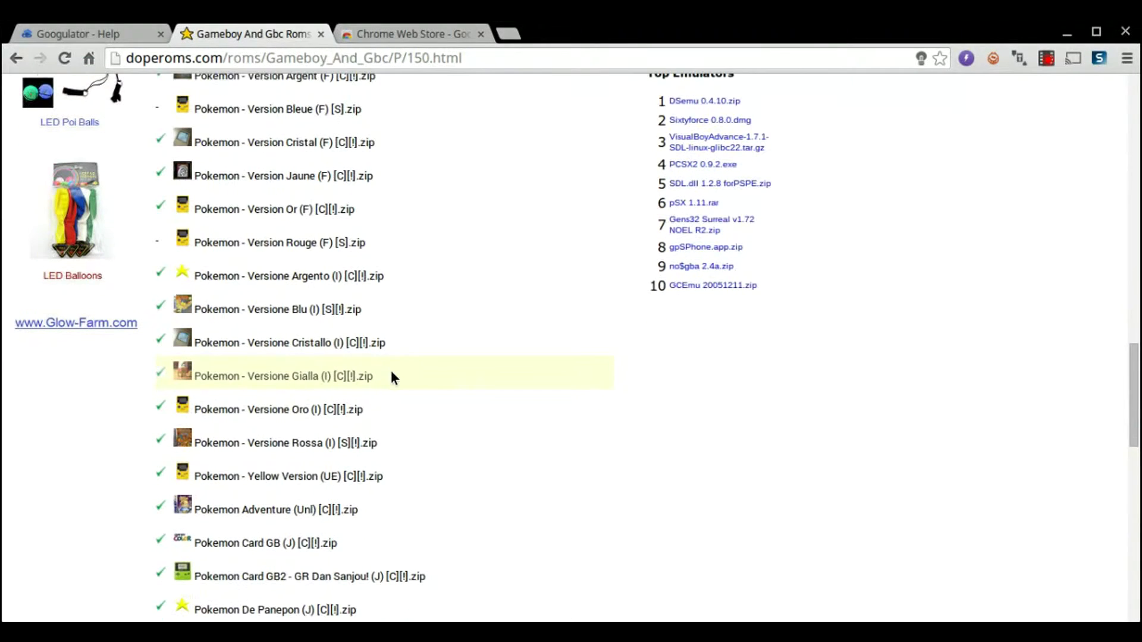
scroll(391, 374, "down", 3)
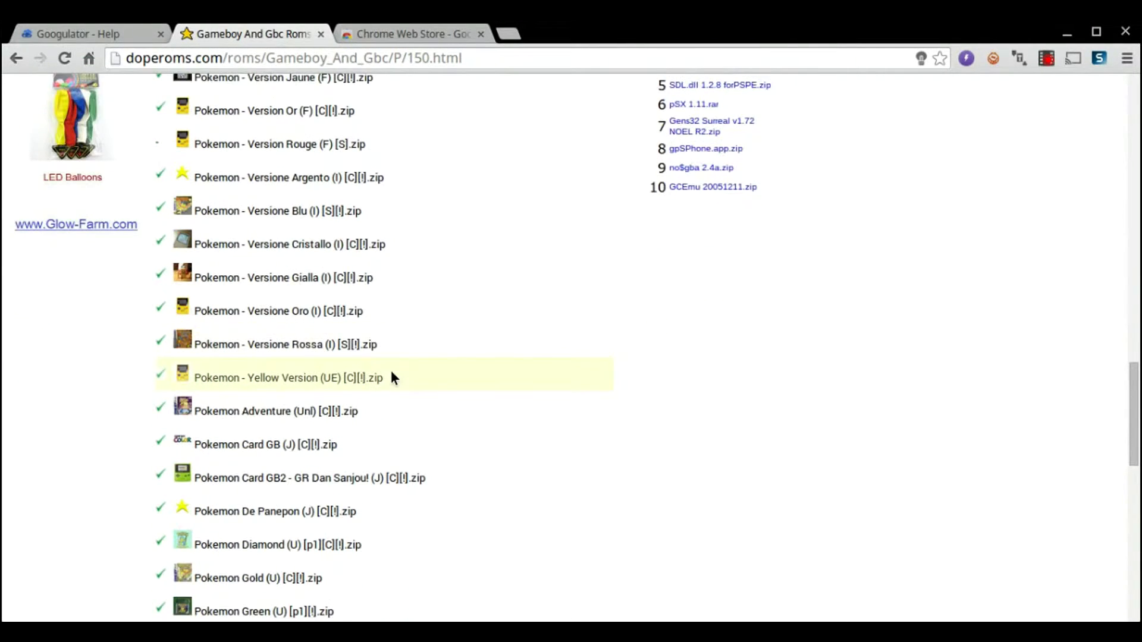
scroll(391, 375, "down", 3)
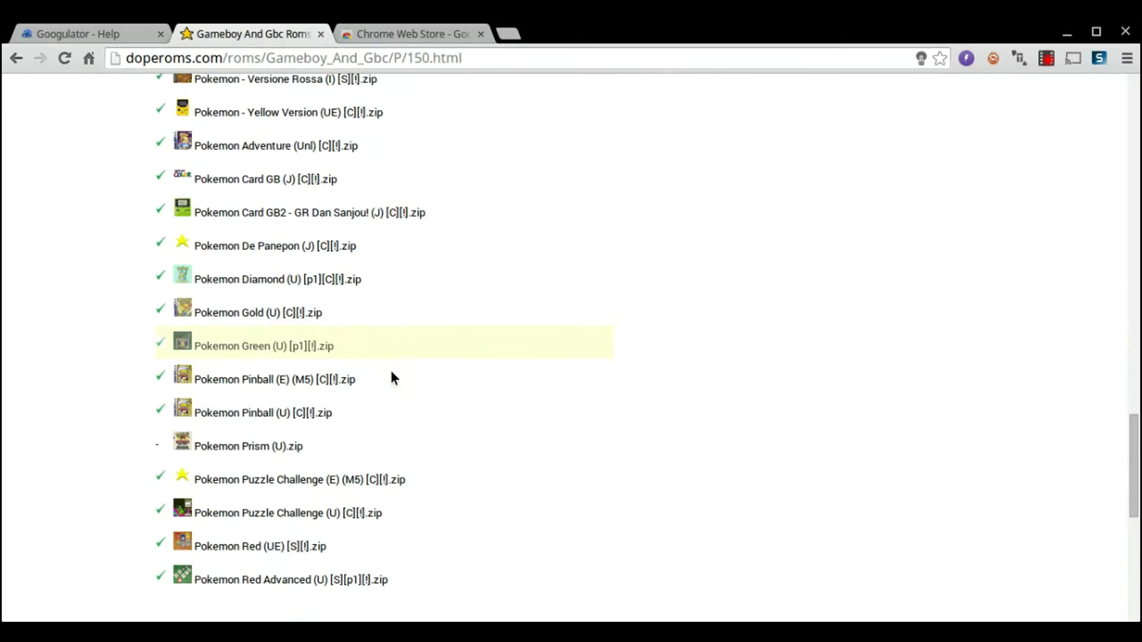
scroll(391, 370, "down", 1)
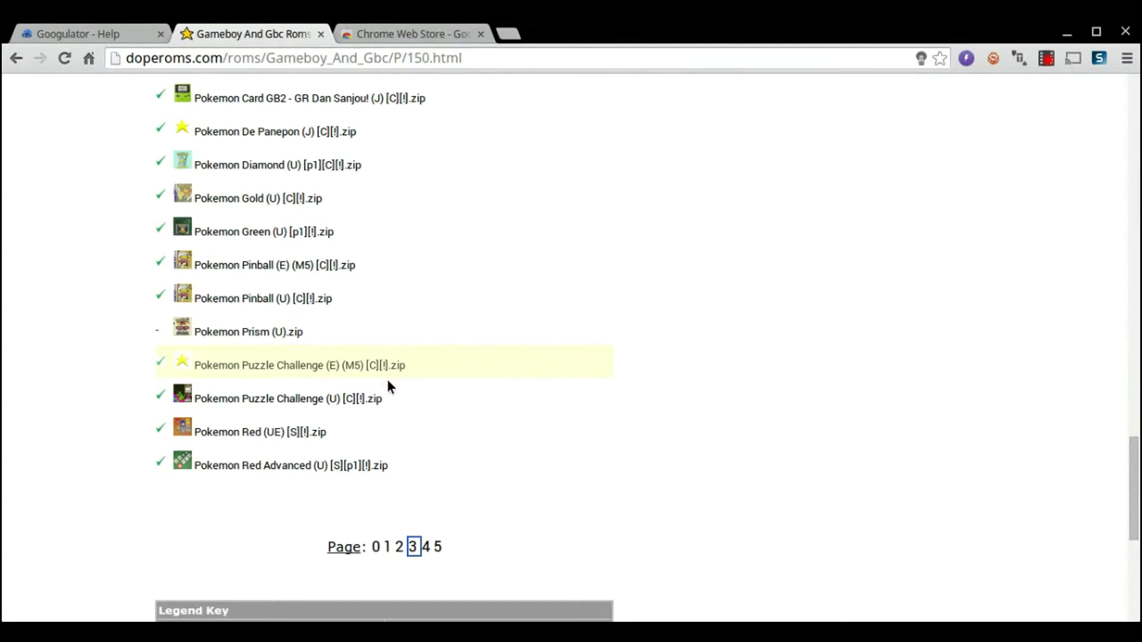
mouse_move(294, 241)
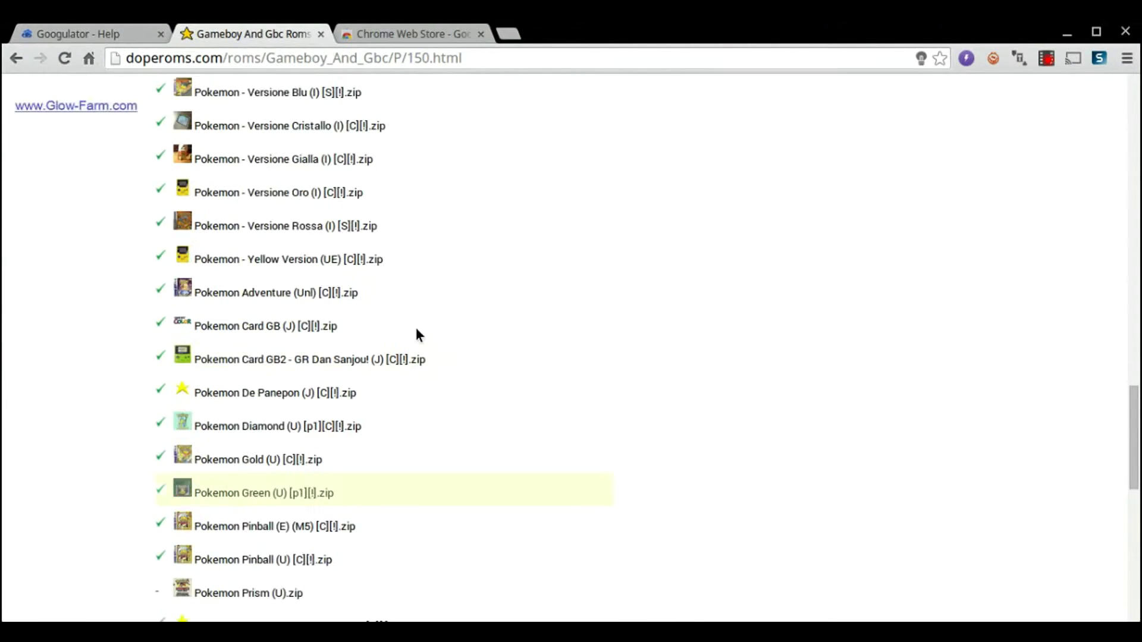
- Bring Pokemon - Gold Version (UE) into view in the list
scroll(418, 336, "up", 15)
scroll(422, 345, "down", 3)
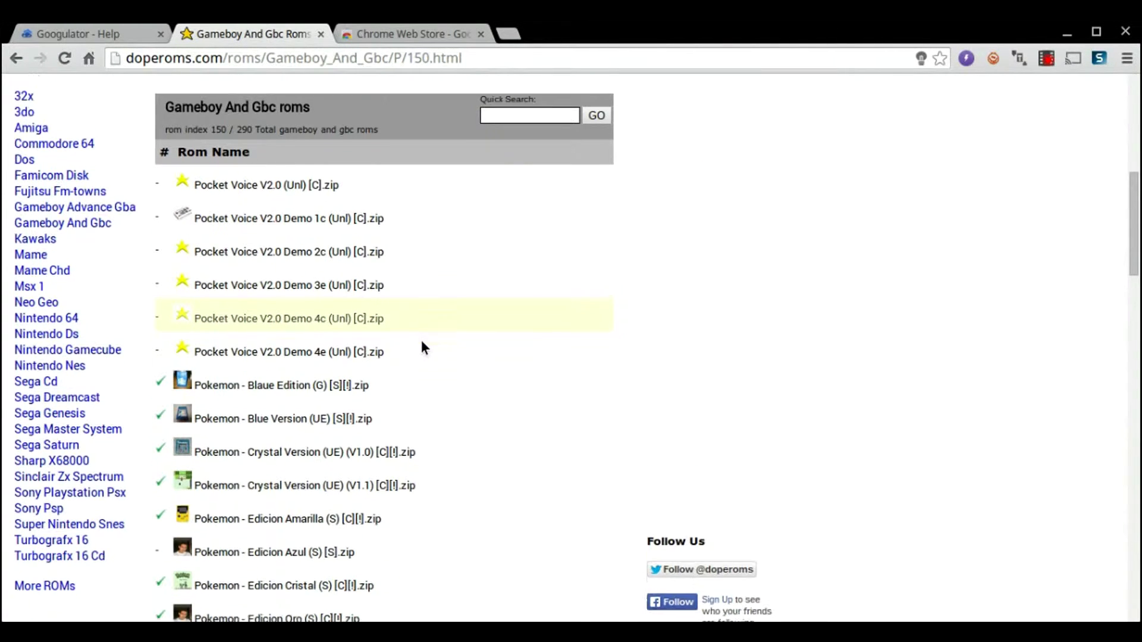
scroll(421, 345, "down", 5)
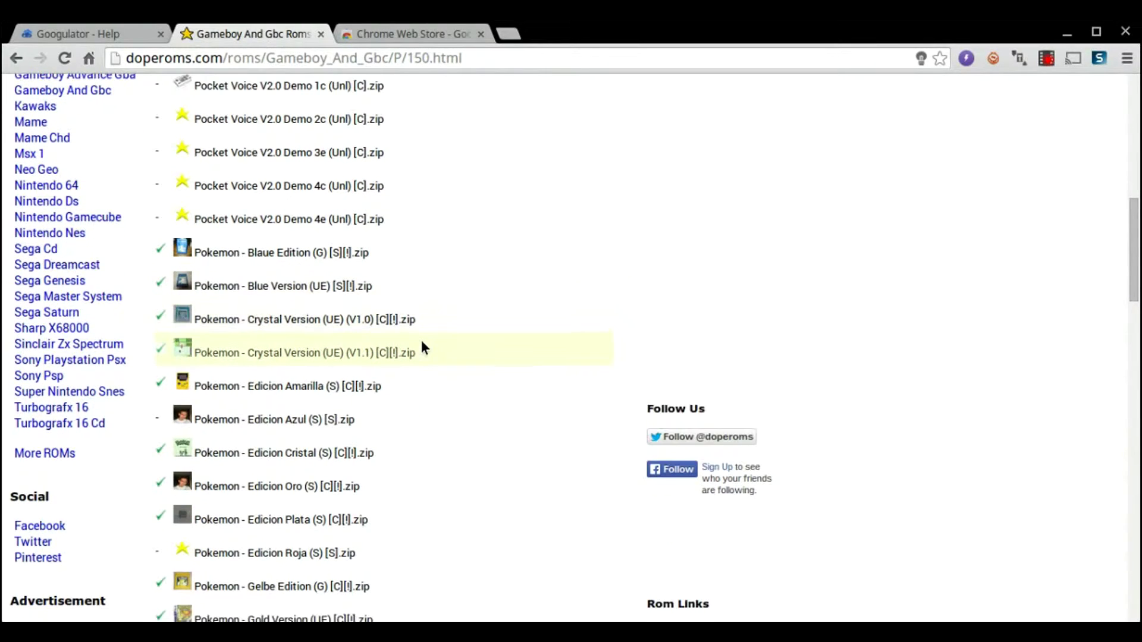
scroll(421, 347, "down", 1)
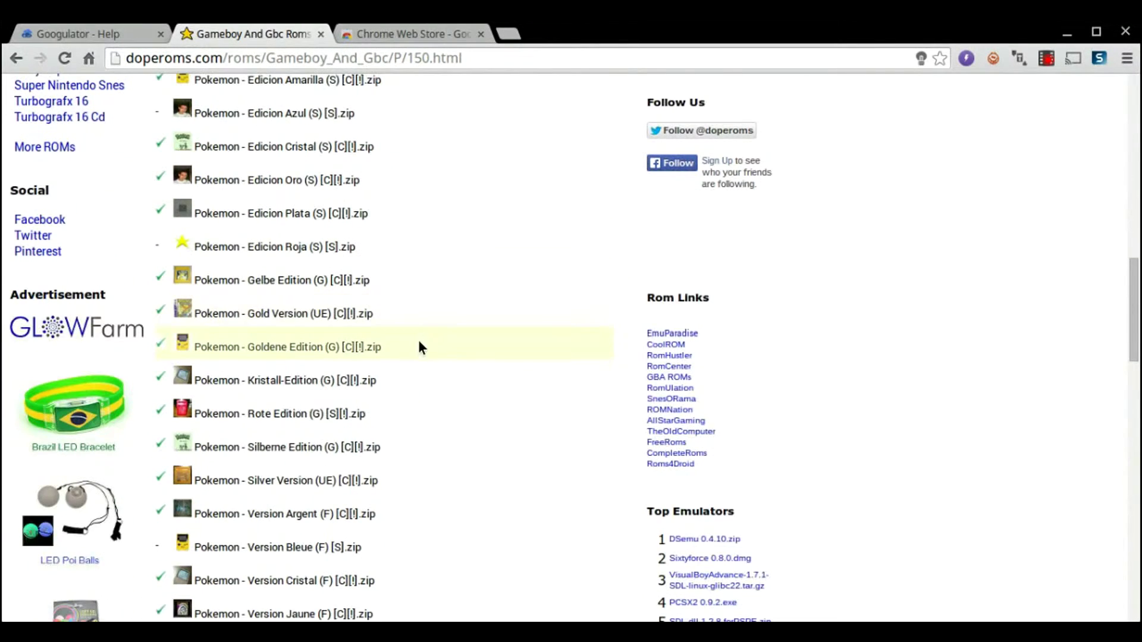
mouse_move(287, 319)
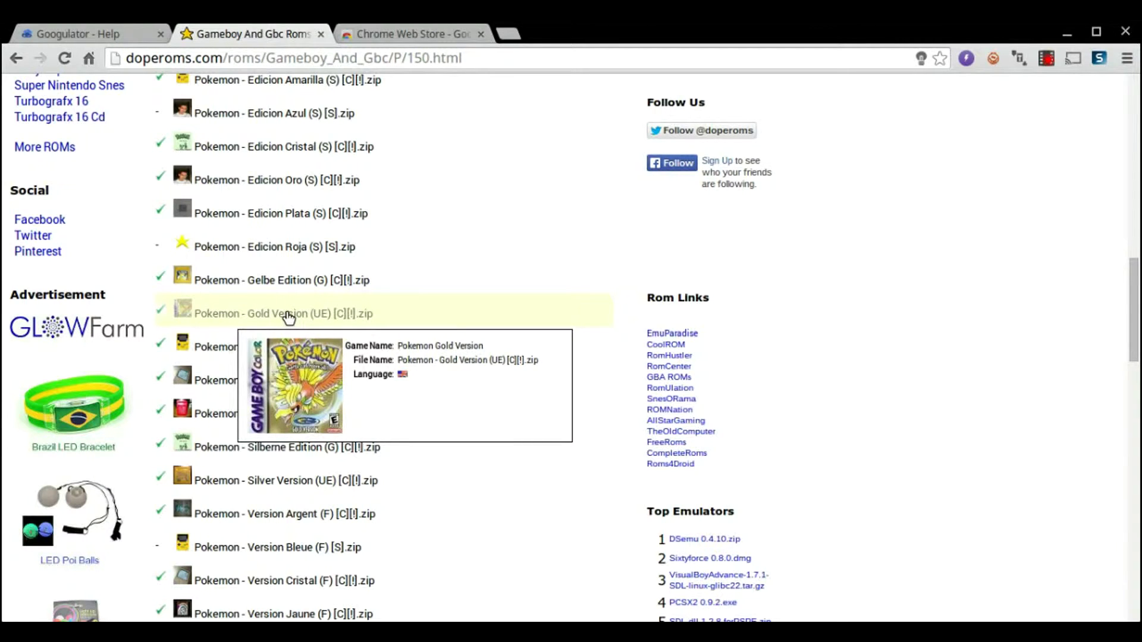
- Open the Pokemon - Gold Version (UE) ROM page and go to its download page
left_click(288, 319)
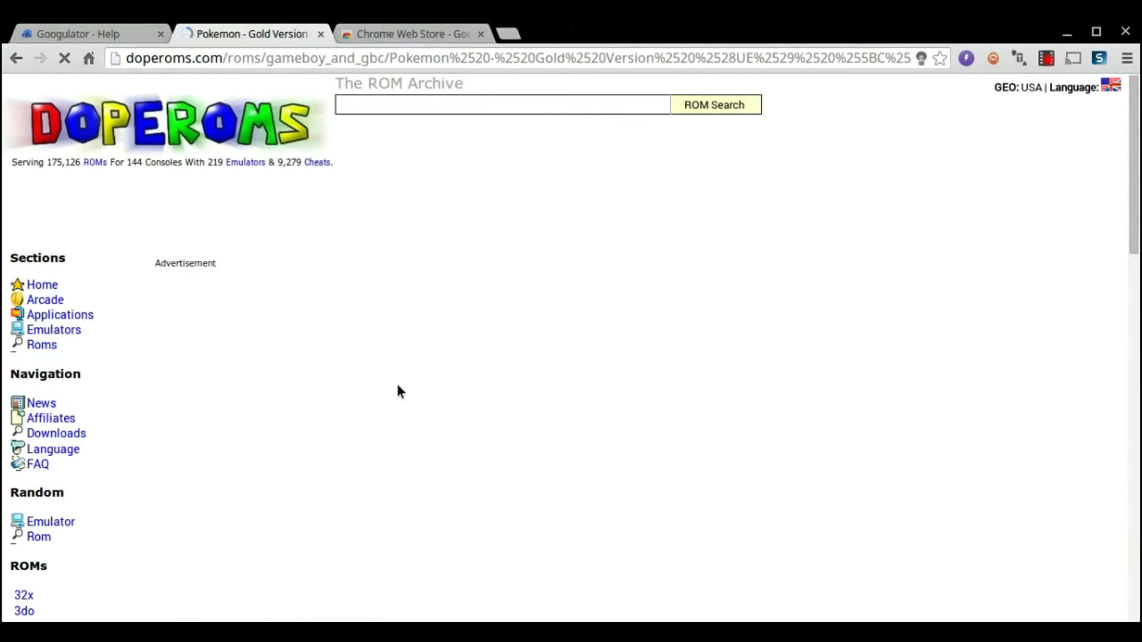
scroll(397, 386, "down", 2)
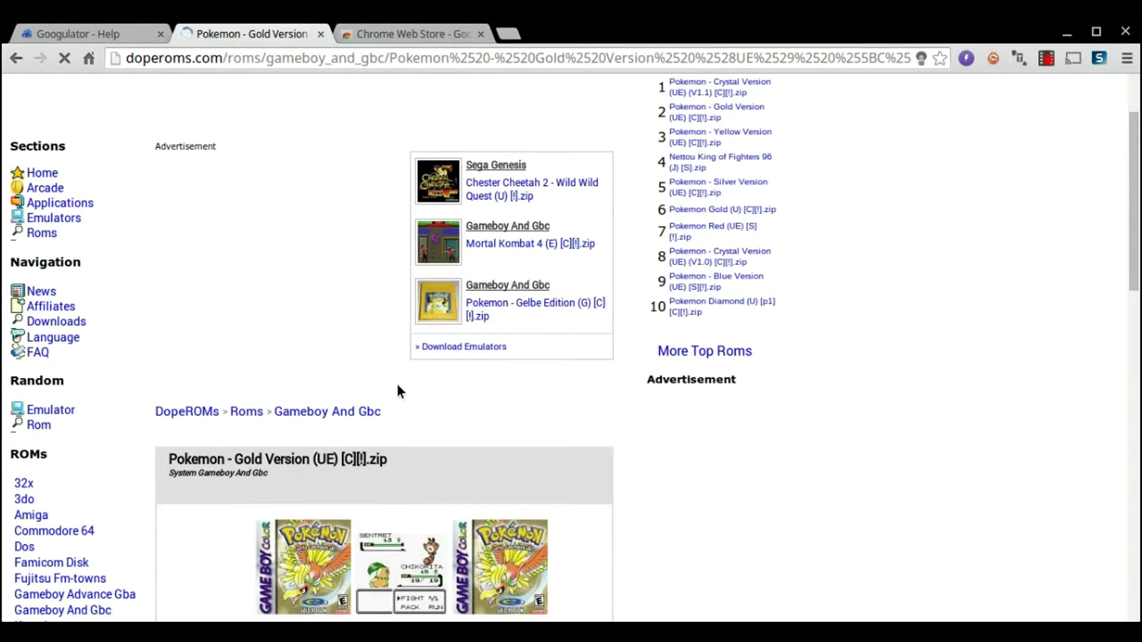
scroll(397, 387, "down", 7)
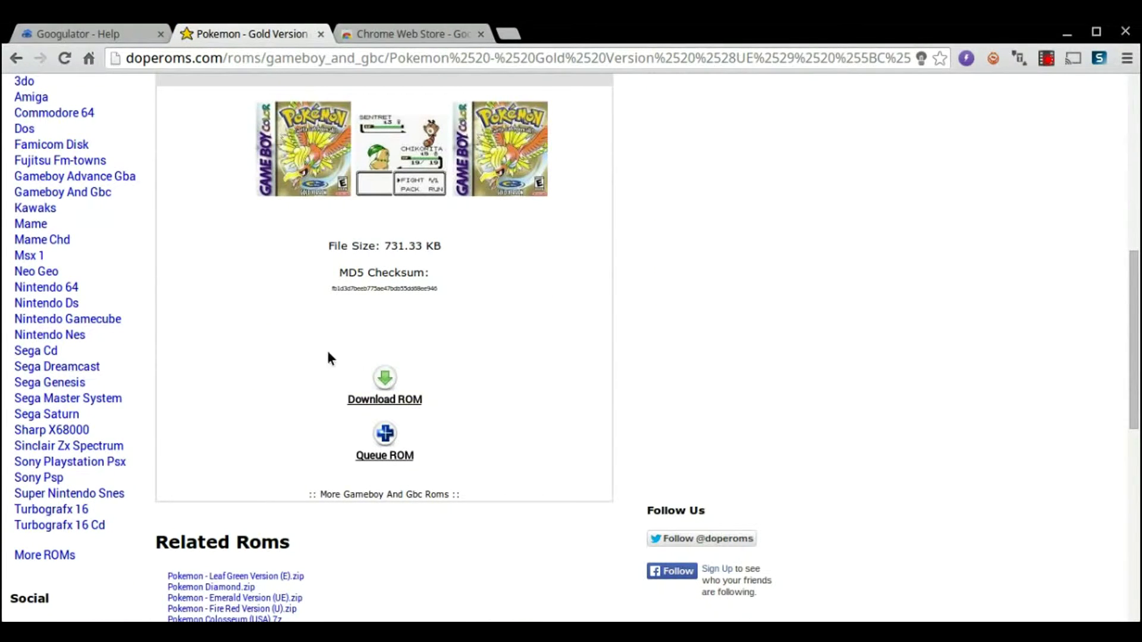
left_click_drag(328, 352, 419, 406)
left_click(456, 419)
left_click(410, 398)
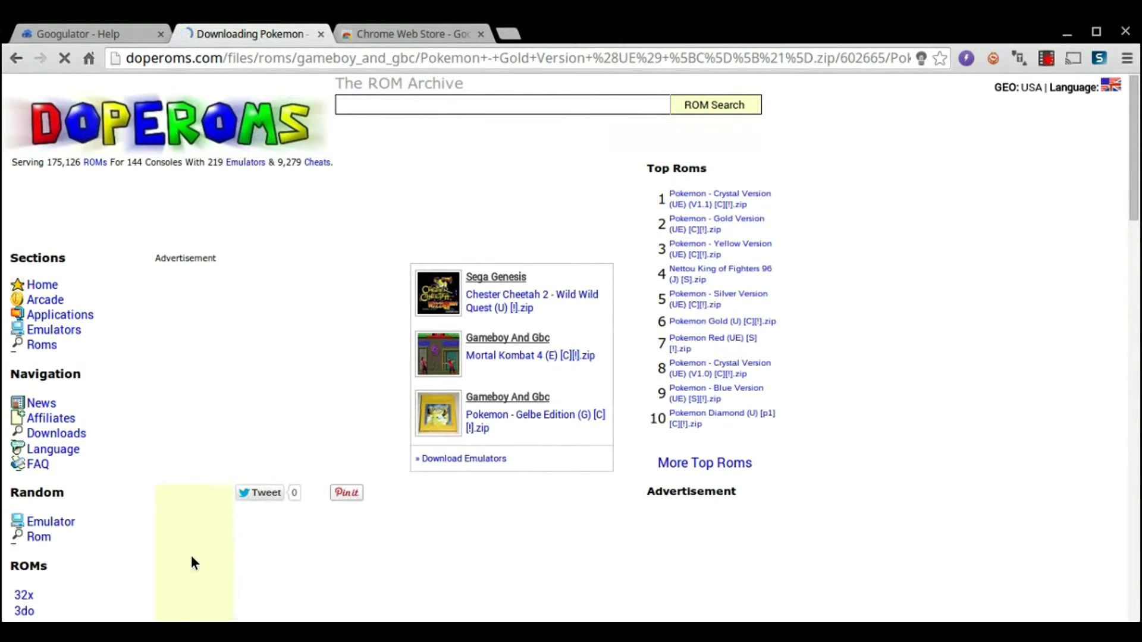
- Start downloading the Pokemon - Gold Version (UE) [C][!].zip file
scroll(191, 556, "down", 4)
scroll(192, 557, "down", 2)
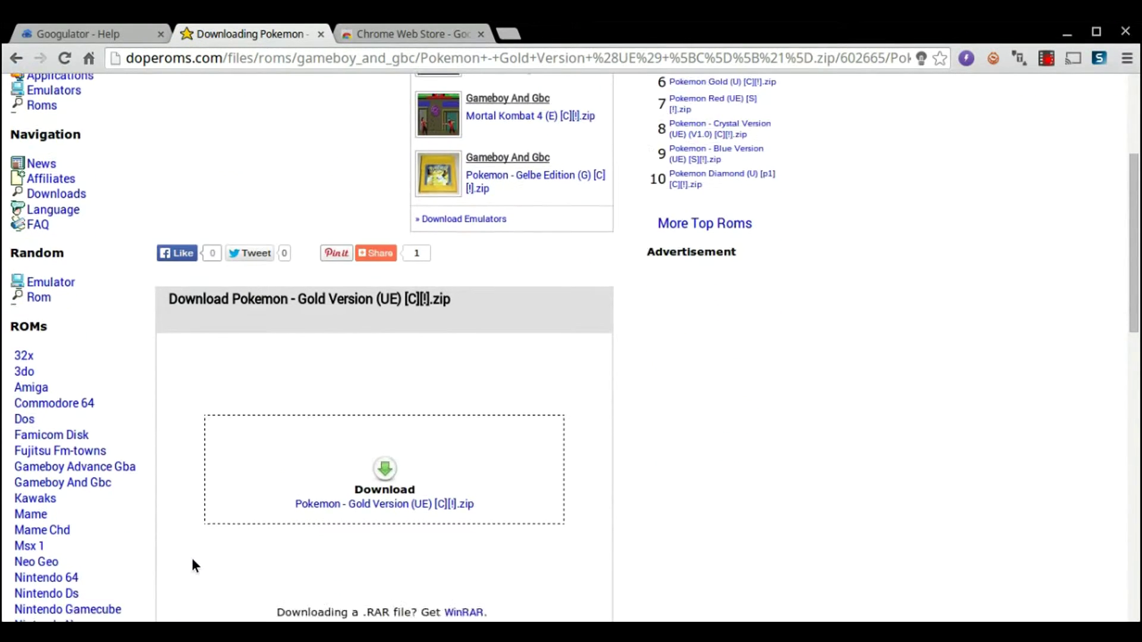
scroll(297, 507, "down", 1)
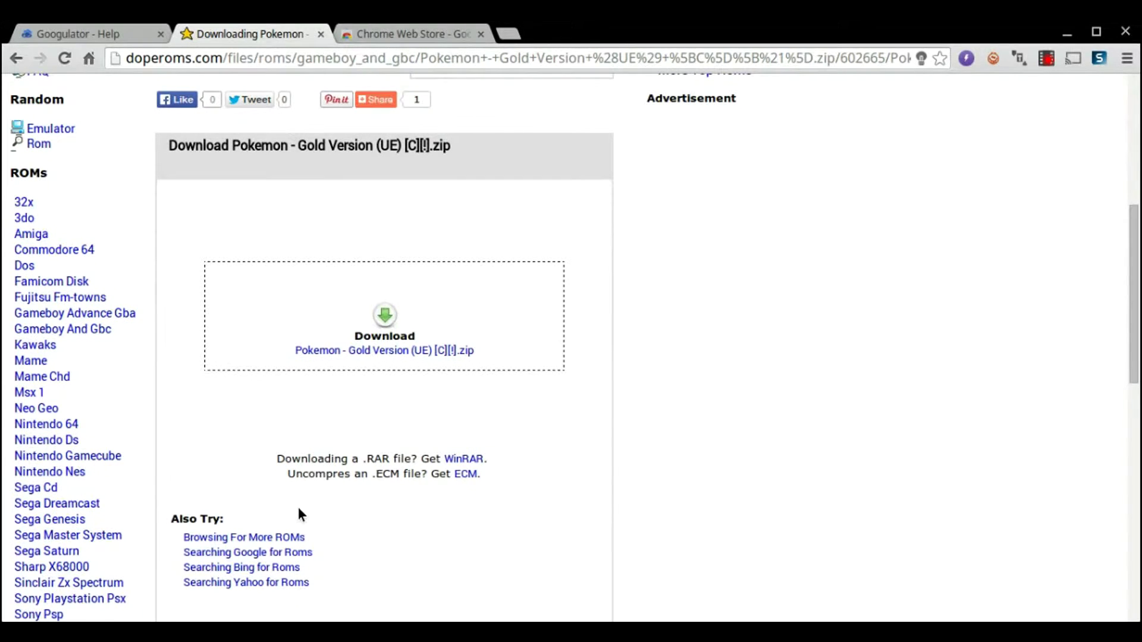
scroll(297, 507, "up", 3)
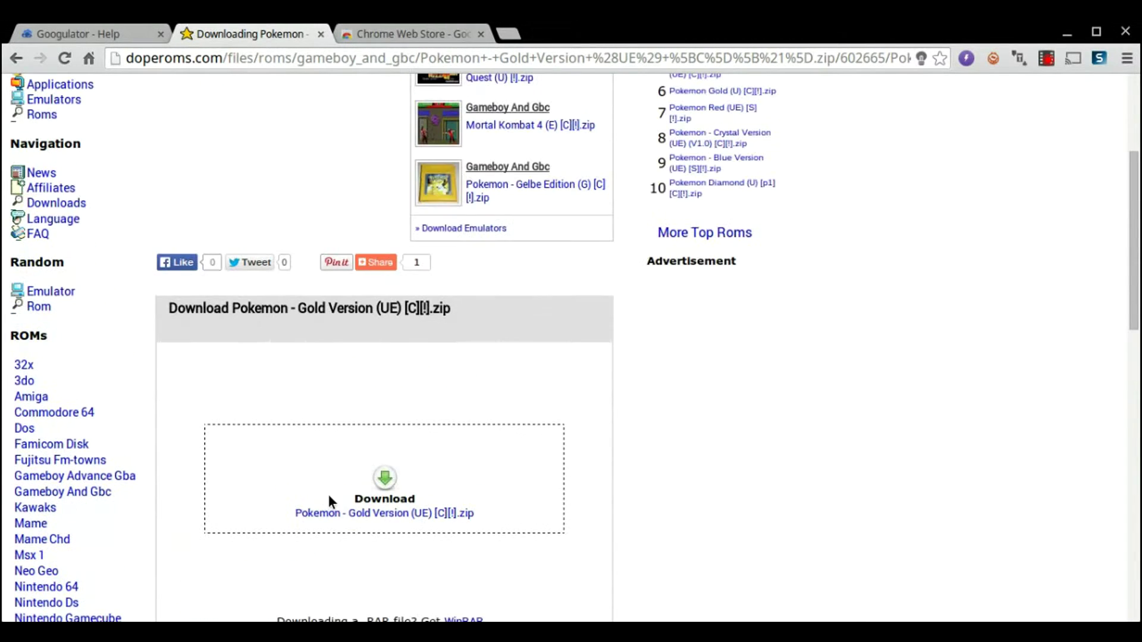
left_click(367, 515)
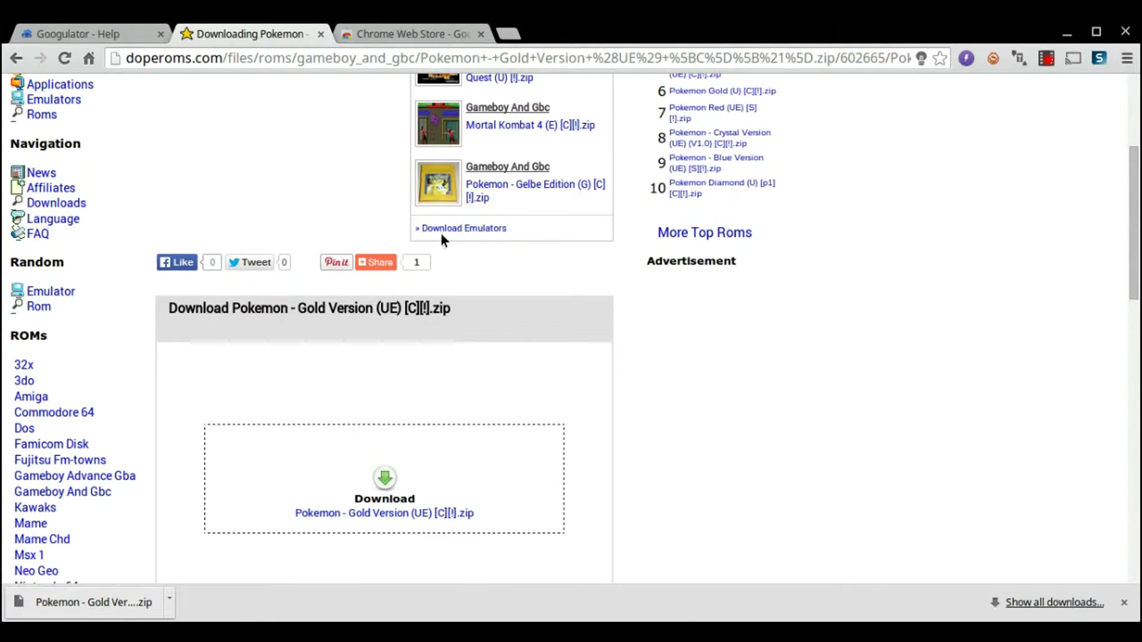
- Return to Googulator's Library and open the Add Games from Google Drive file picker
left_click(100, 39)
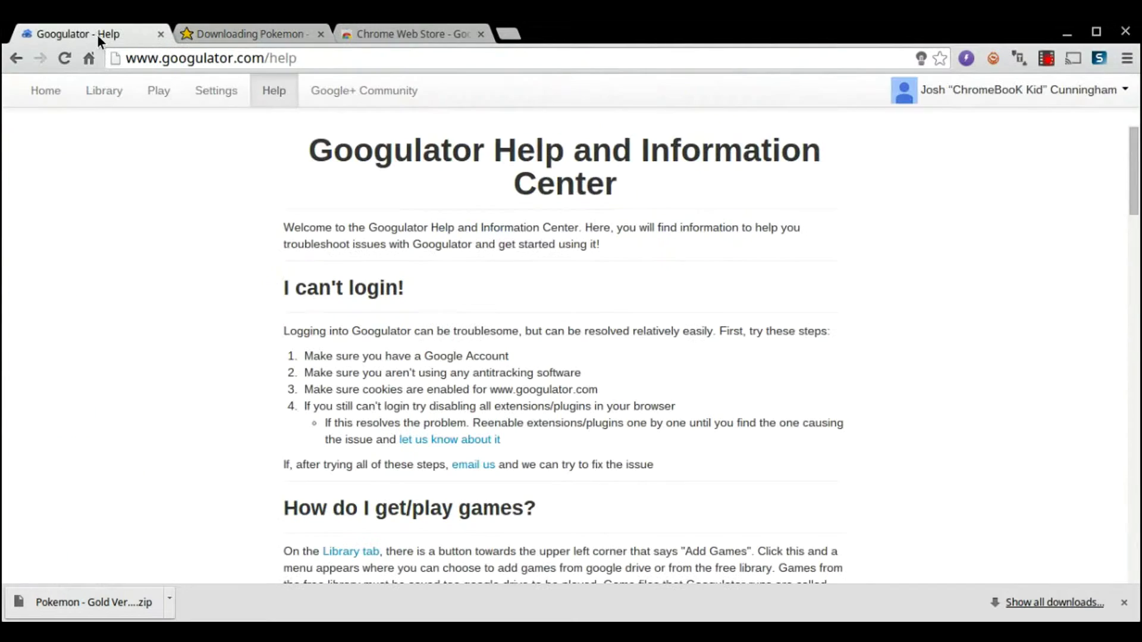
left_click(110, 95)
left_click(138, 147)
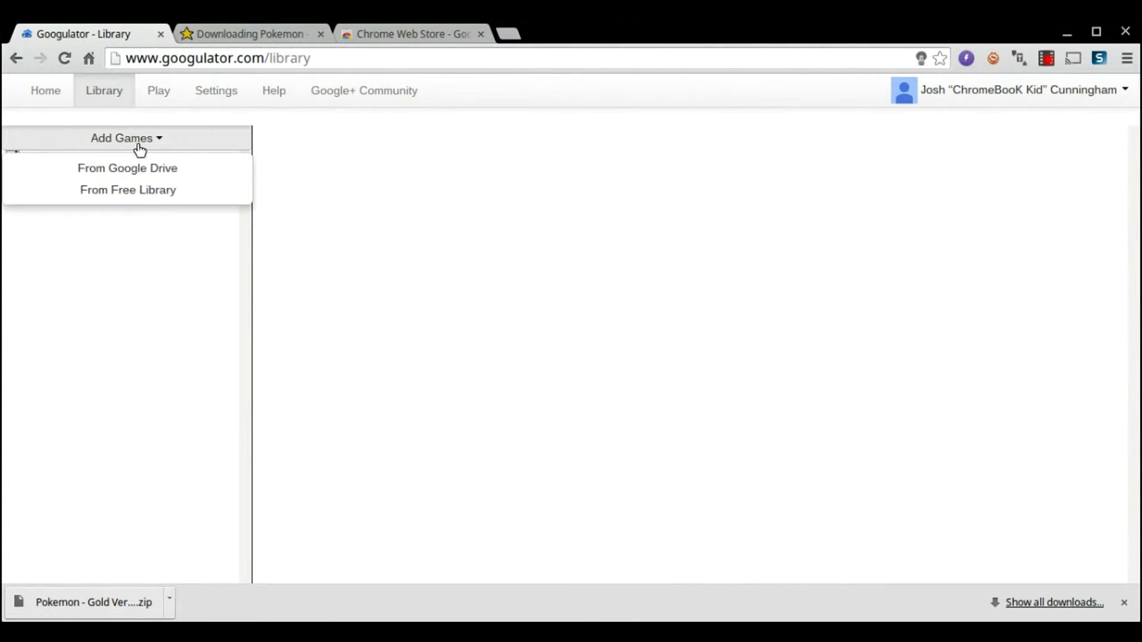
left_click(148, 168)
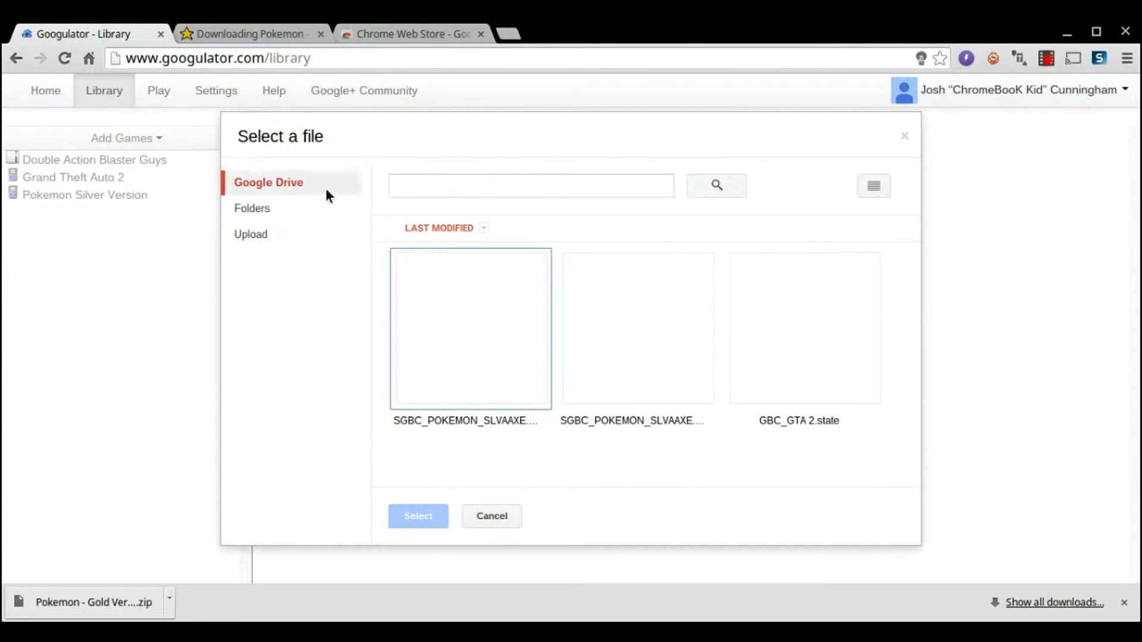
left_click(283, 229)
left_click(284, 217)
left_click(300, 236)
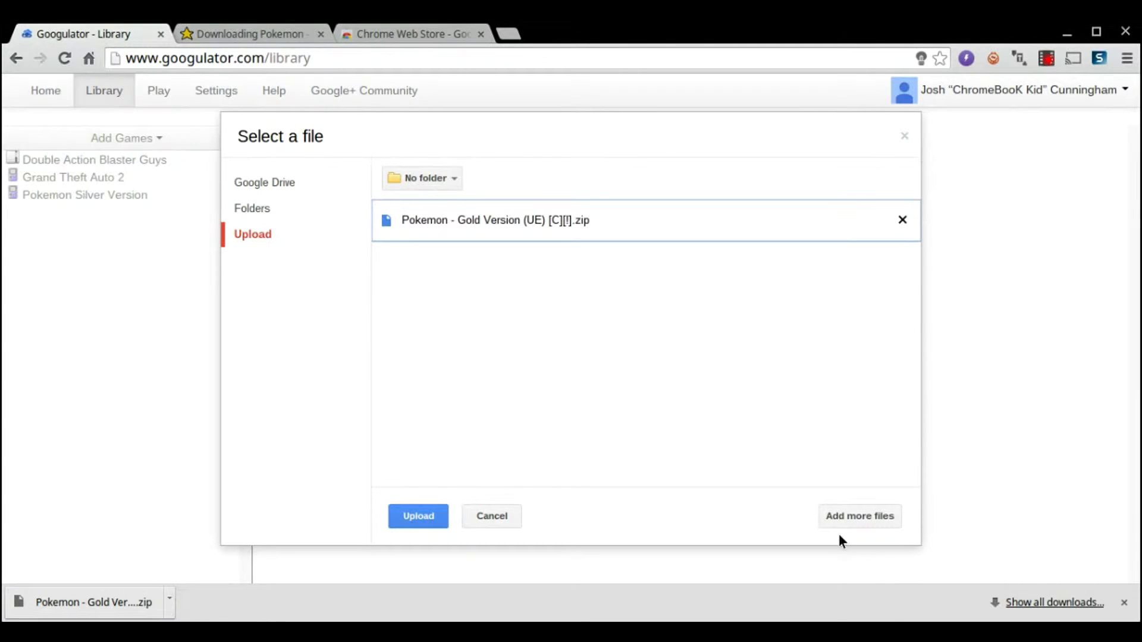
- Try uploading the Pokemon Gold Version zip, then dismiss the failure and remove the rejected upload
left_click(402, 515)
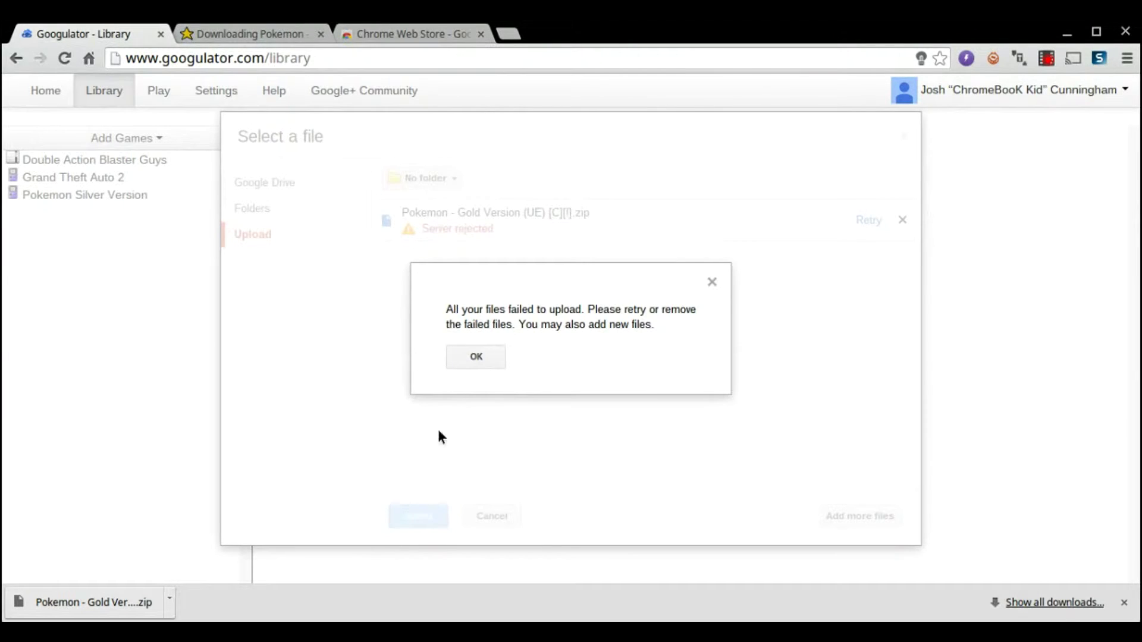
left_click(470, 358)
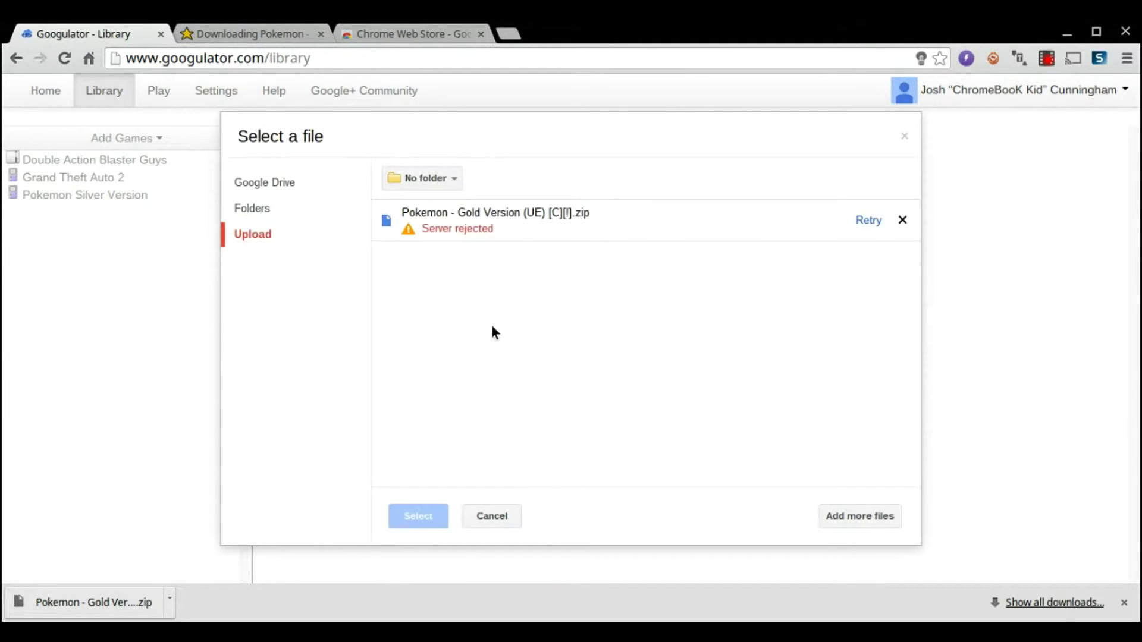
left_click(903, 220)
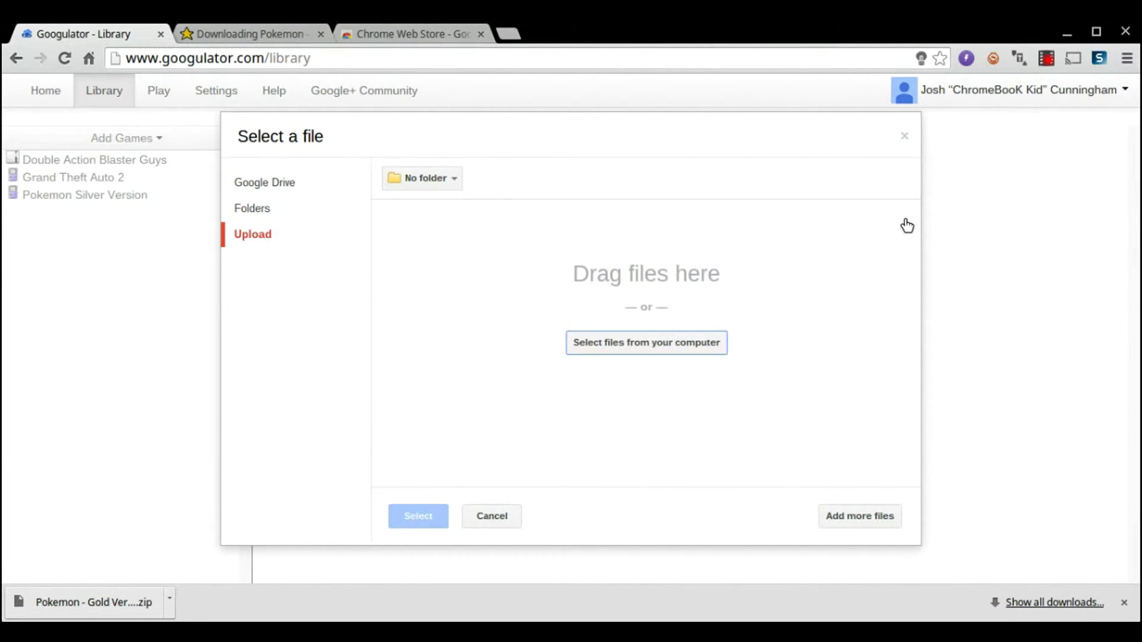
- Look through the Google Drive files and folders, then close the picker without choosing anything
left_click(269, 176)
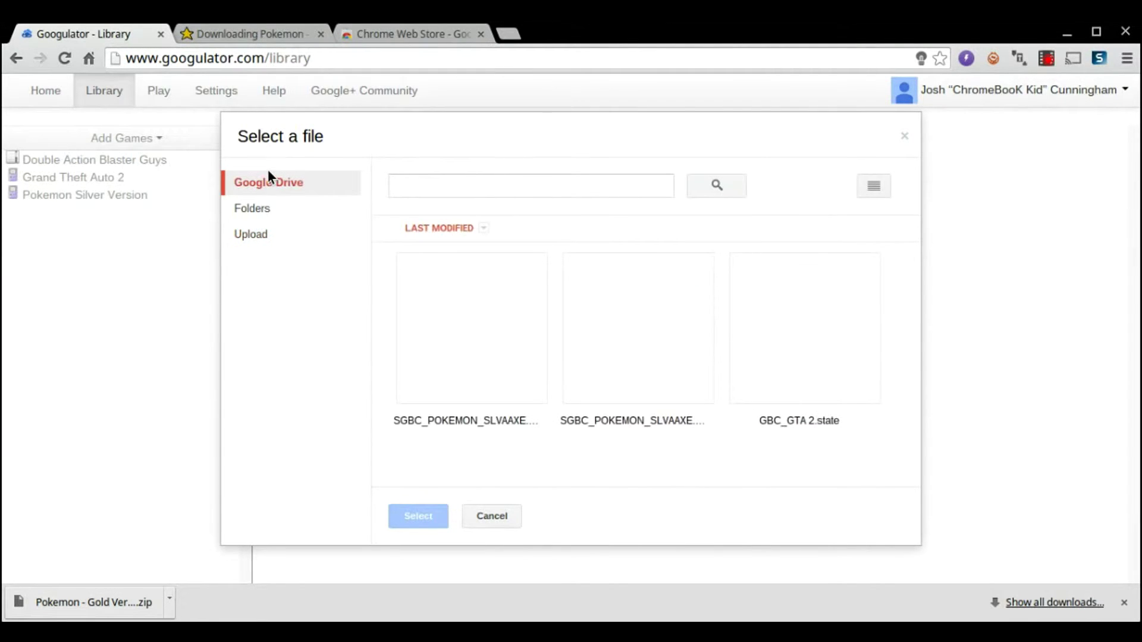
left_click(252, 205)
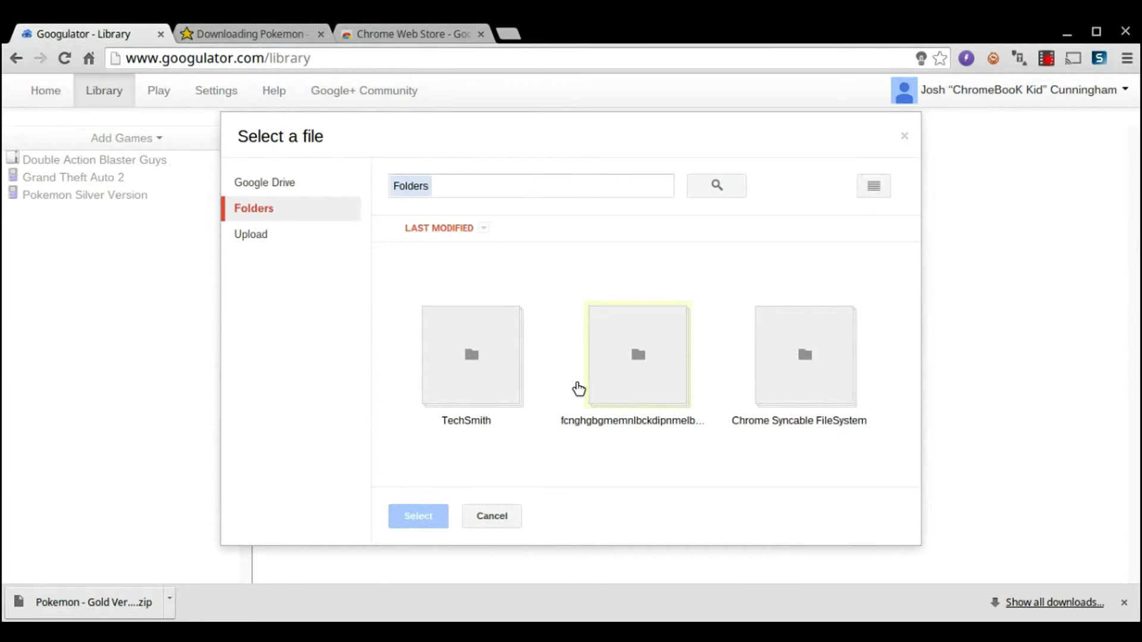
left_click(906, 136)
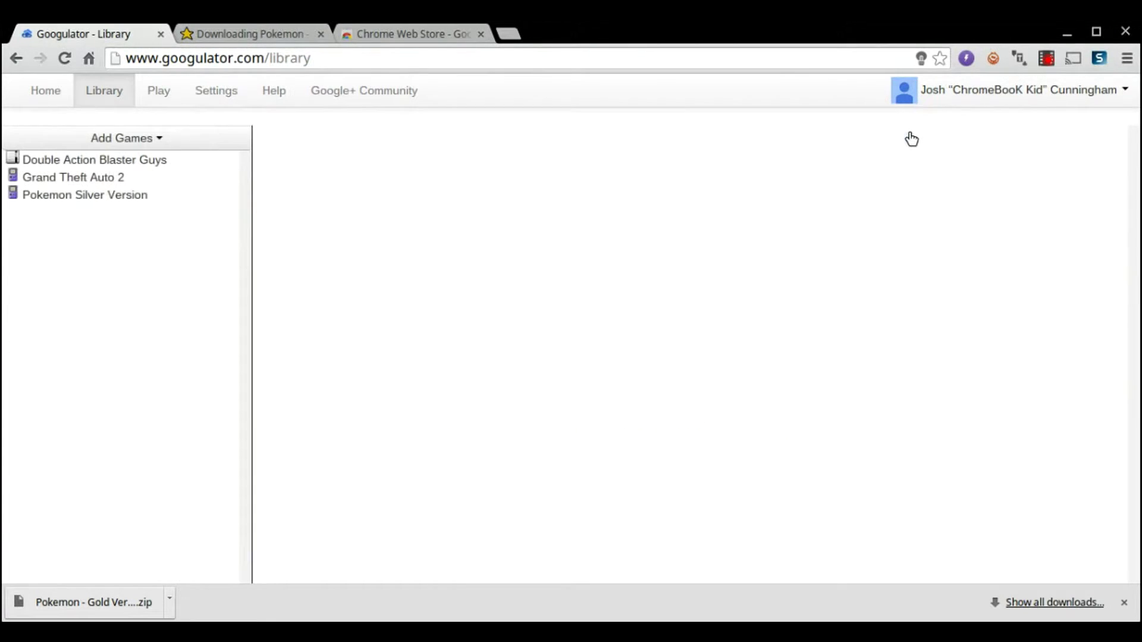
- Open the Pokemon Silver Version page from the library and scroll through its details
left_click(127, 199)
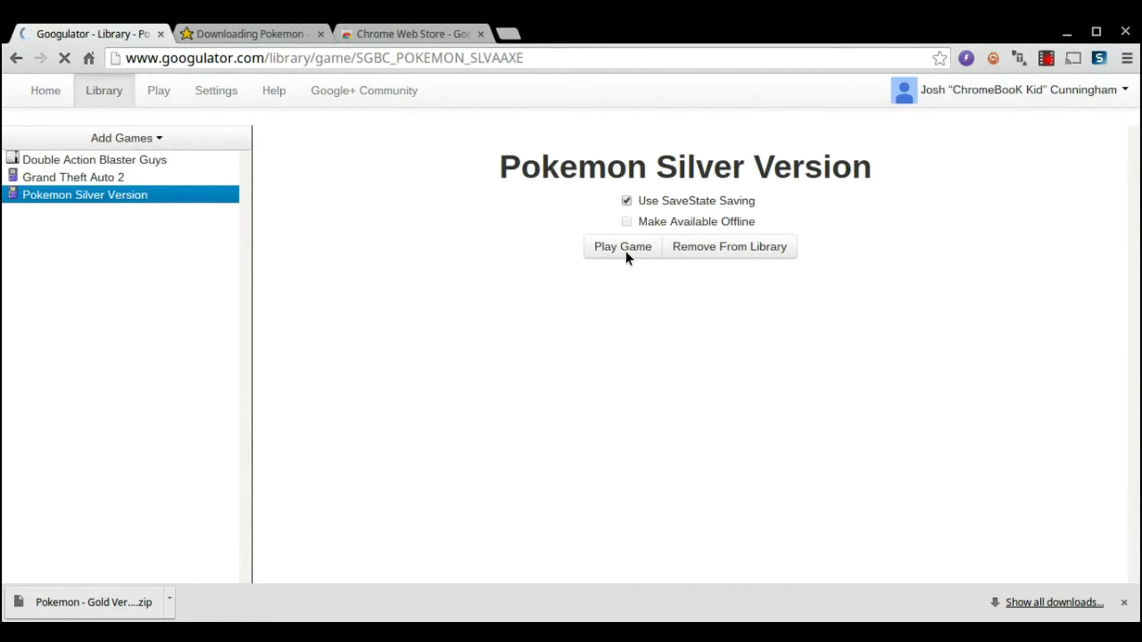
scroll(636, 464, "down", 2)
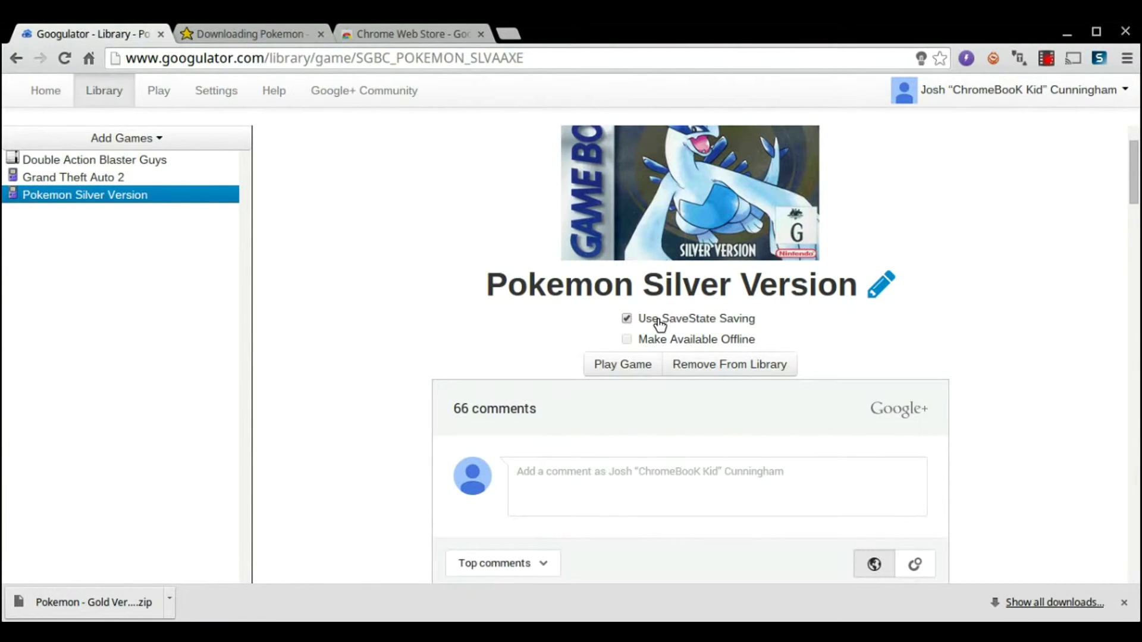
scroll(657, 315, "up", 2)
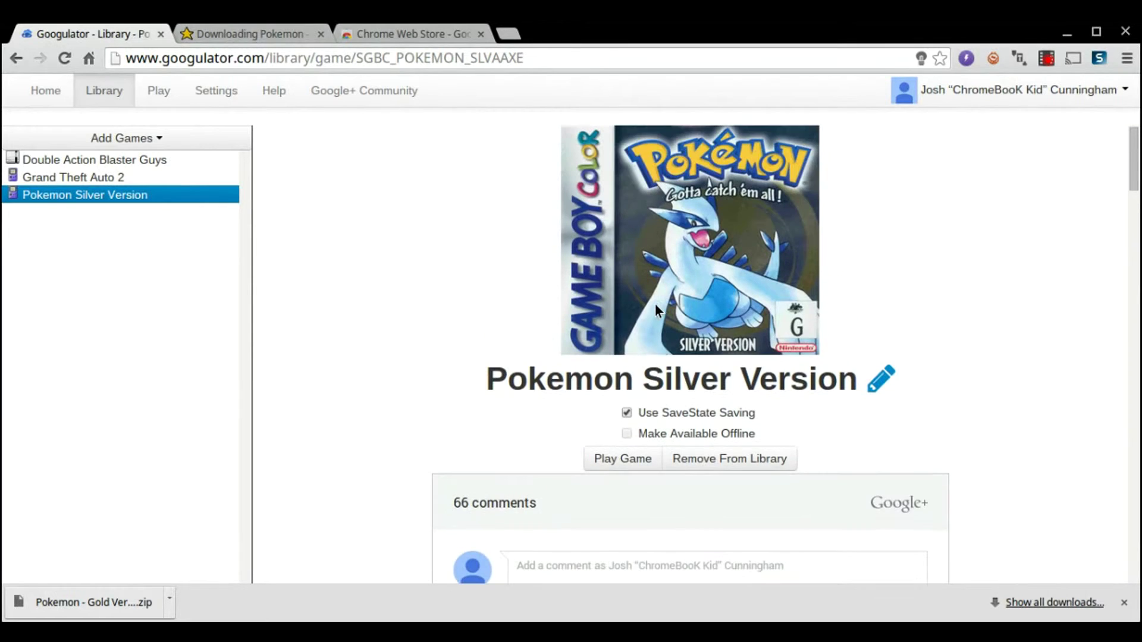
scroll(657, 309, "down", 1)
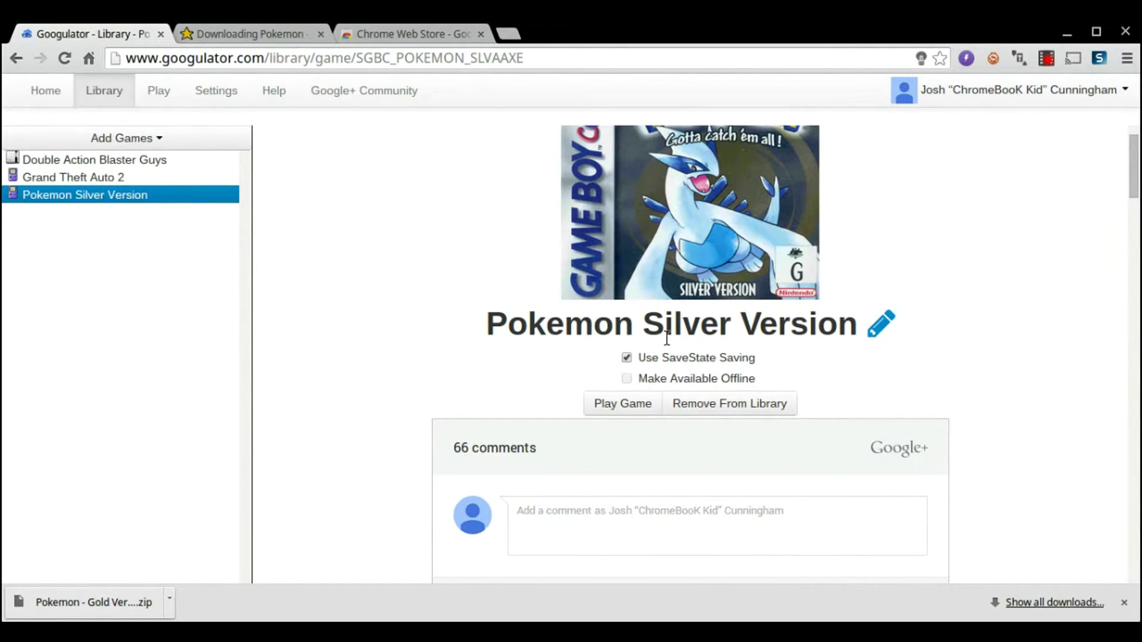
- Start Pokemon Silver Version and walk the trainer up four tiles, then one down
left_click(643, 403)
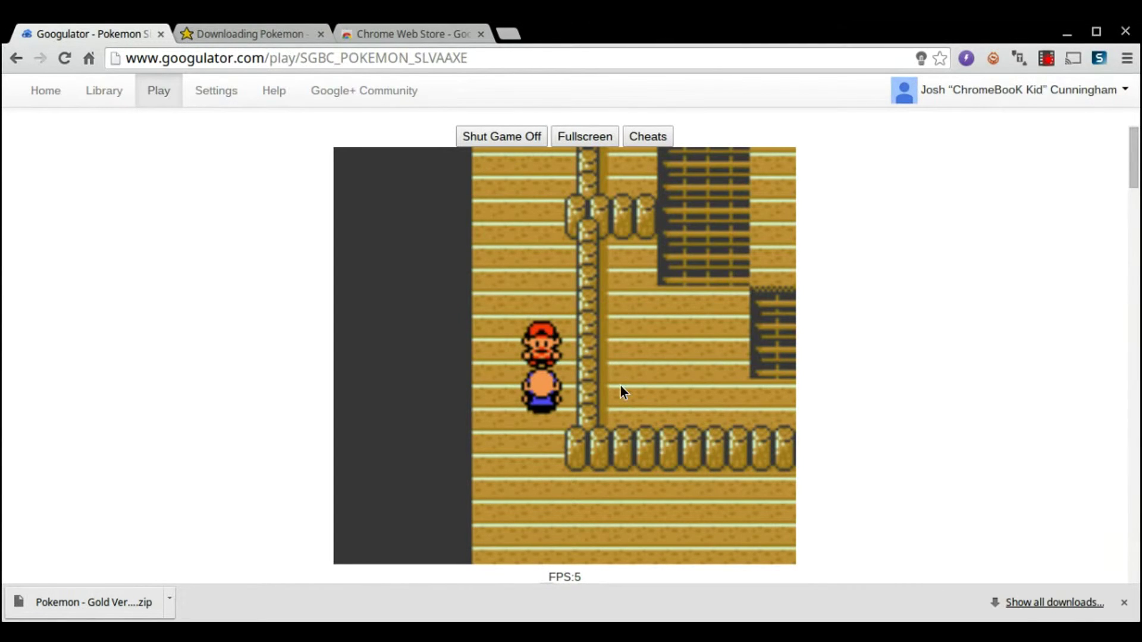
key("Up")
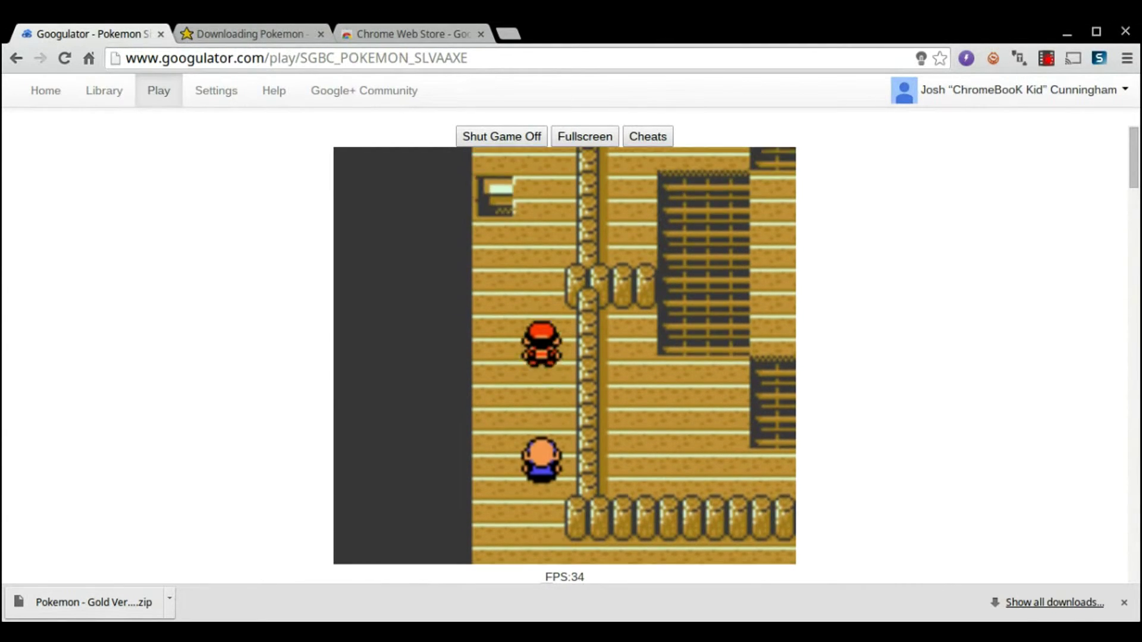
key("Up")
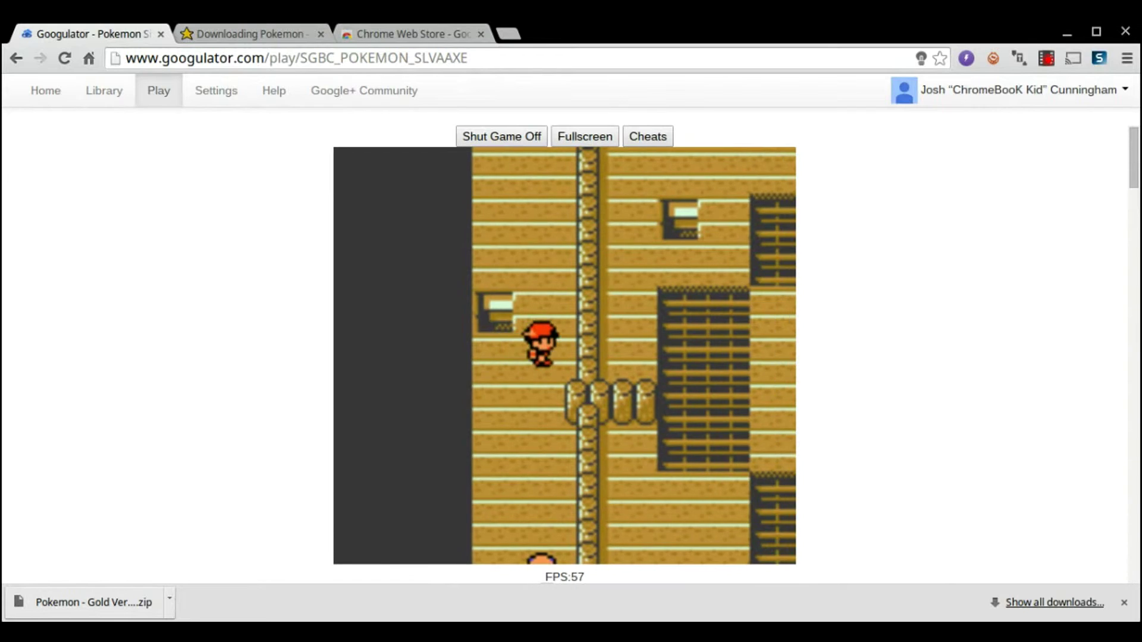
key("Up")
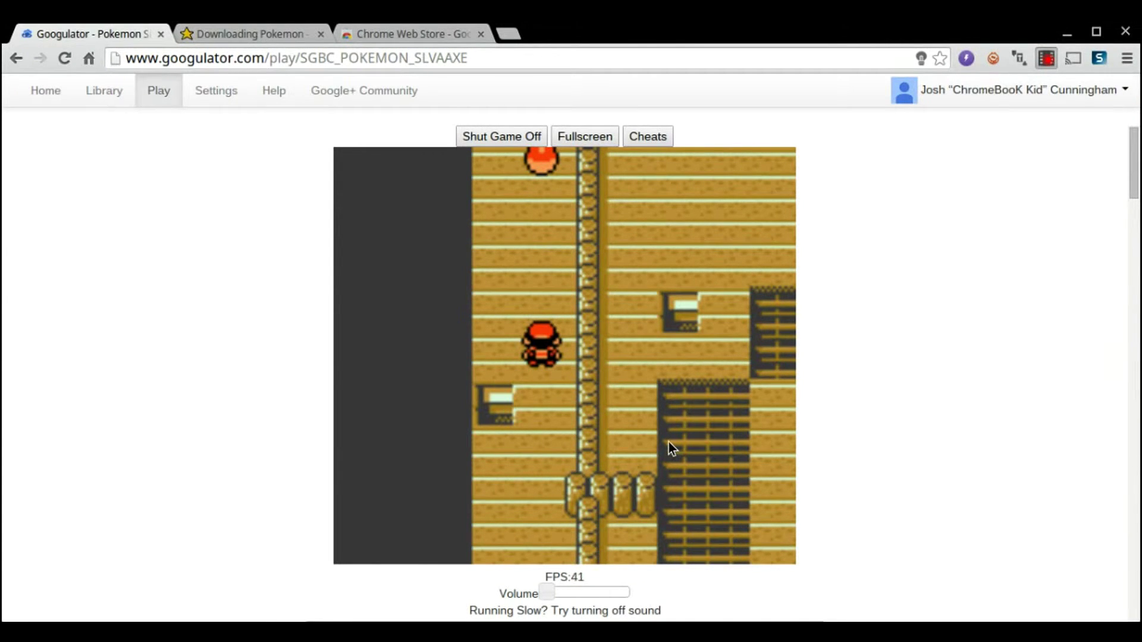
key("Up")
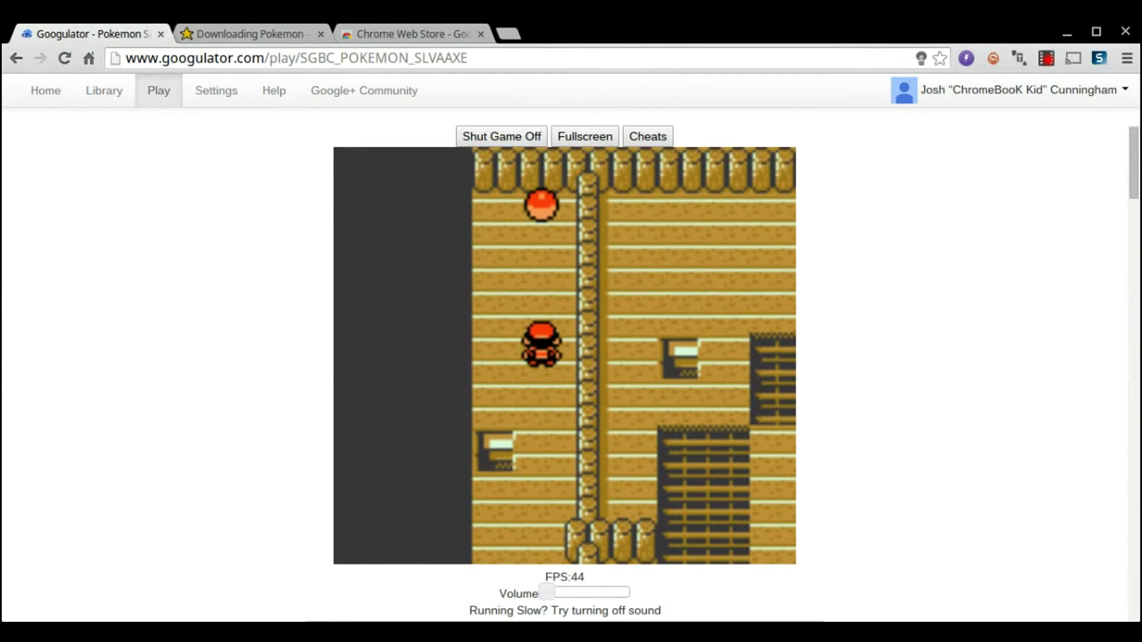
key("Down")
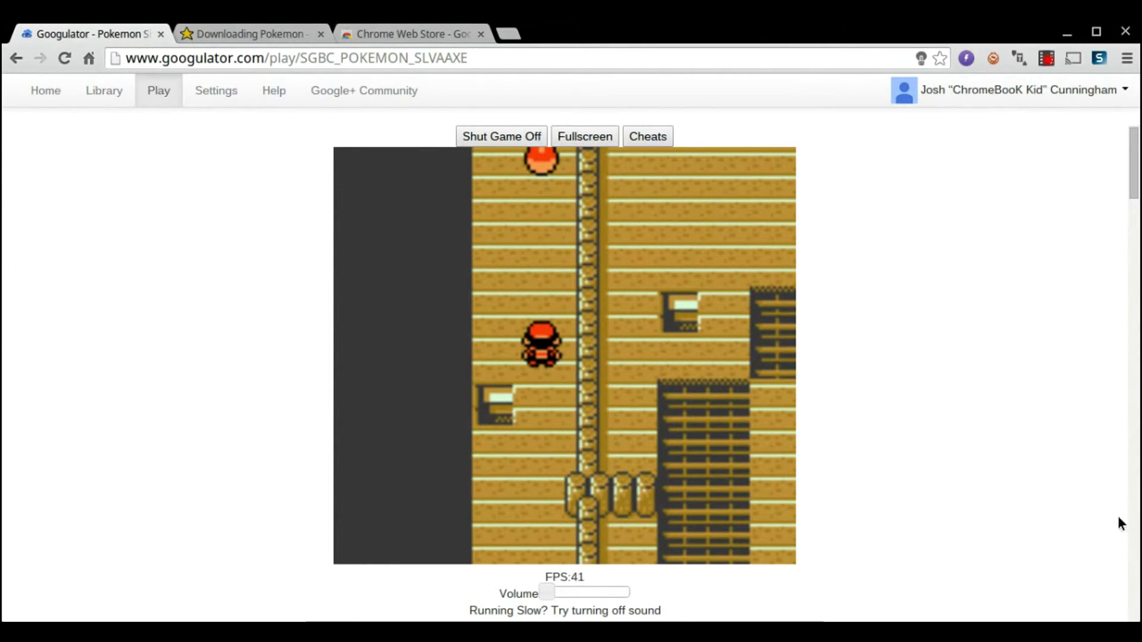
- Walk the trainer up-left, down-right, then down and left along the ship's deck
key("Up")
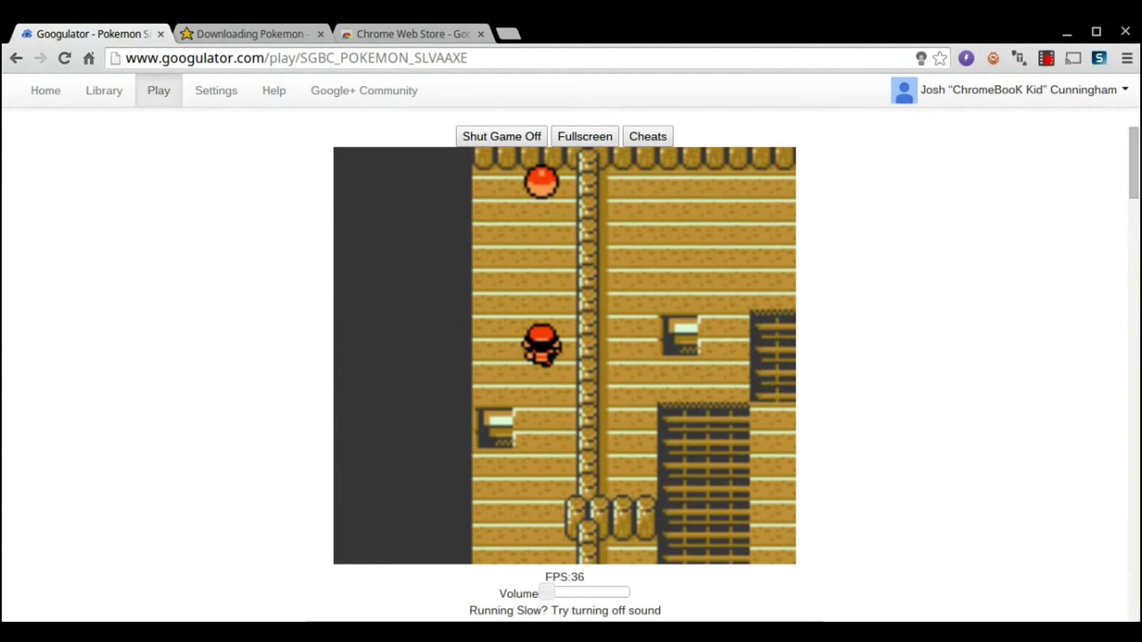
key("Left")
key("Down")
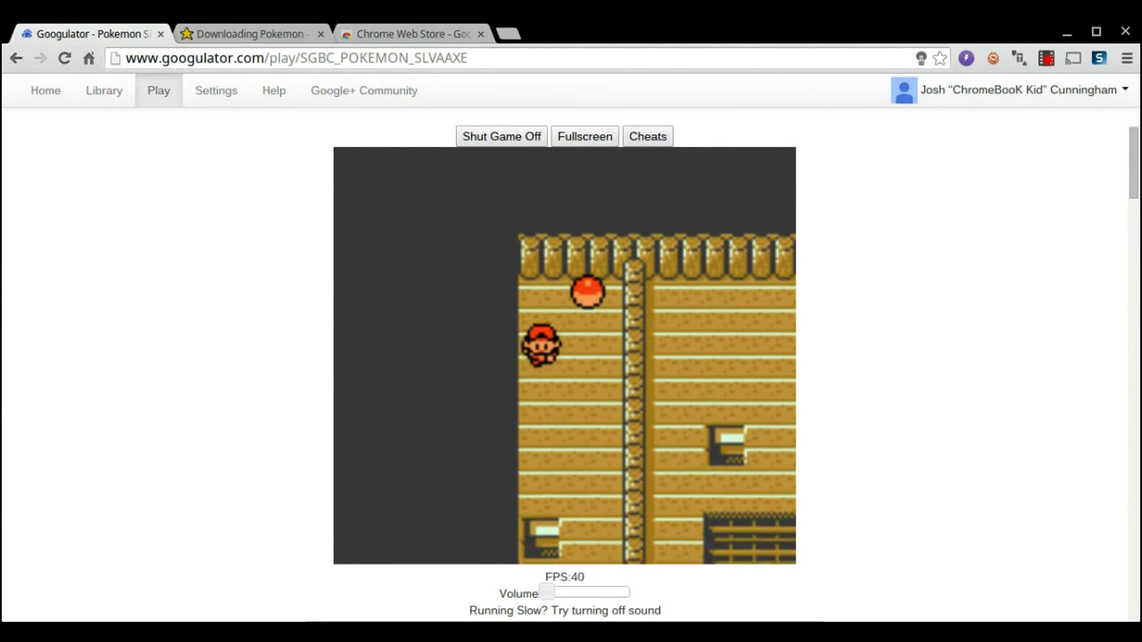
key("Right")
key("Down")
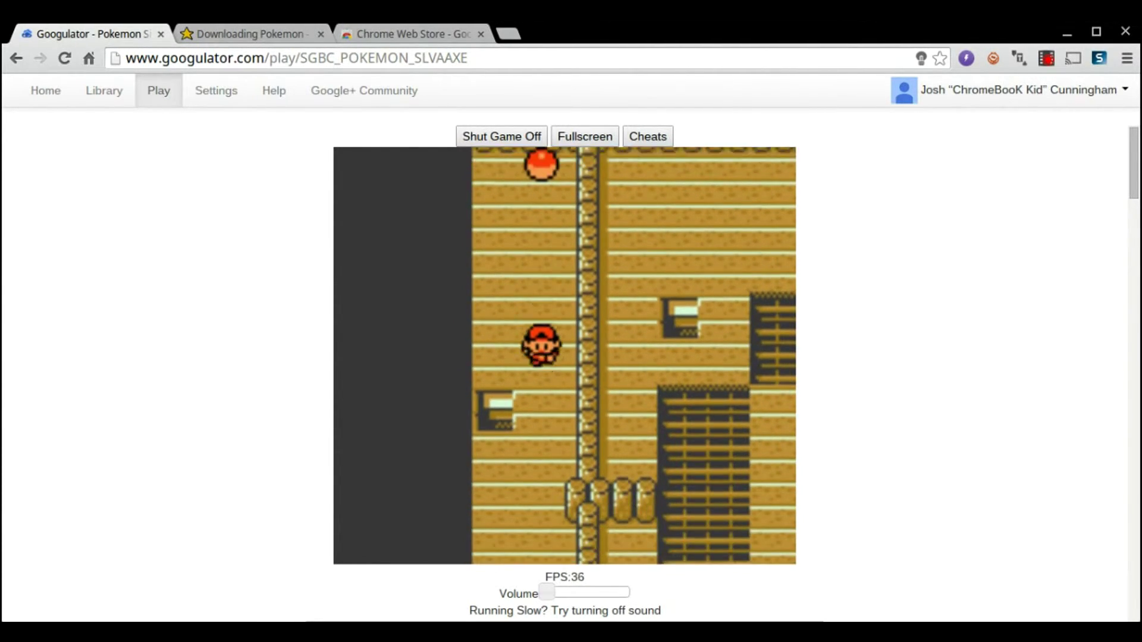
key("Down")
key("Left")
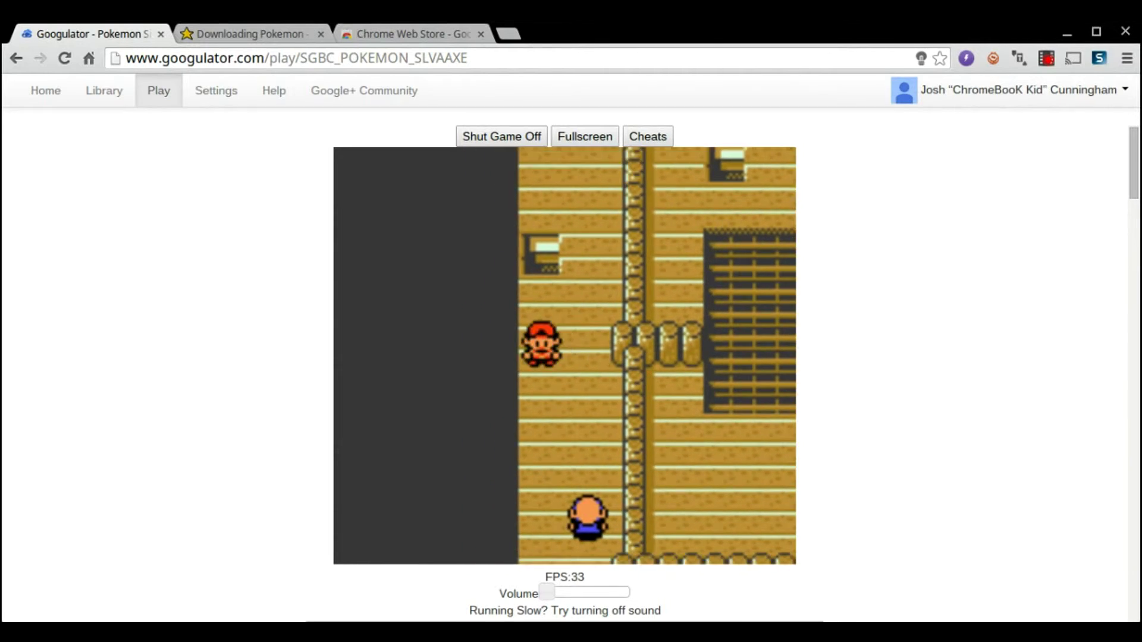
key("Down")
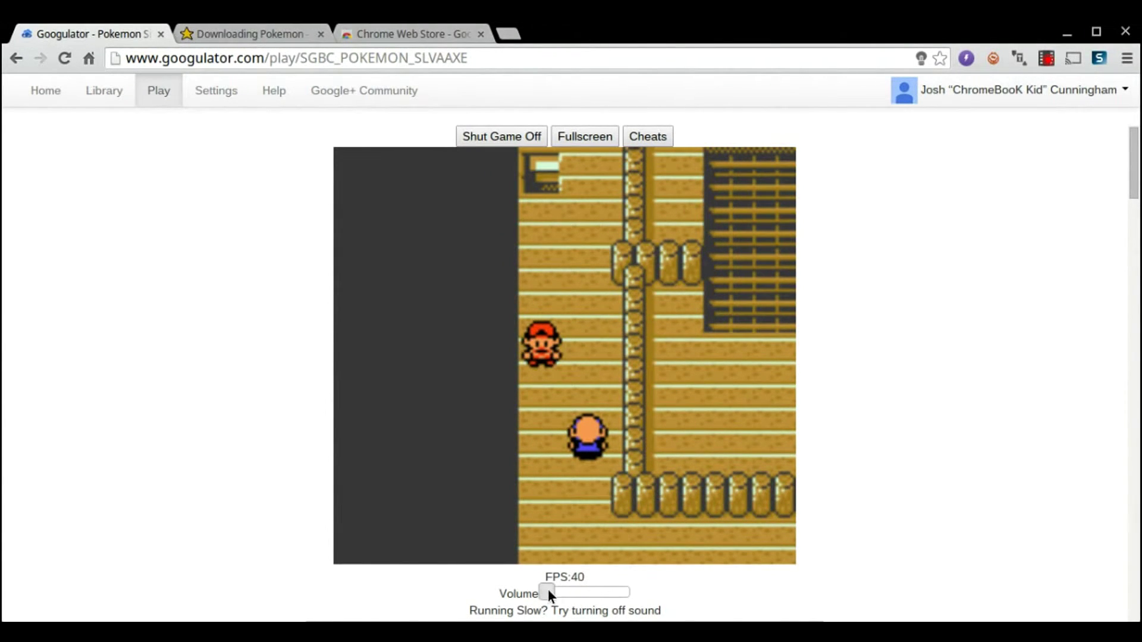
- Nudge the volume up and walk down and left until a wild GASTLY appears
left_click(589, 591)
key("Down")
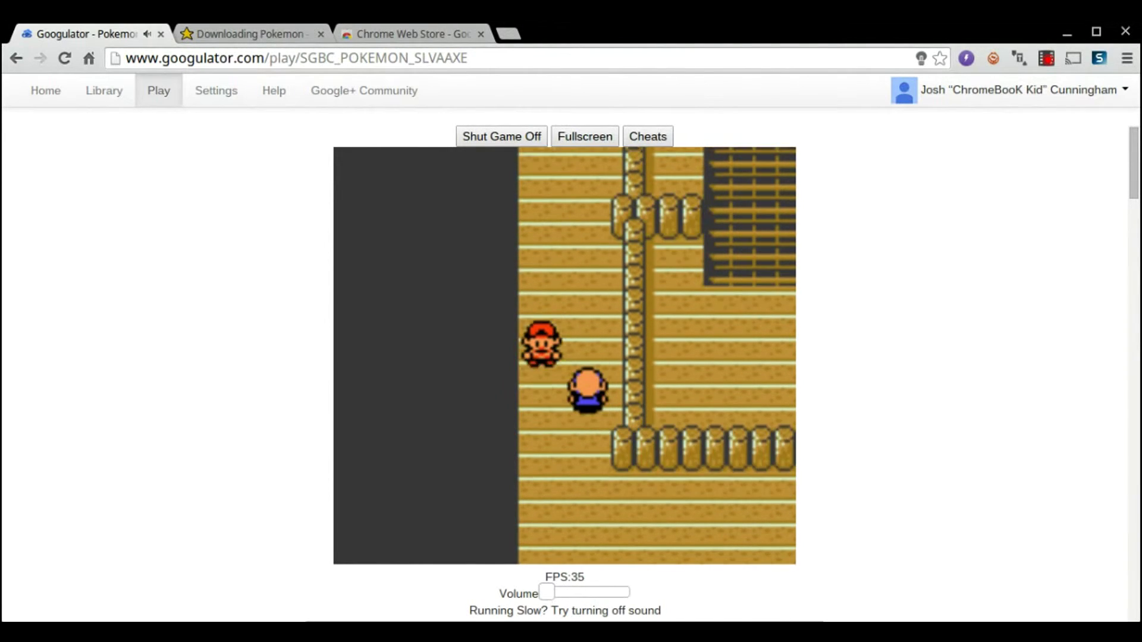
key("Down")
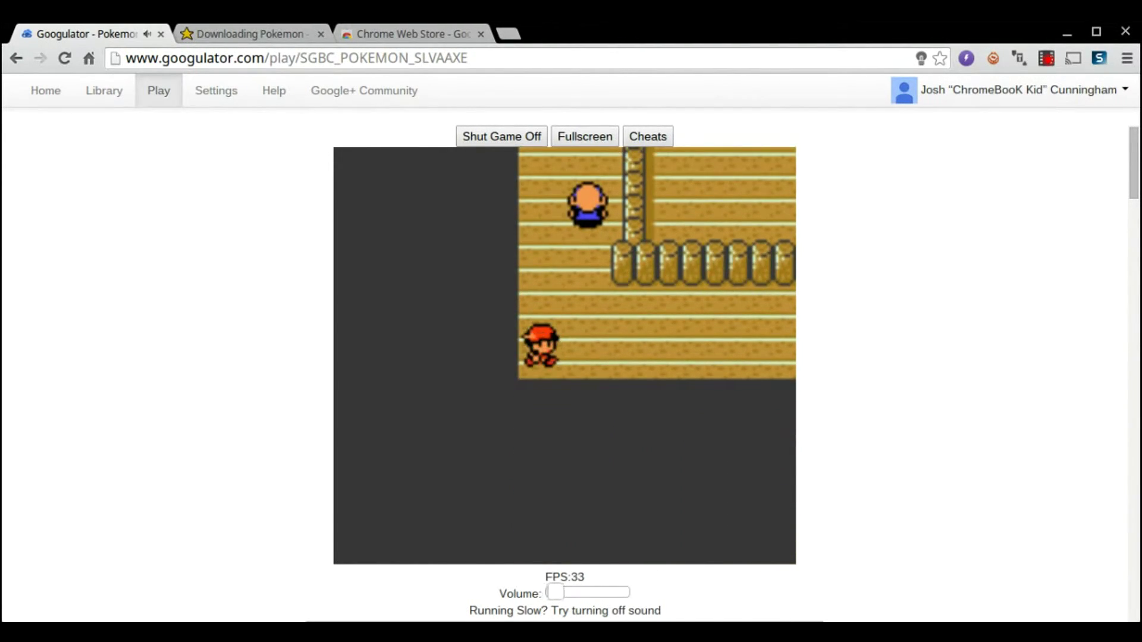
key("Left")
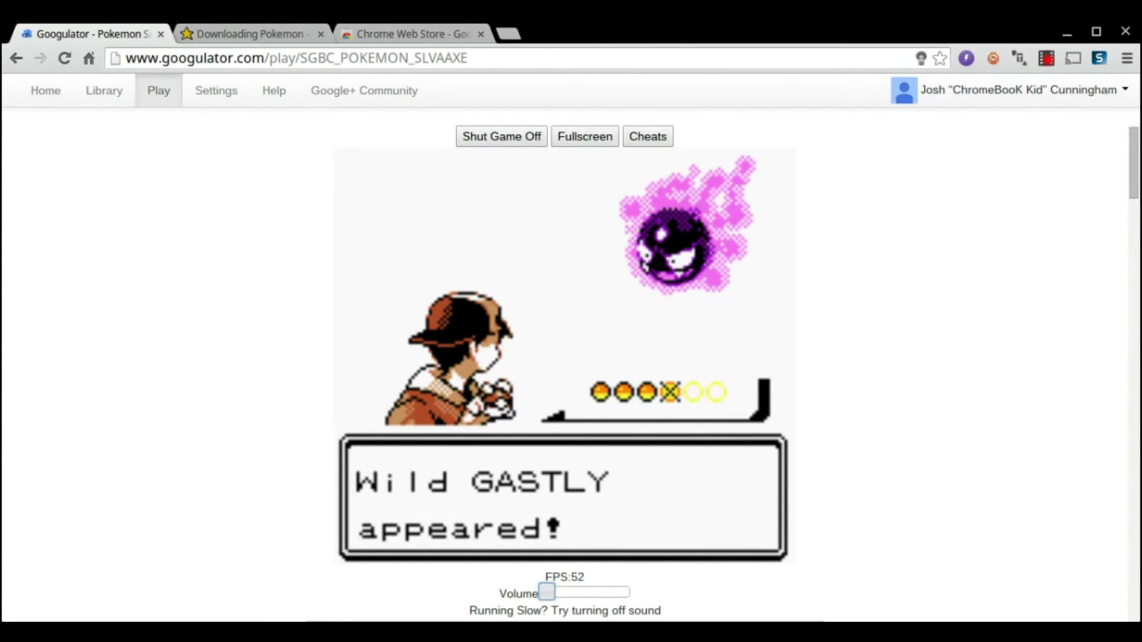
- Have Leaf use GROWL on the wild GASTLY, then shut Pokemon Silver off
key("z")
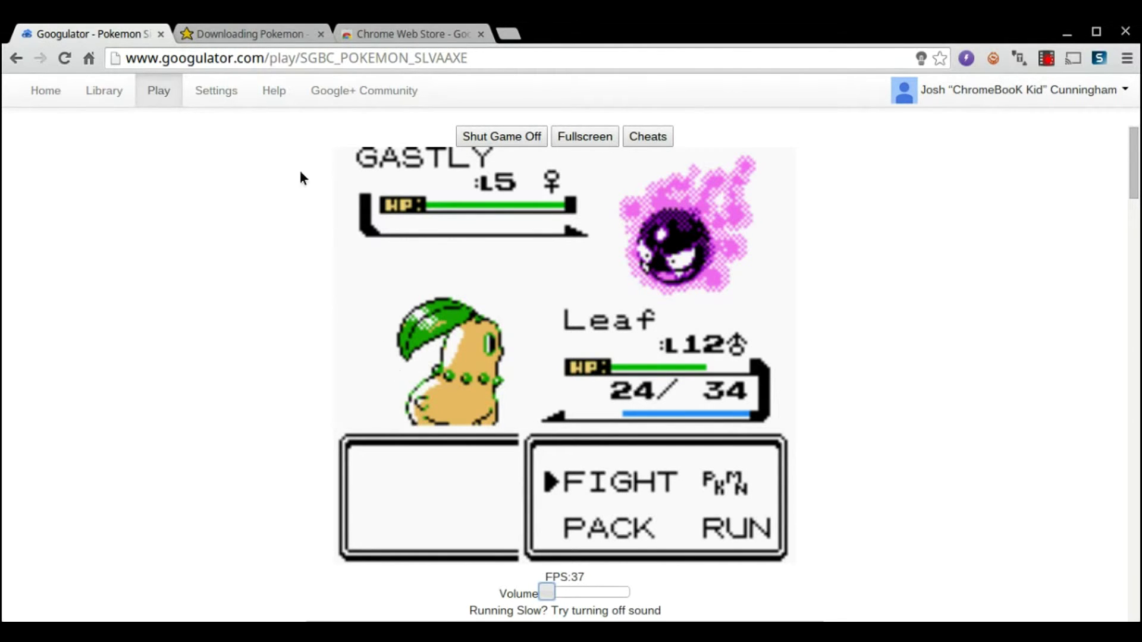
key("x")
key("Down")
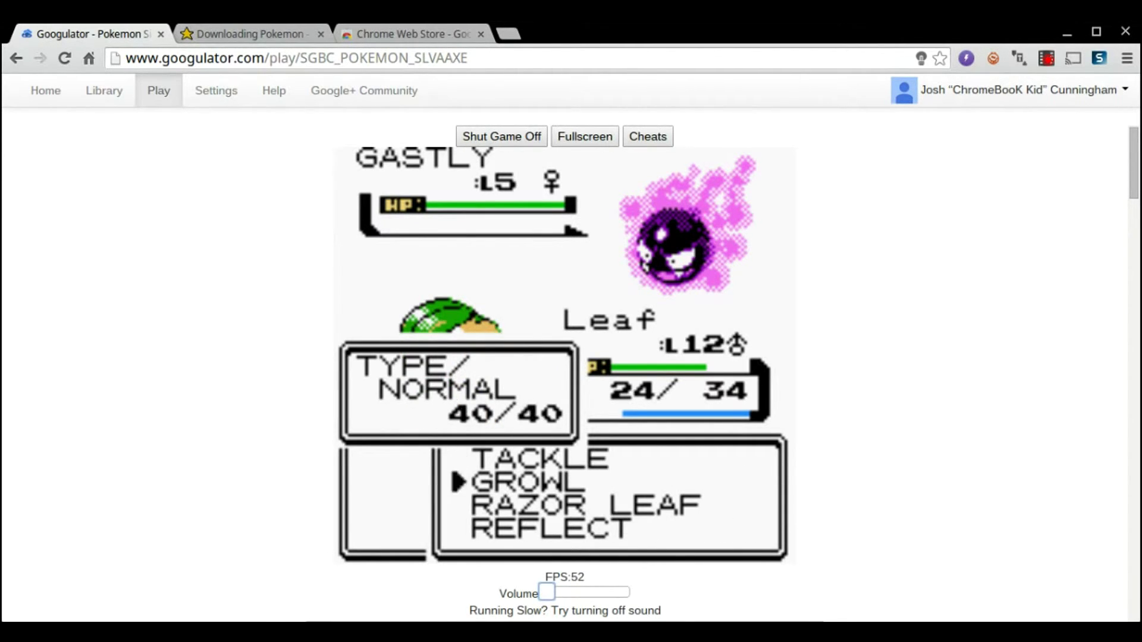
key("Down")
key("Up")
key("Down")
key("Down")
key("Down")
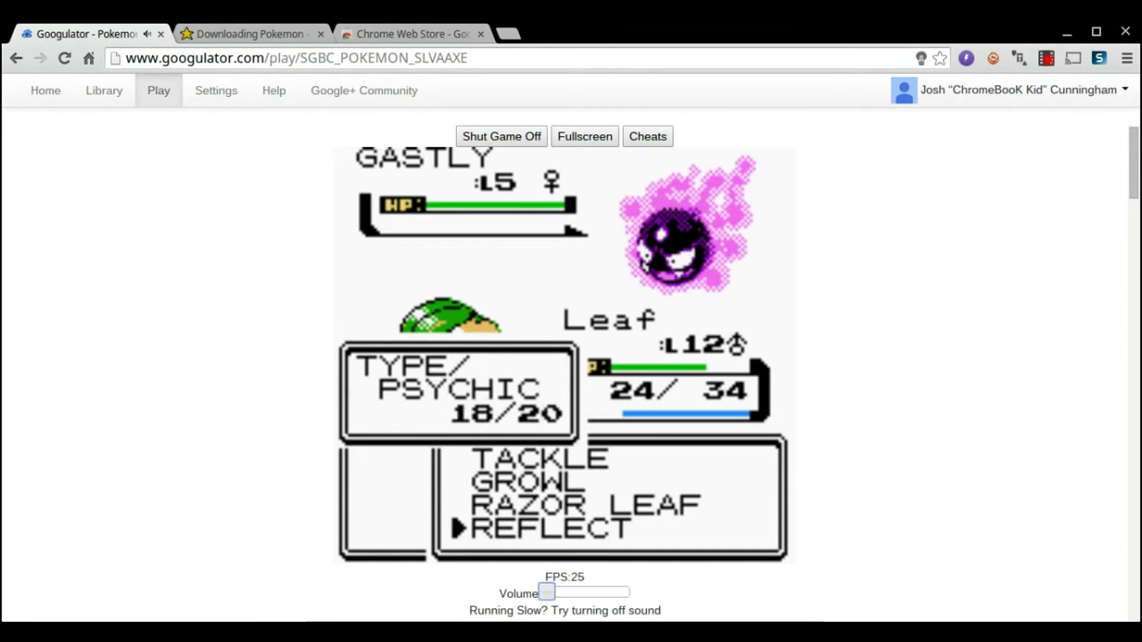
key("Down")
key("Up")
key("Up")
key("Up")
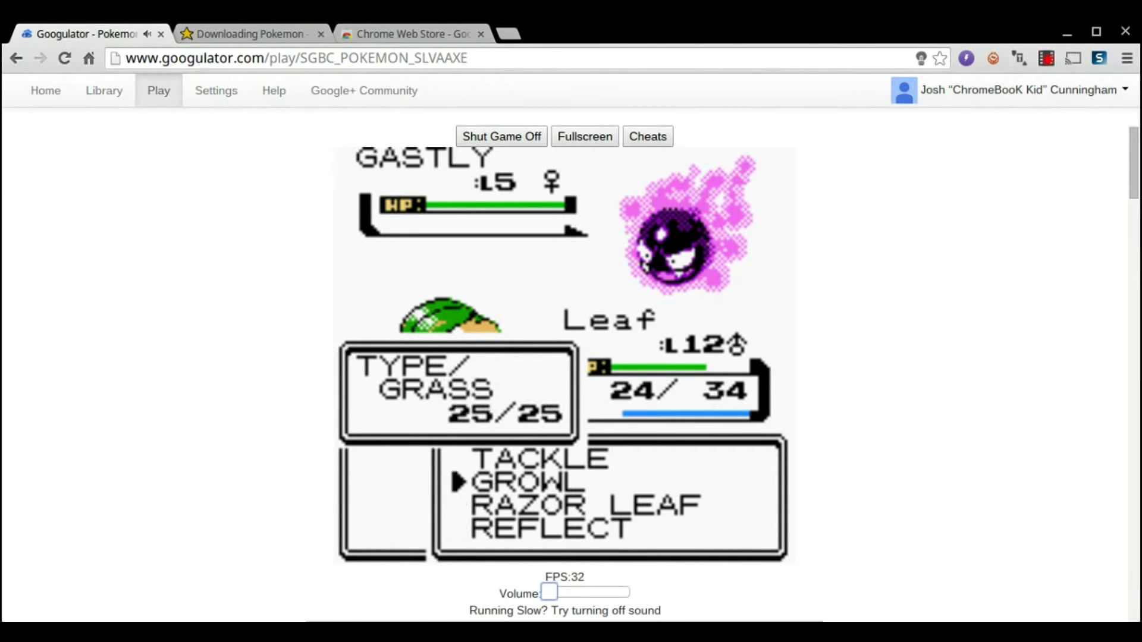
key("z")
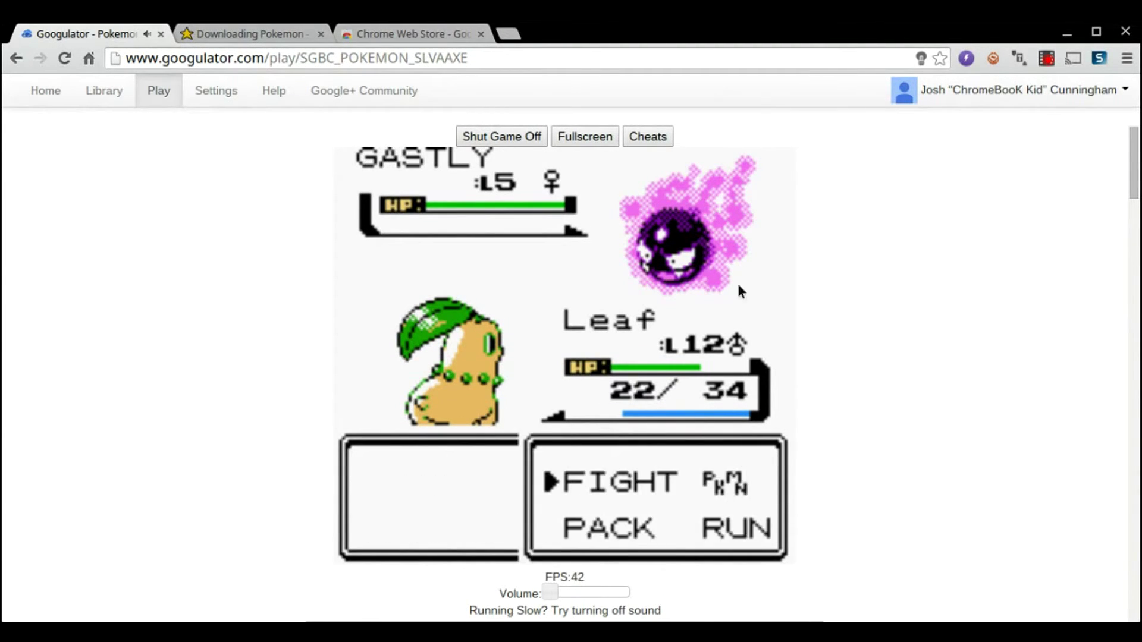
left_click(531, 137)
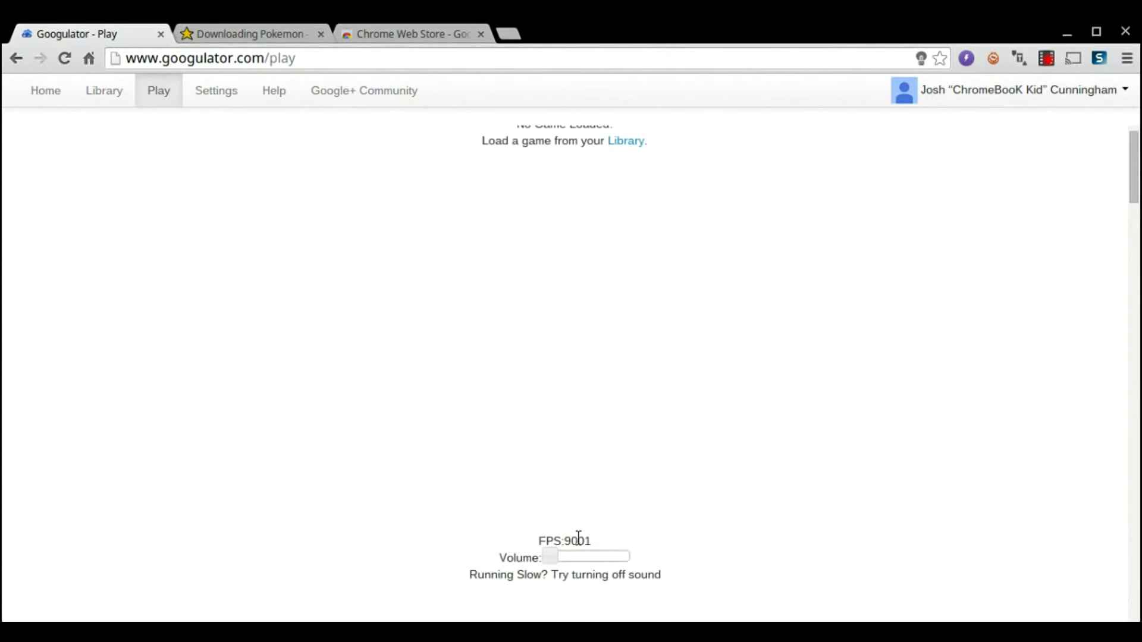
- Select Grand Theft Auto 2 in the Library list and launch it with Play Game
scroll(578, 529, "up", 2)
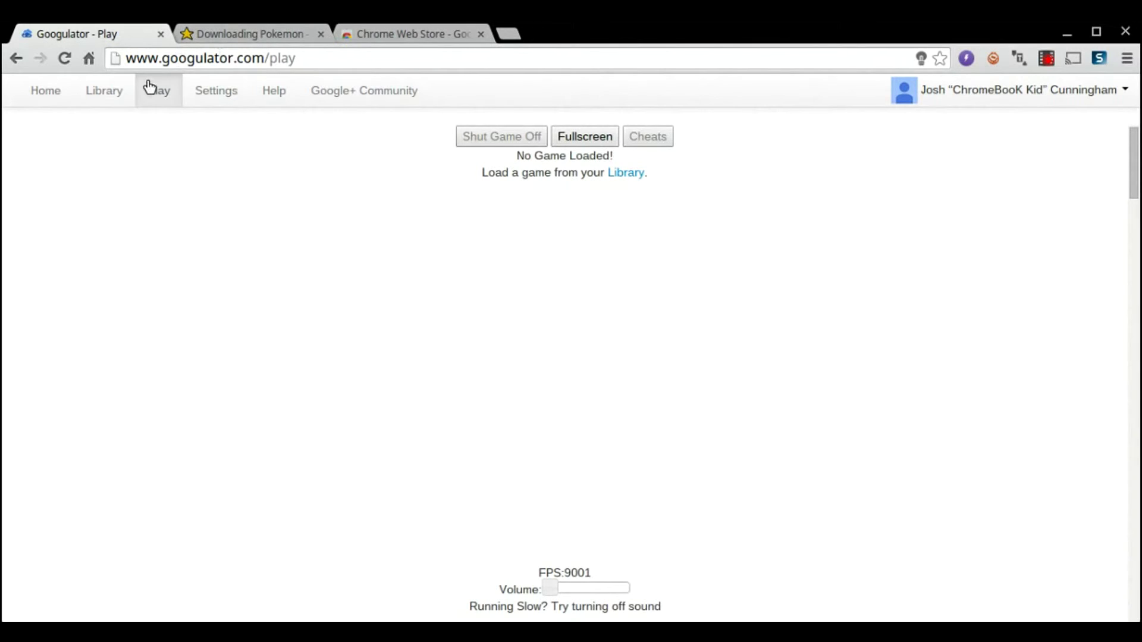
left_click(122, 88)
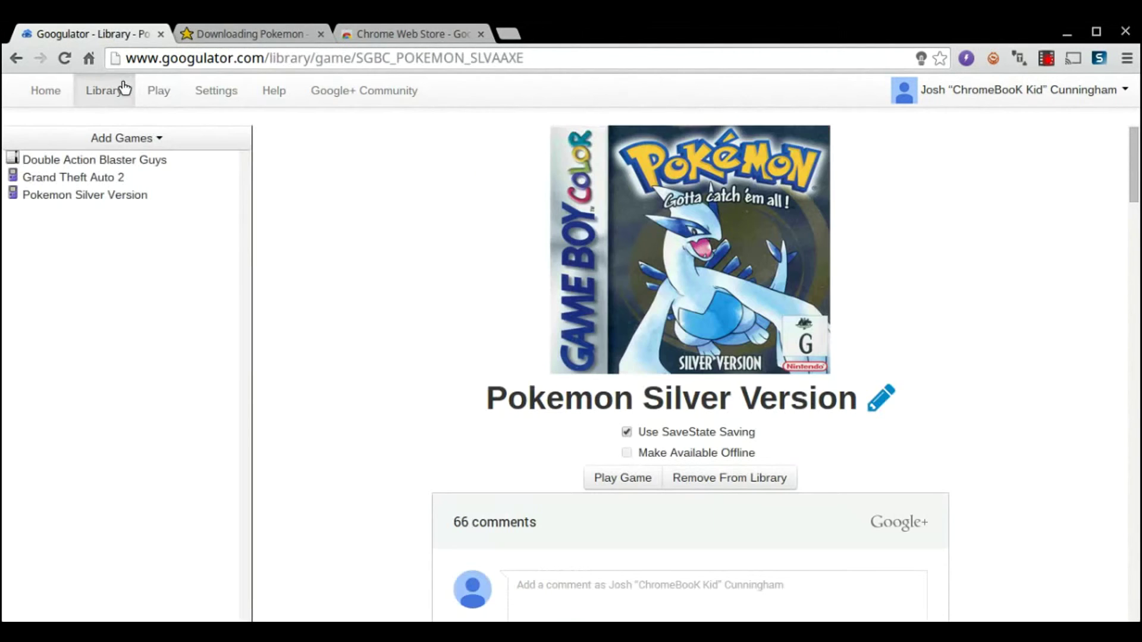
left_click(41, 173)
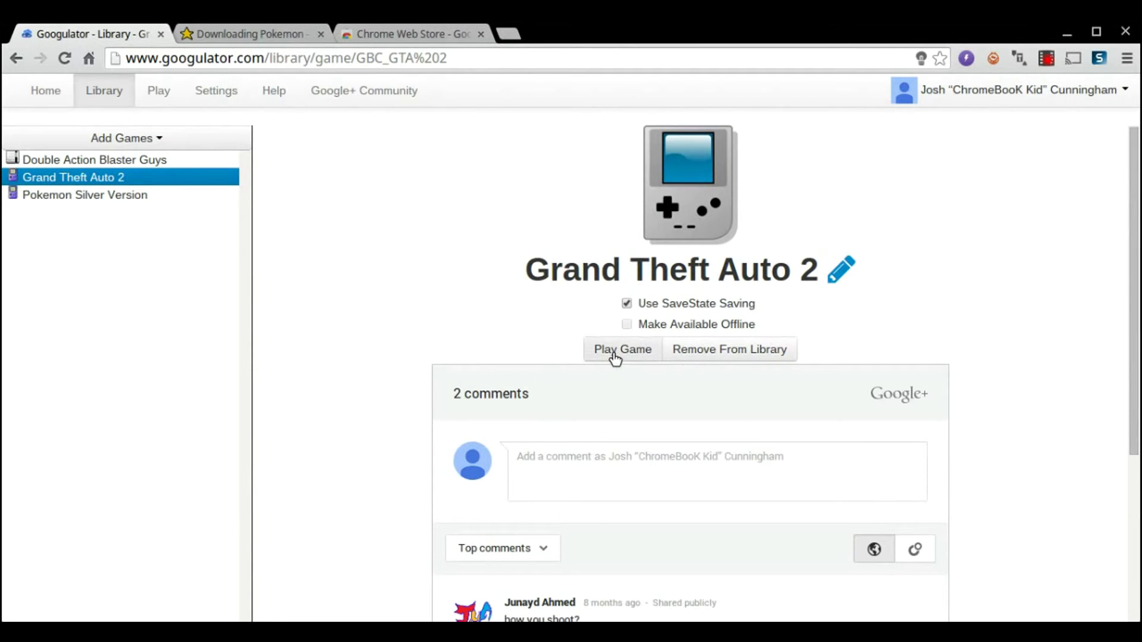
scroll(615, 357, "down", 2)
scroll(615, 359, "down", 3)
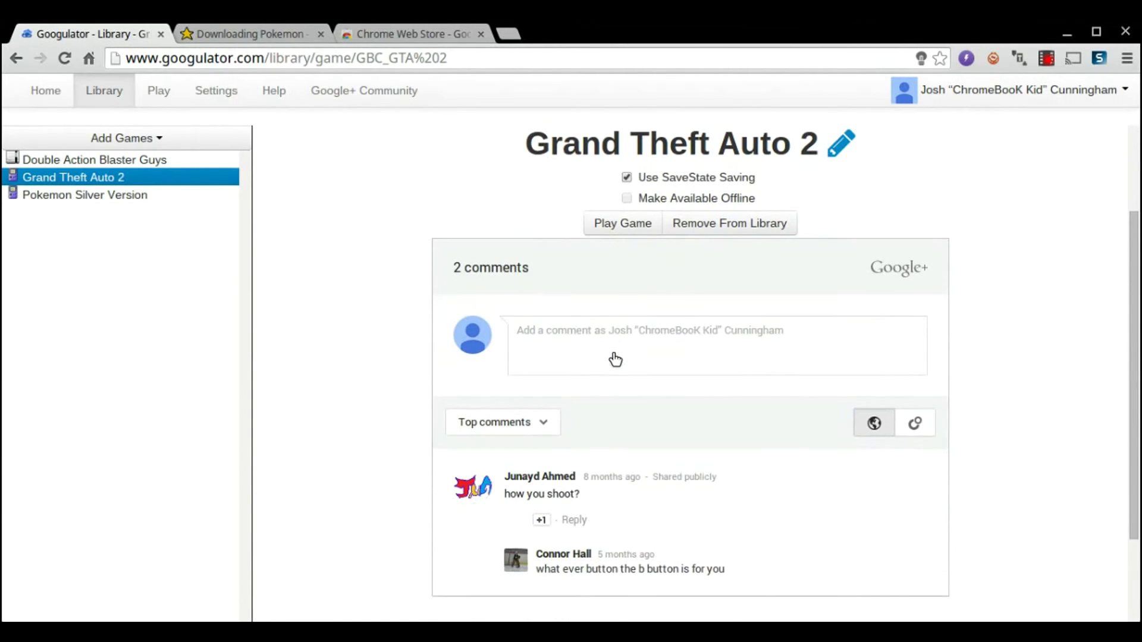
scroll(615, 358, "up", 4)
left_click(616, 352)
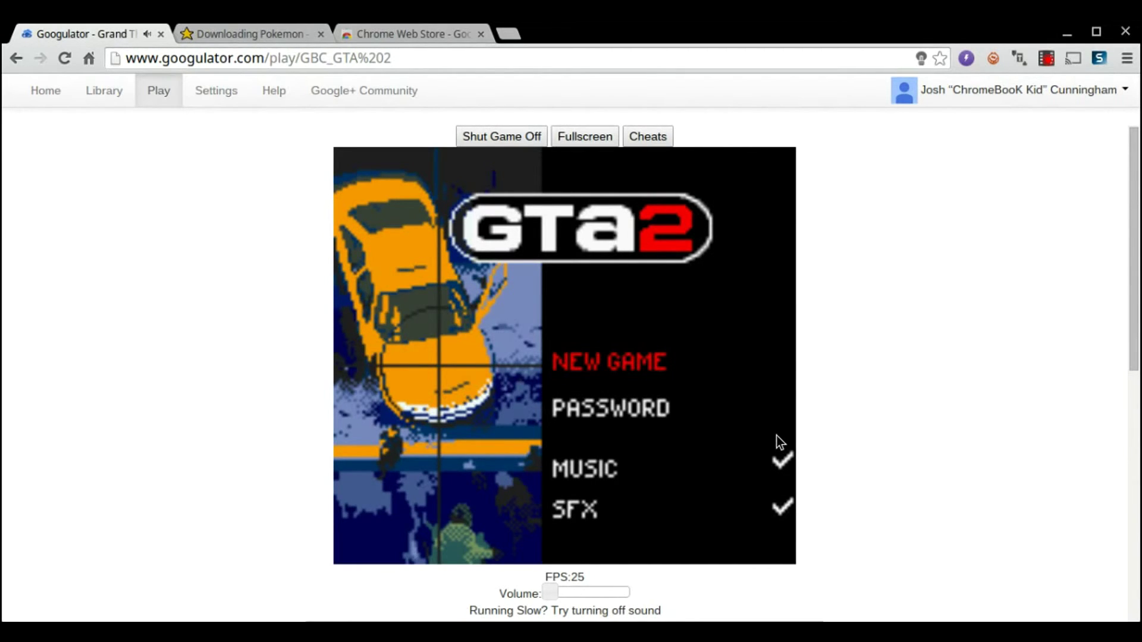
- Mute the emulator volume, pick the leftmost character and start the Downtown level
left_click(539, 590)
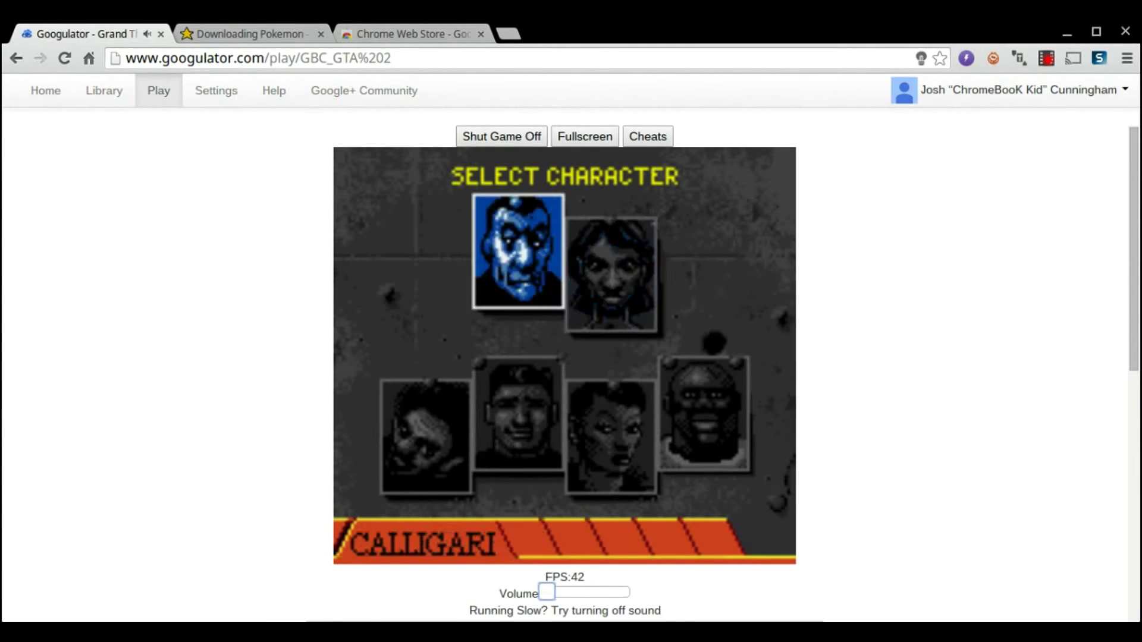
key("Down")
key("Right")
key("Right")
key("Left")
key("Left")
key("Return")
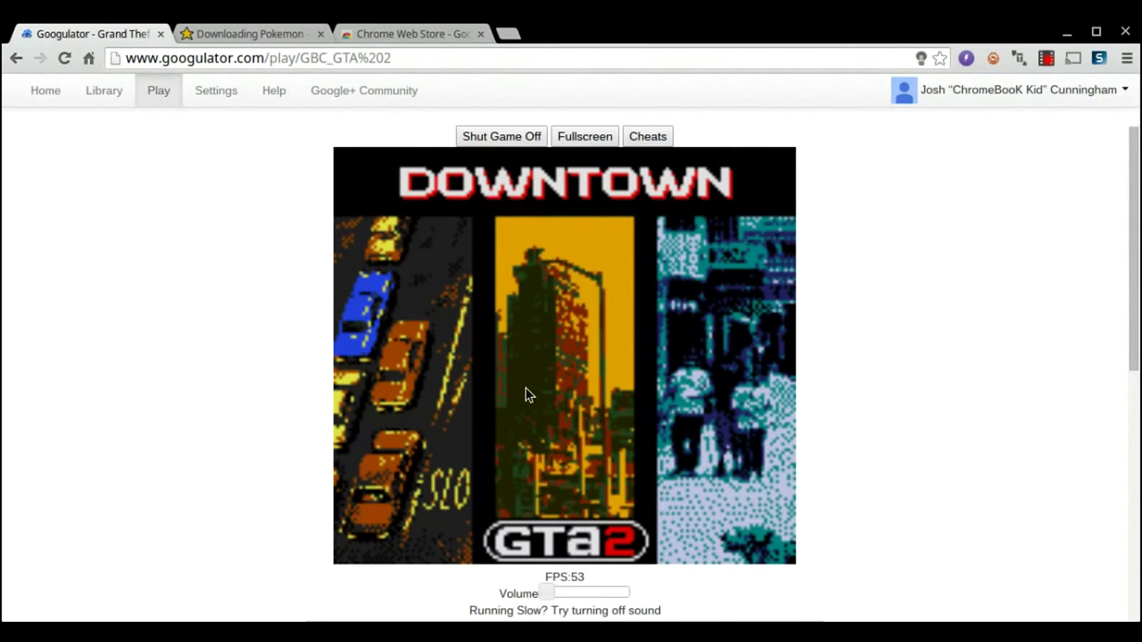
key("Return")
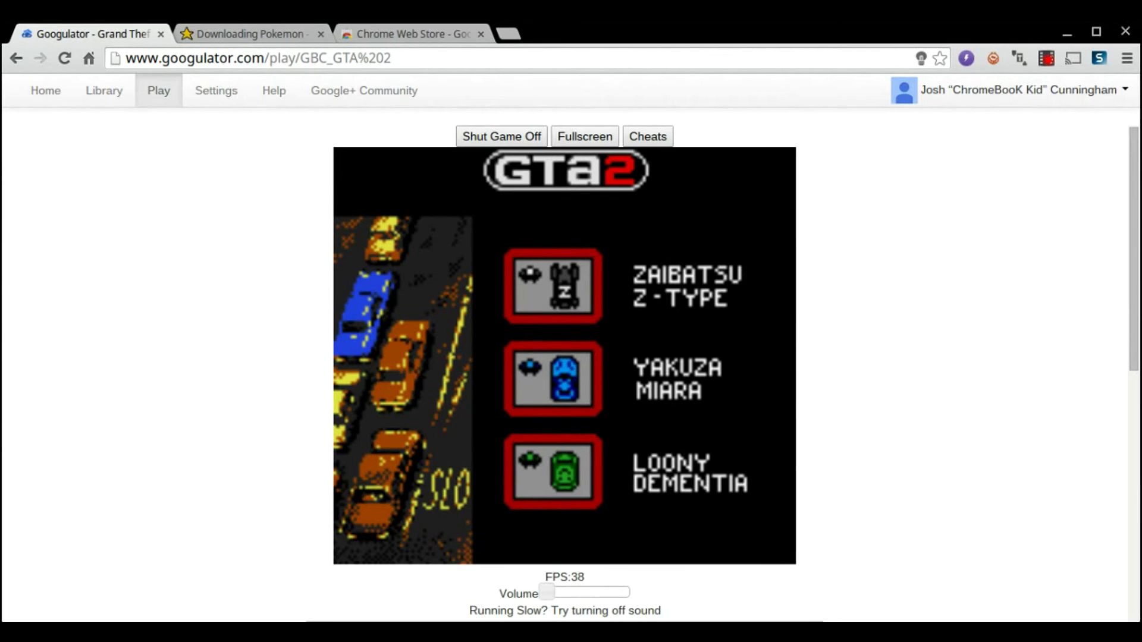
key("Return")
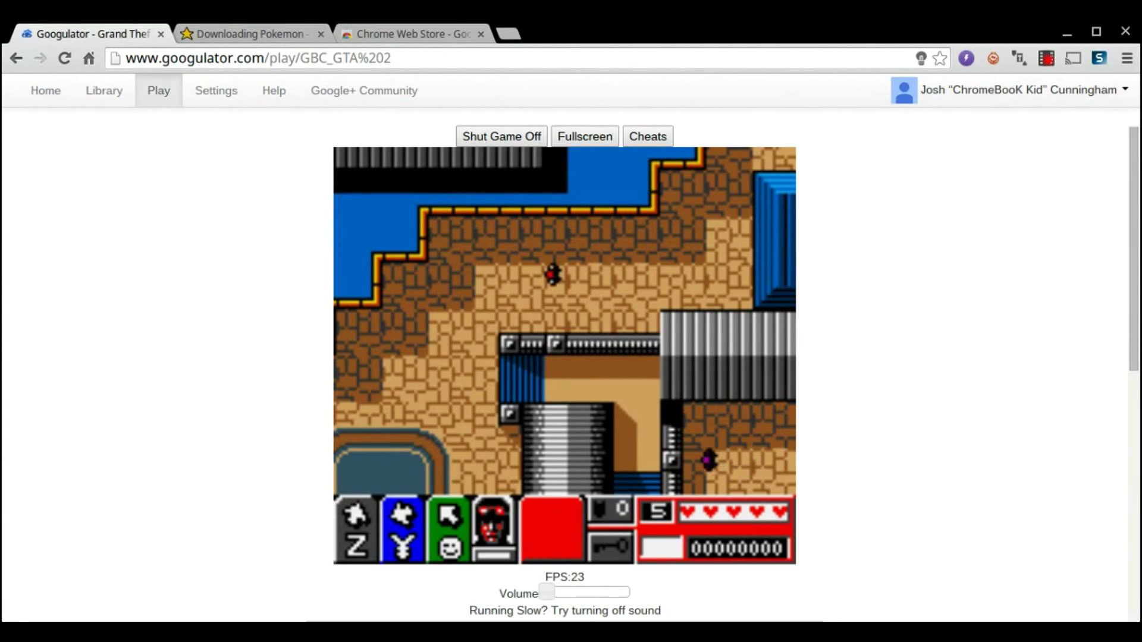
- Walk the GTA2 character up, down, left and right through the Downtown streets
key("Down")
key("Right")
key("Right")
key("Up")
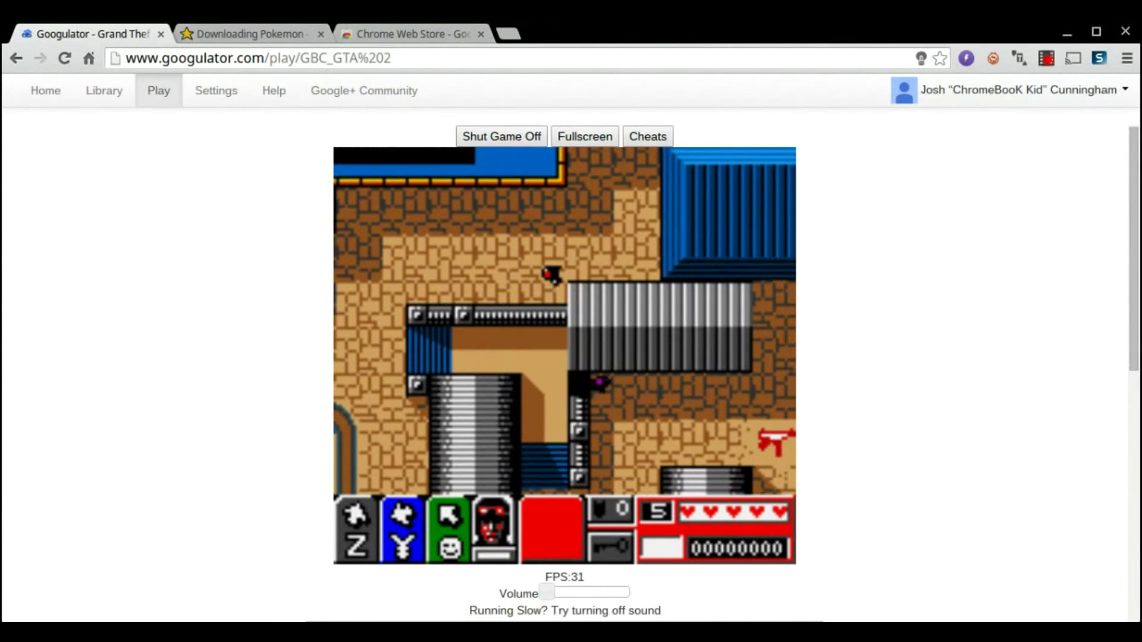
key("Right")
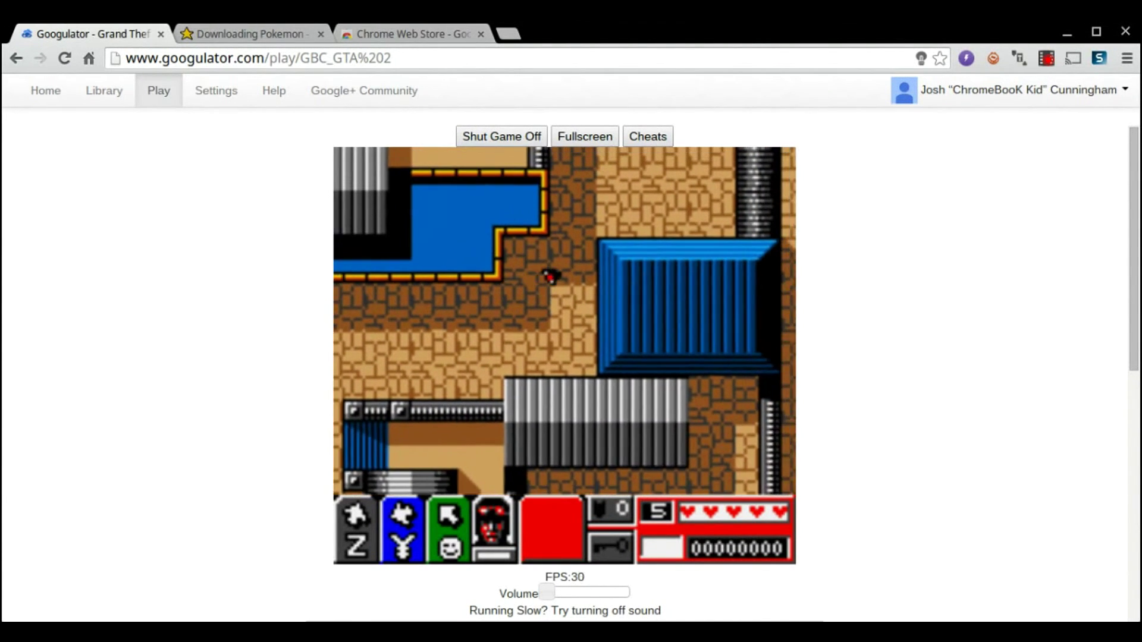
key("Up")
key("Up")
key("Right")
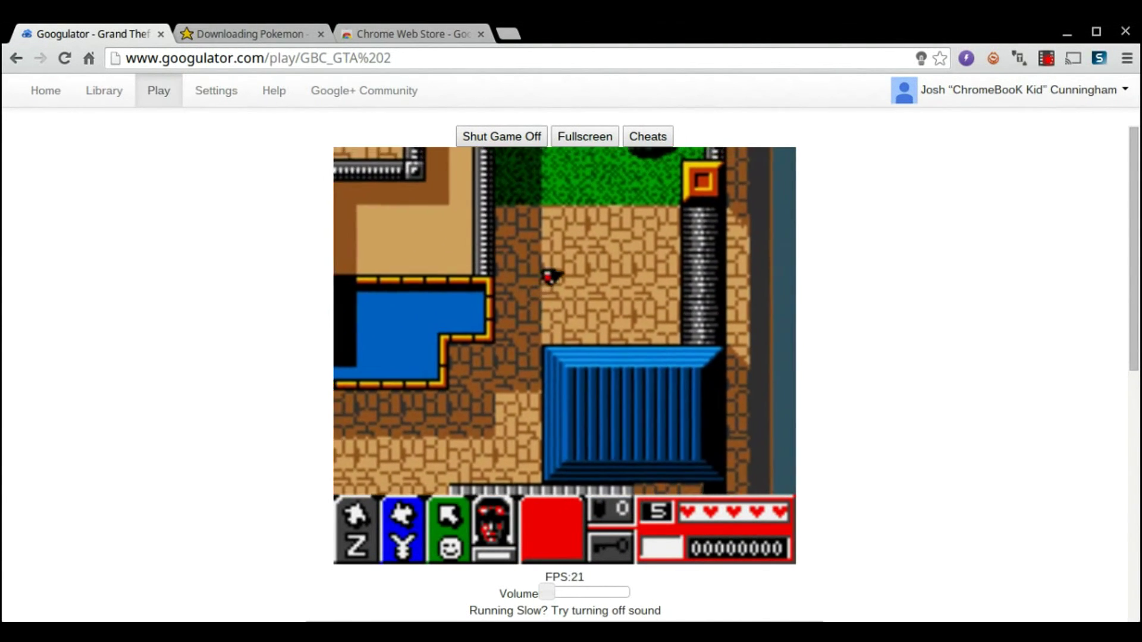
key("Down")
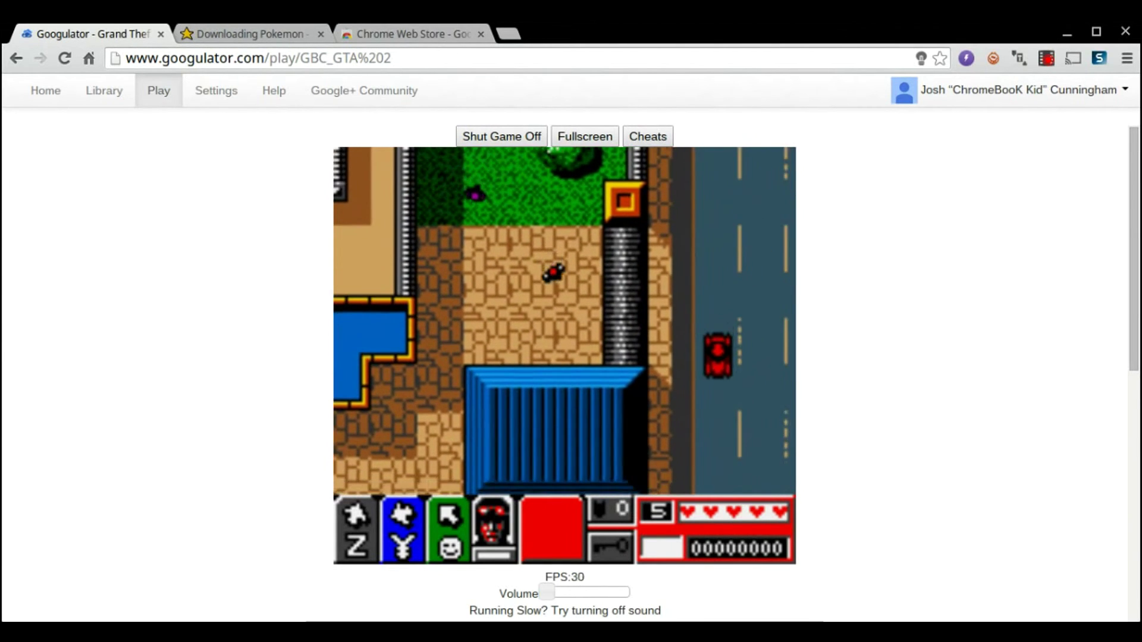
key("Left")
key("Left")
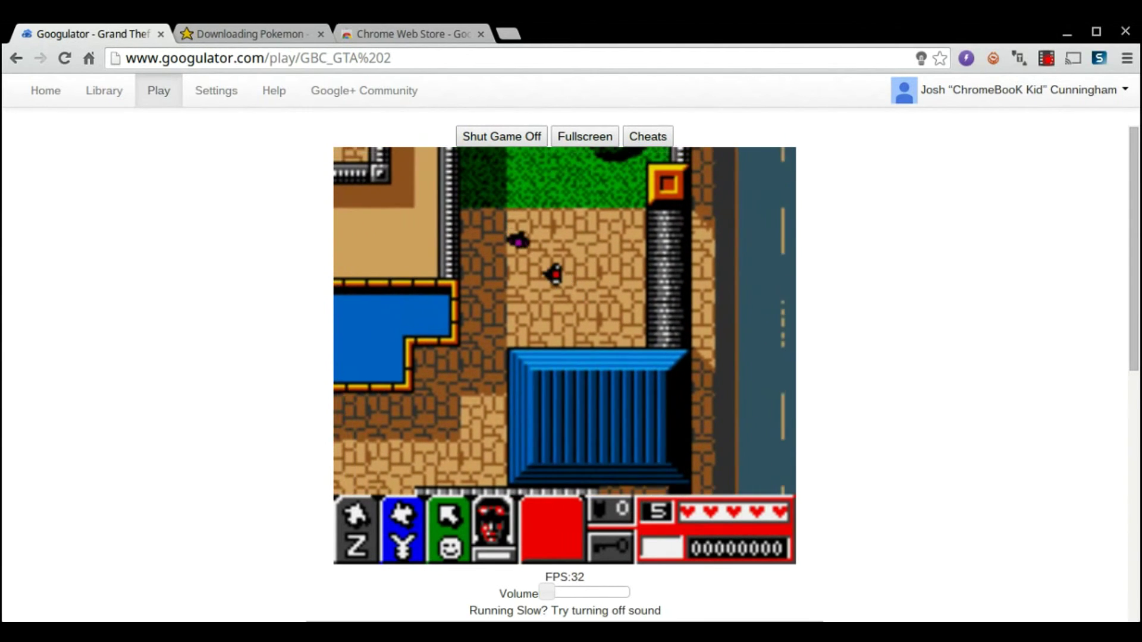
key("Down")
key("Down")
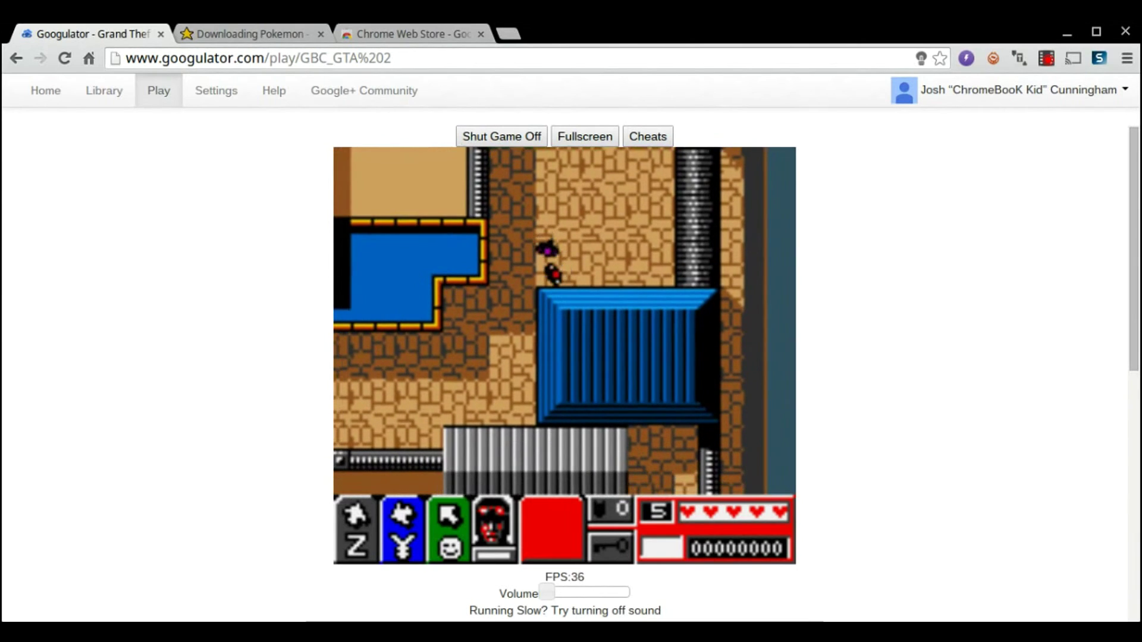
key("Left")
key("Up")
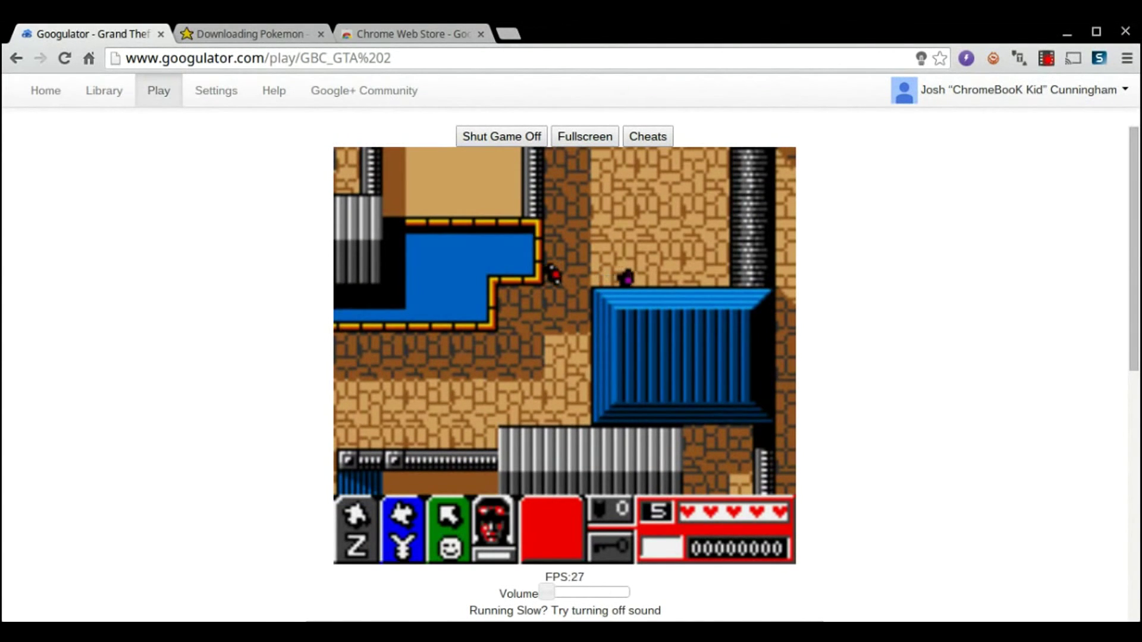
key("Up")
key("Right")
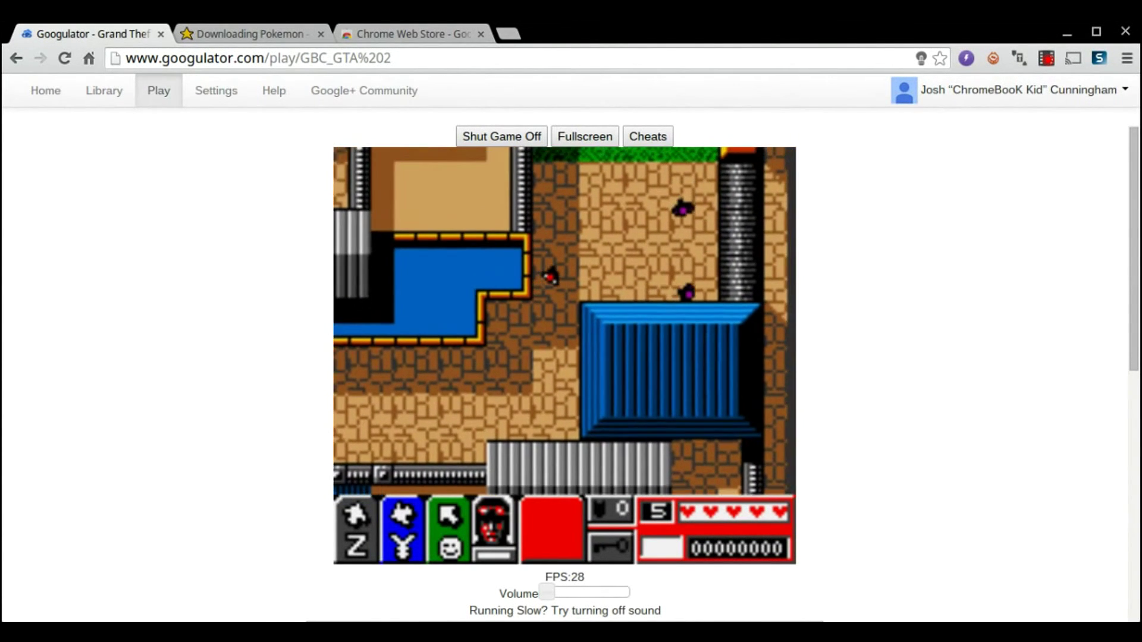
key("Right")
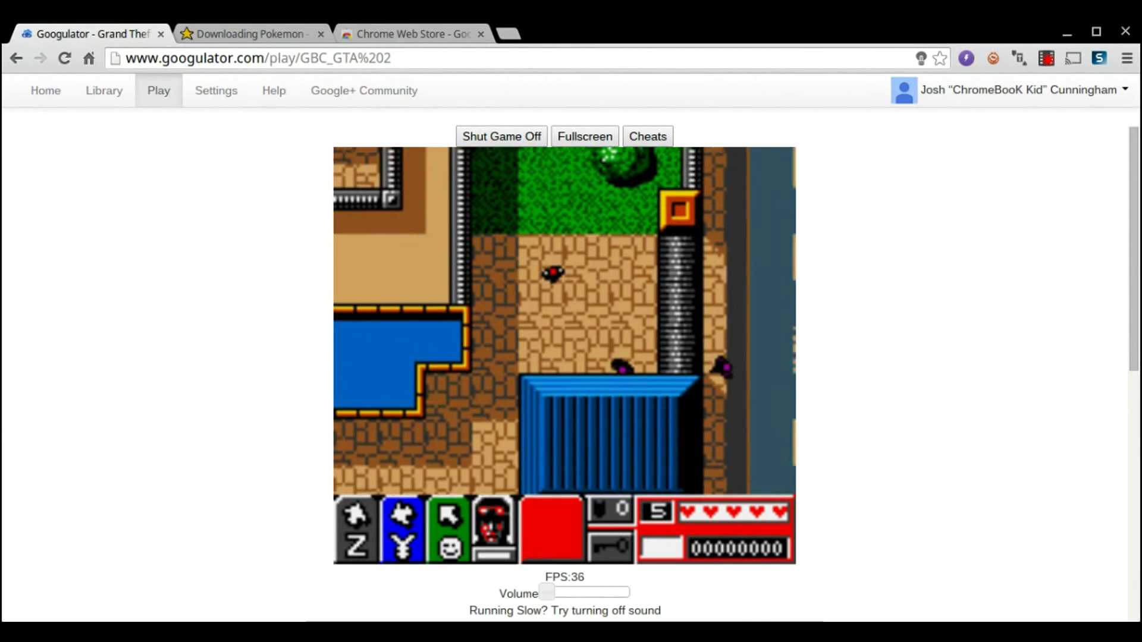
key("Down")
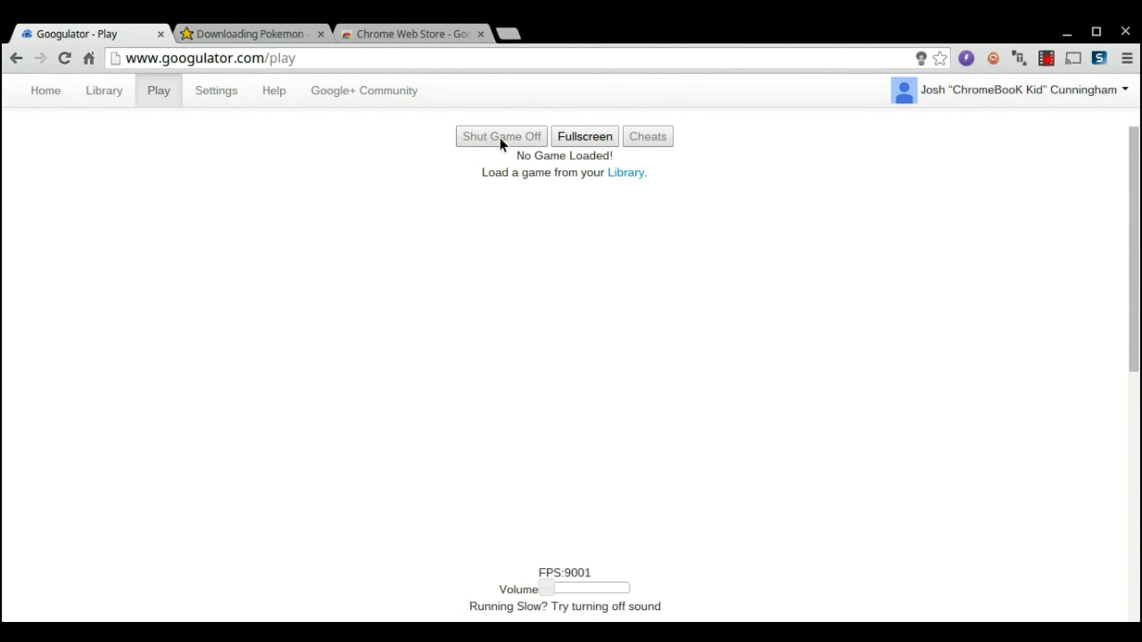
- View Double Action Blaster Guys and Pokemon Silver Version in the Library, then the Play and Settings pages
left_click(122, 91)
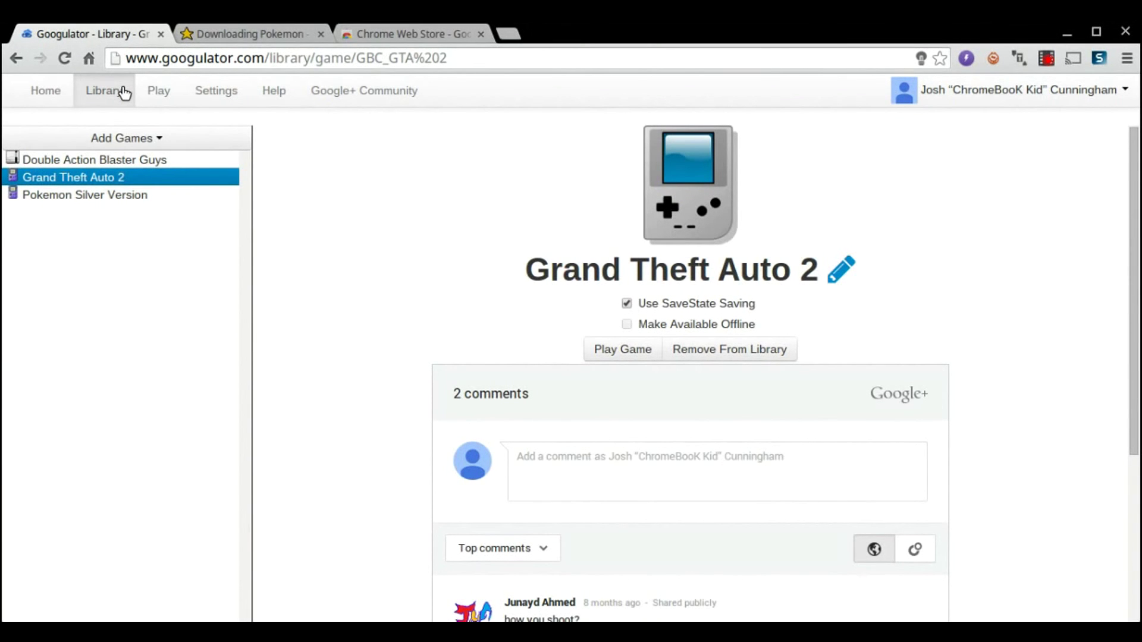
left_click(113, 162)
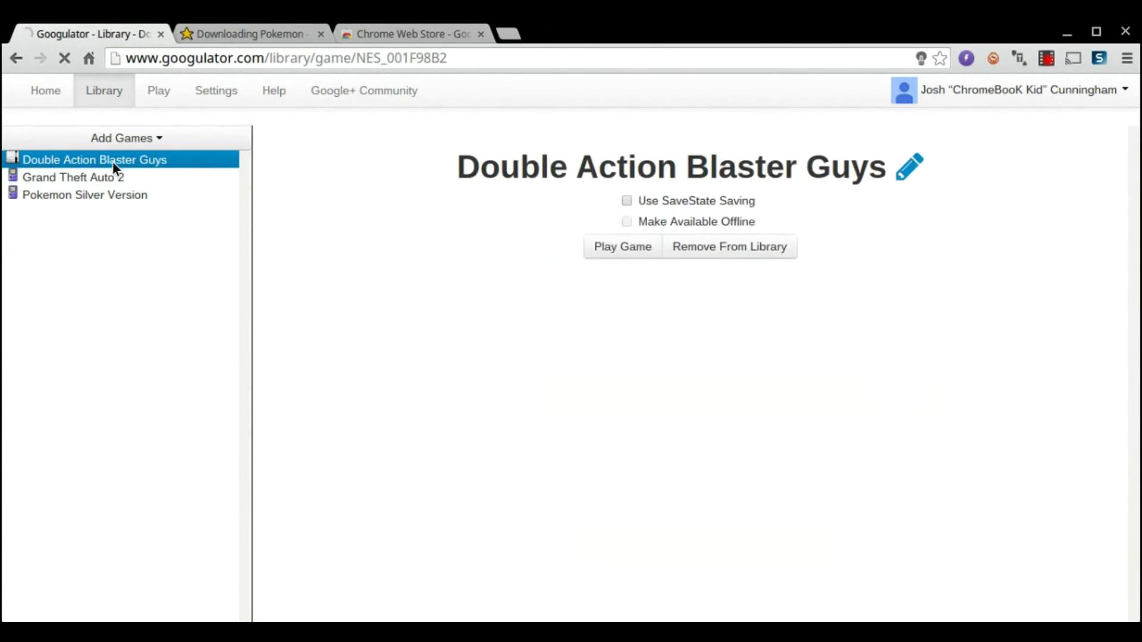
left_click(133, 200)
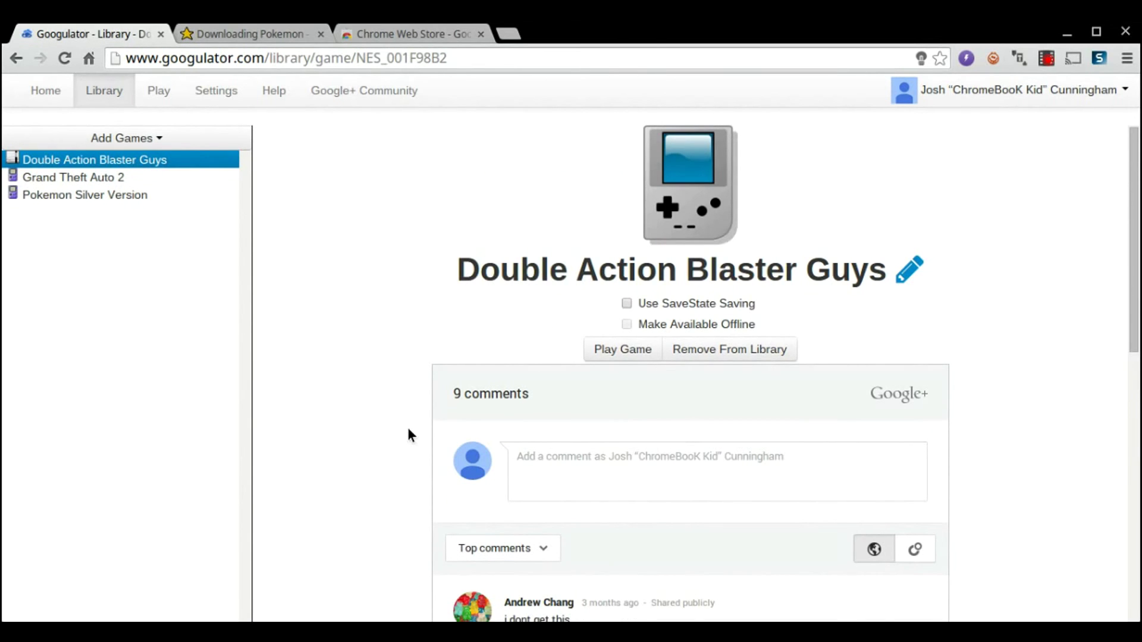
left_click(160, 91)
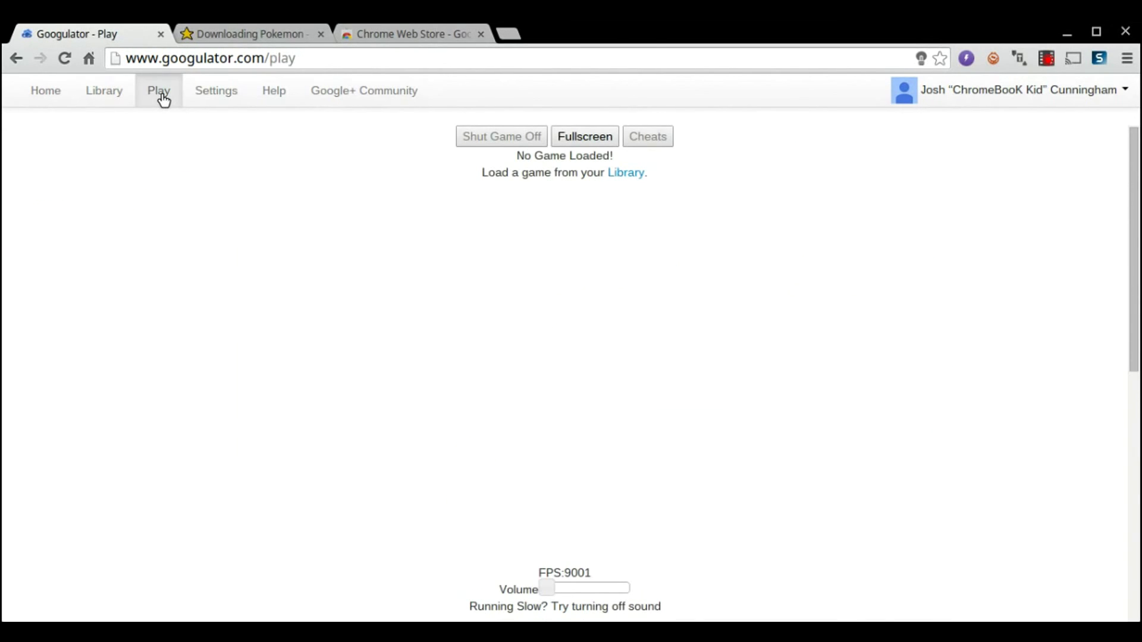
left_click(215, 107)
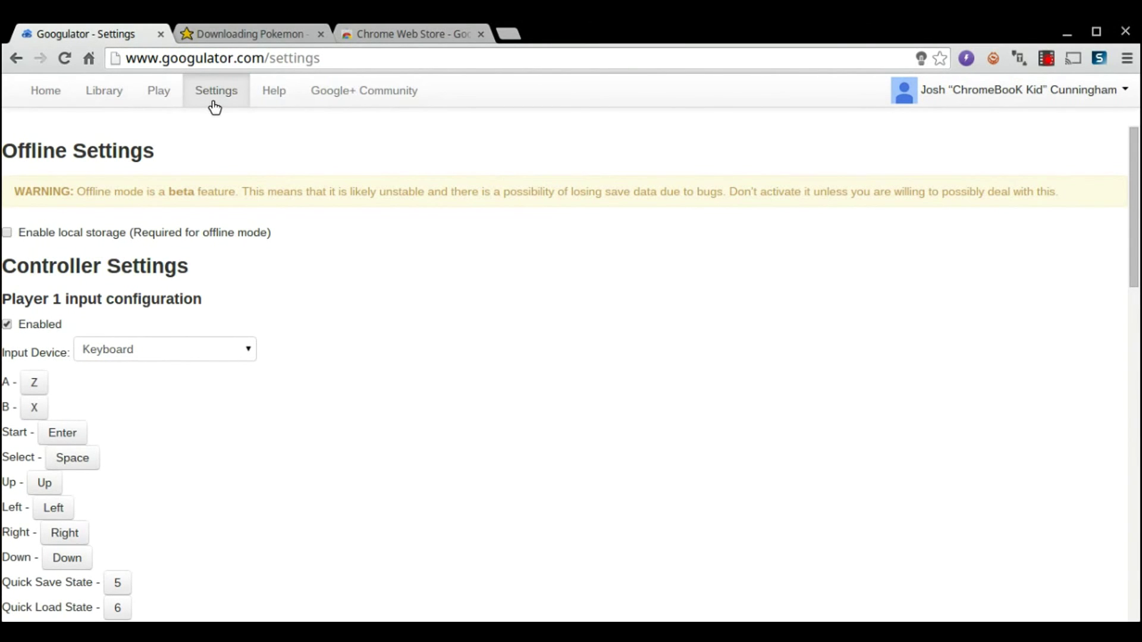
- Stop at the Help and Information Center, then return to the Home welcome page
left_click(251, 94)
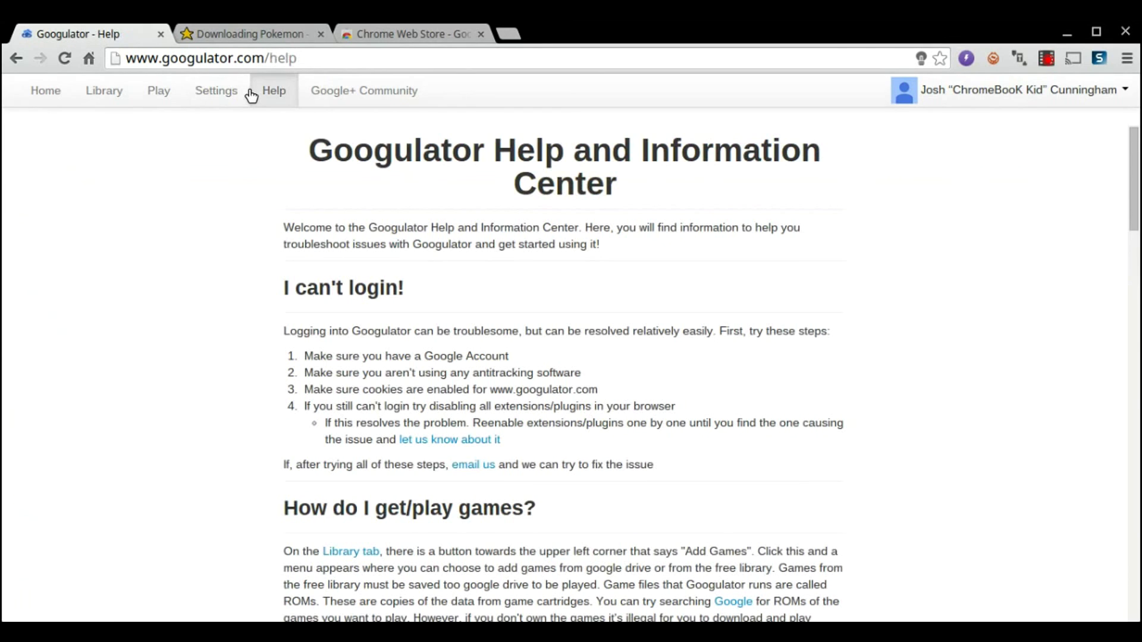
left_click(47, 92)
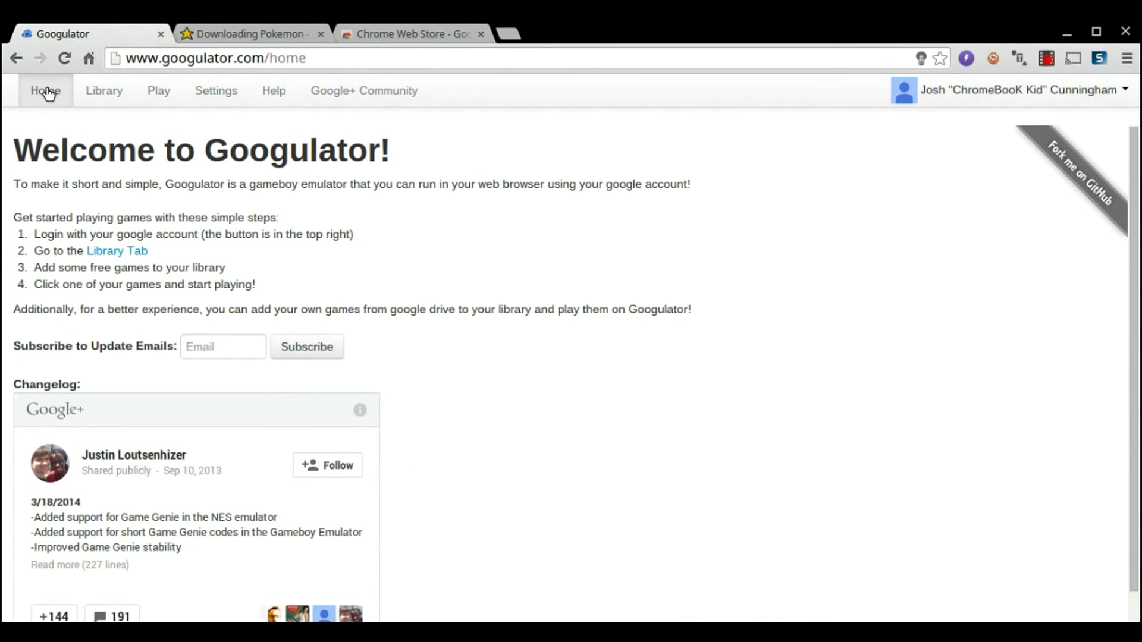